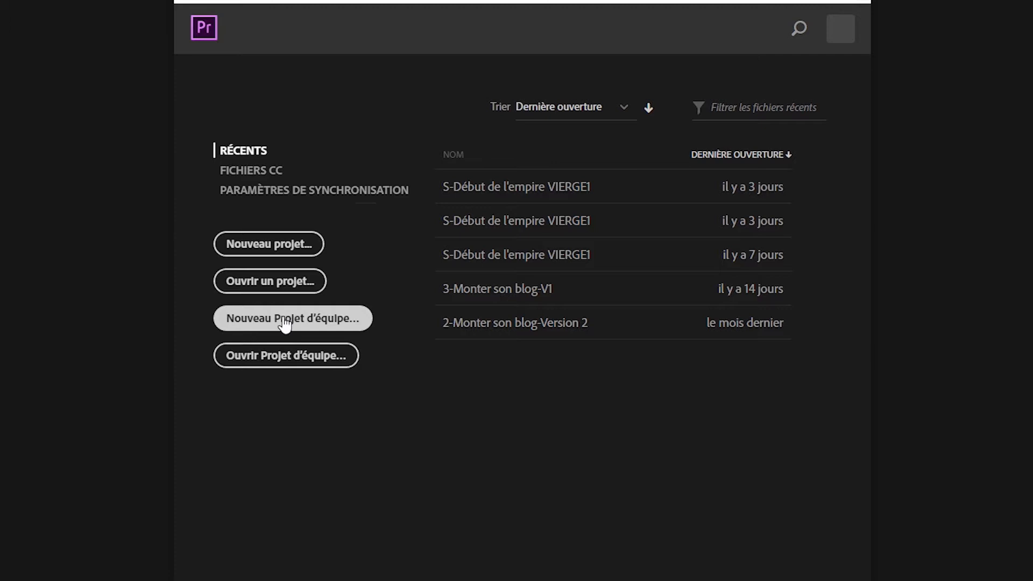
- Start a new project, name it S17-Formation-Exemple and check the available save locations
click(272, 247)
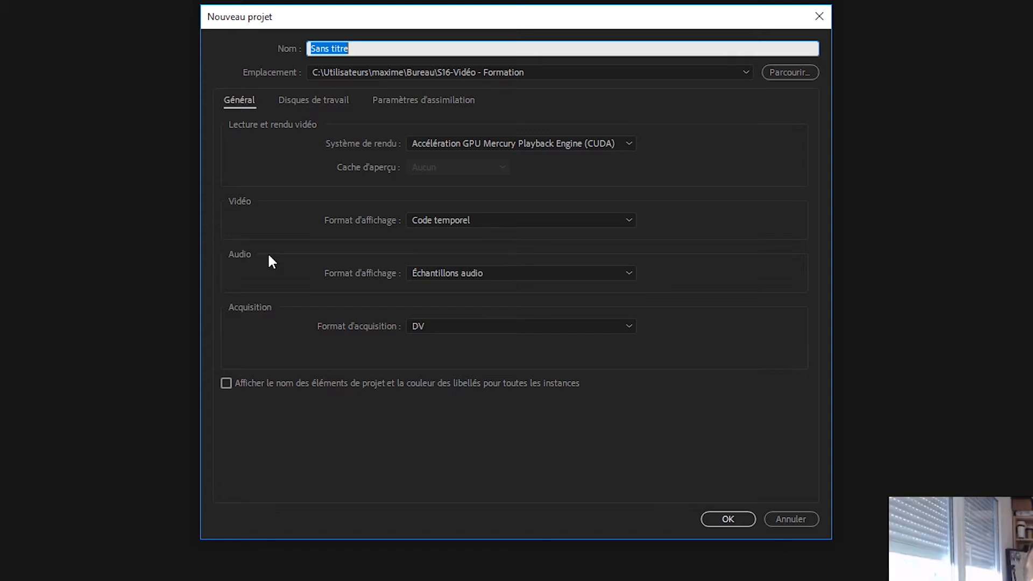
text(S17-Forma)
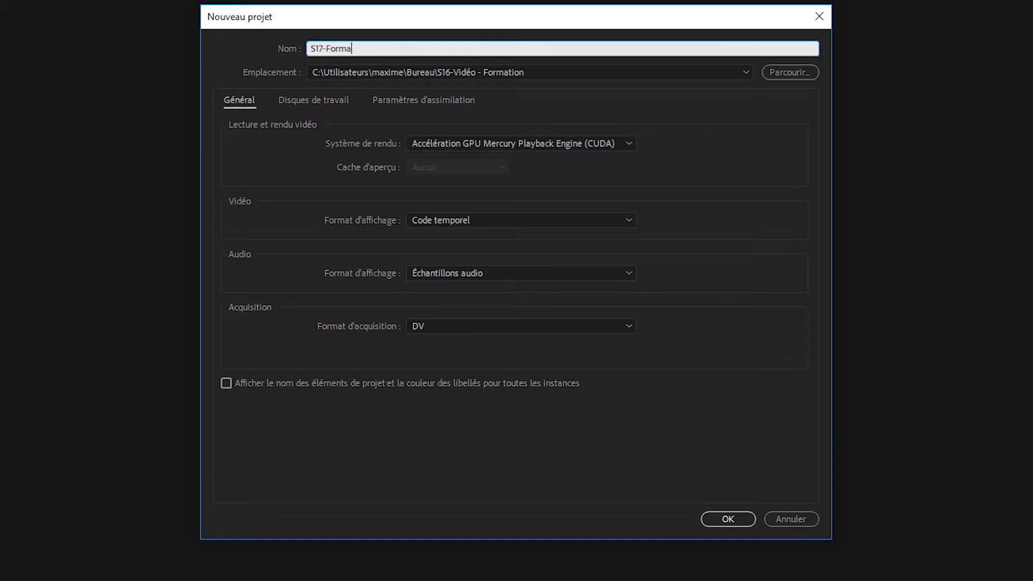
text(tion-Exemple)
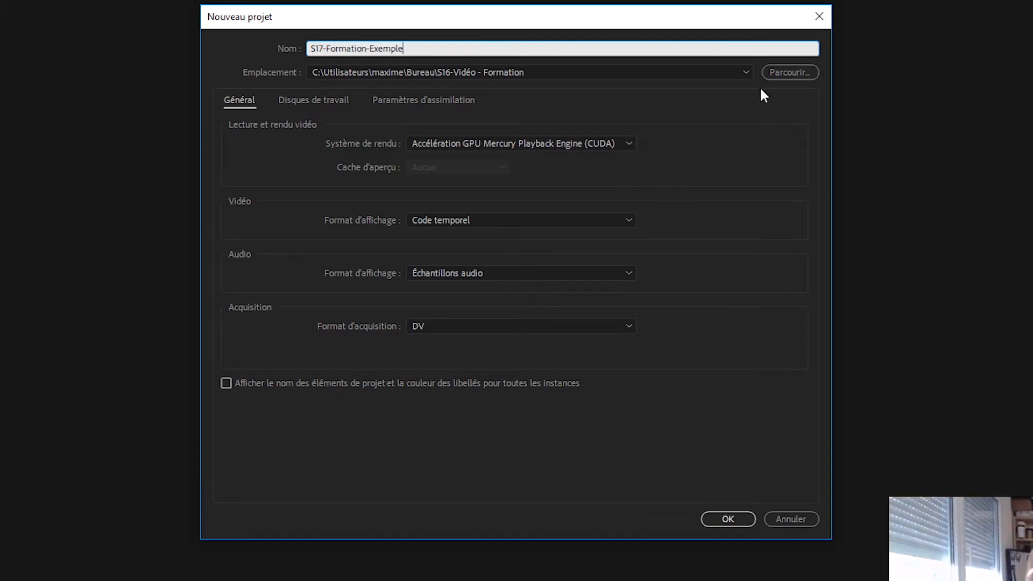
click(747, 72)
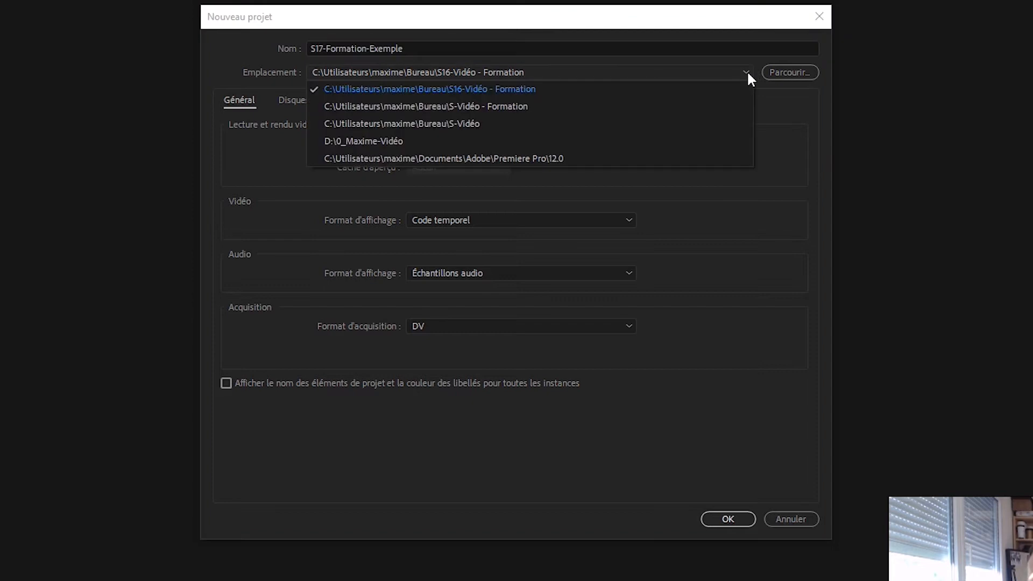
click(748, 75)
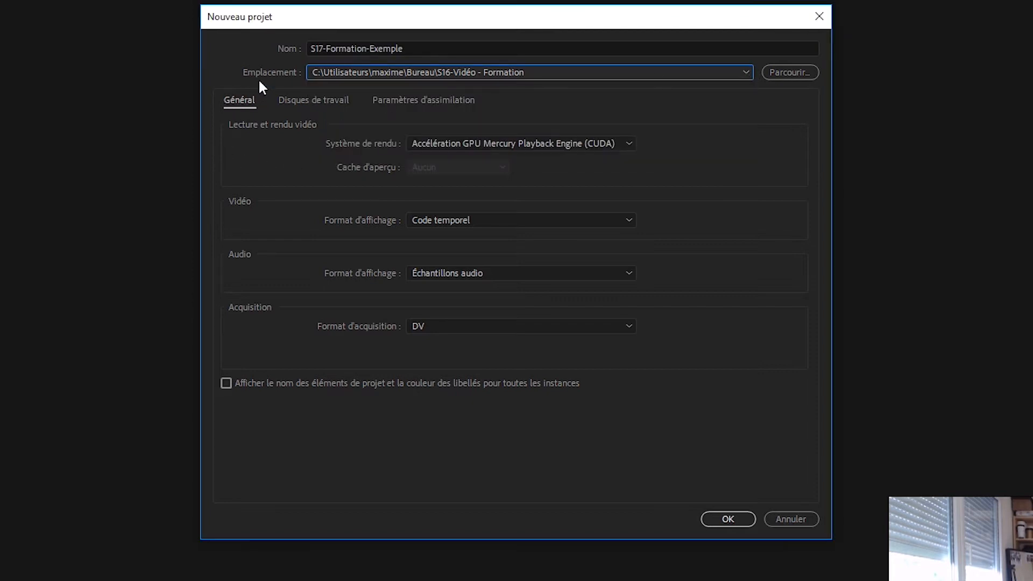
- Review the renderer choices, the video display formats and the scratch disk locations for the new project
click(496, 143)
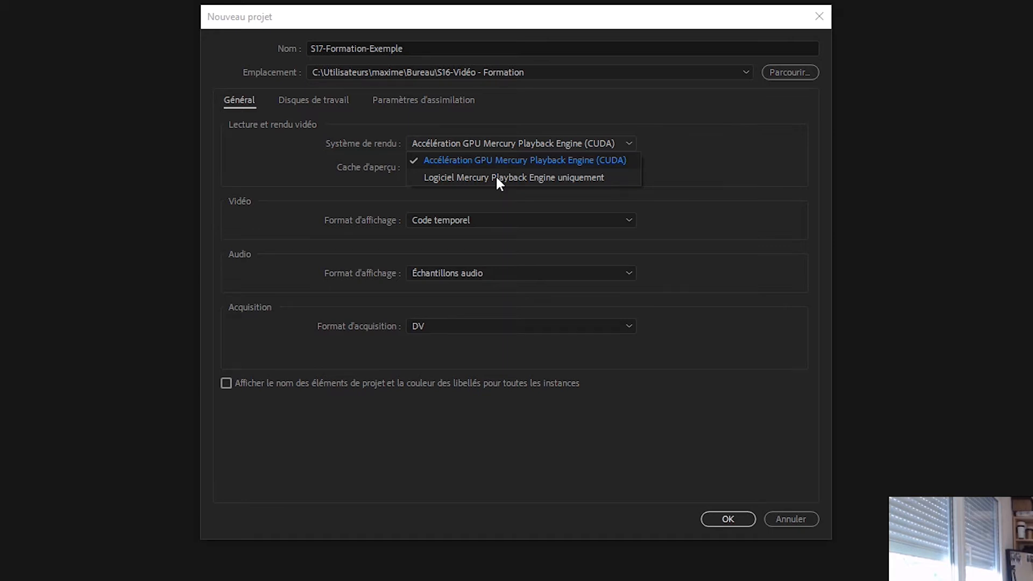
click(484, 220)
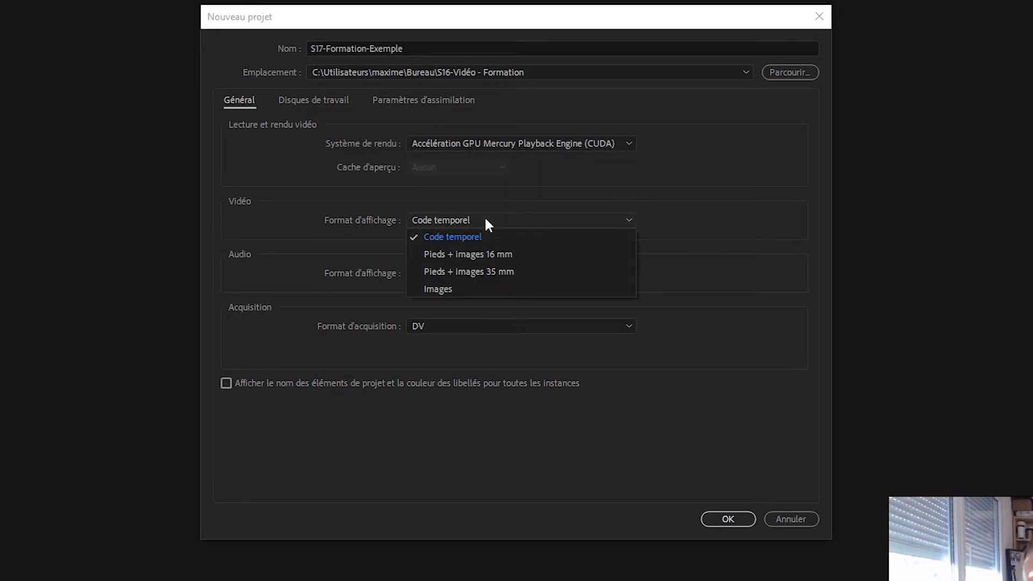
click(294, 102)
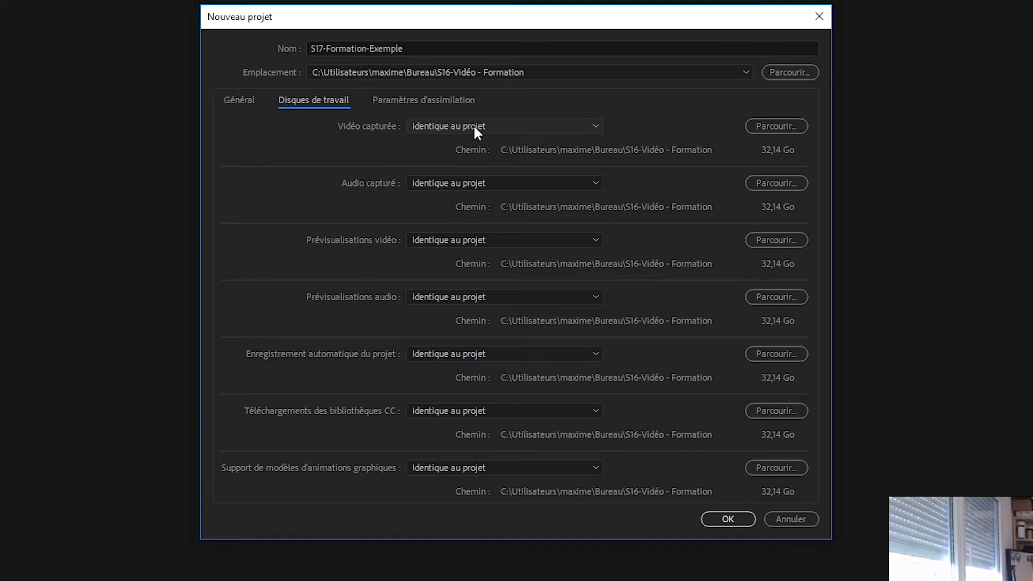
- Try out ingest with Transcodage and the Match Source - AVC-Intra preset, check its destination options, and turn ingest off again
click(430, 101)
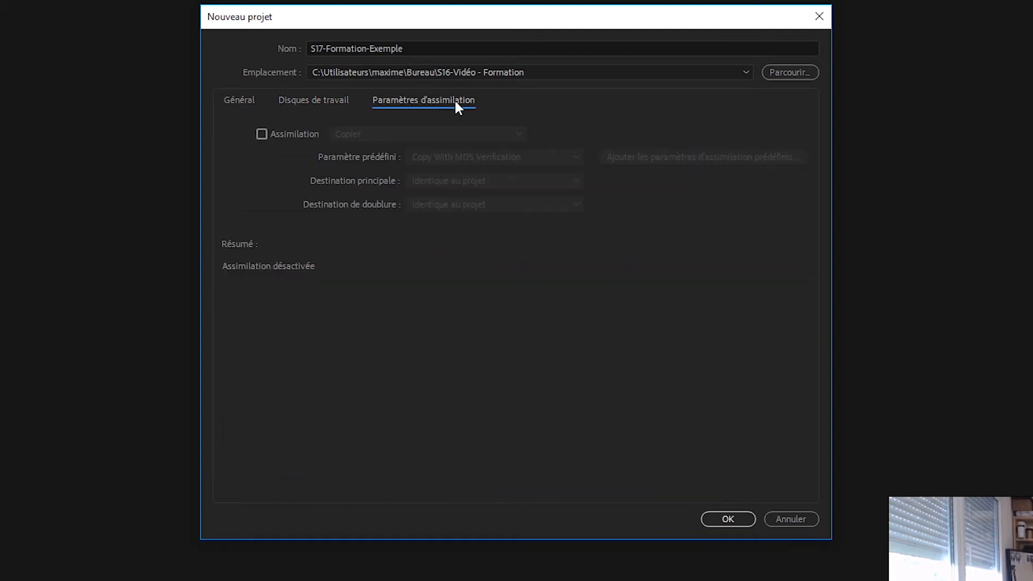
click(281, 138)
click(344, 135)
click(347, 148)
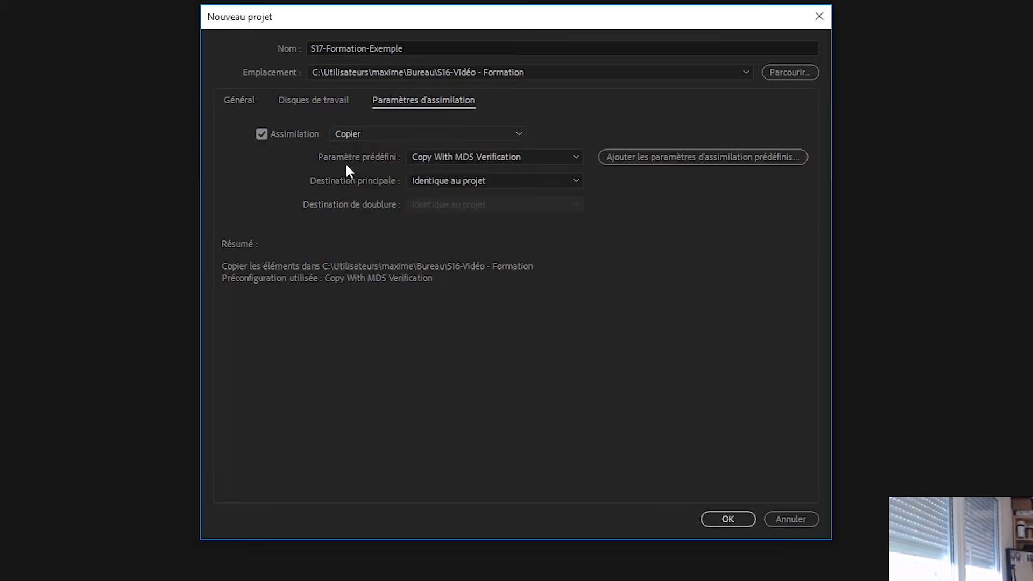
click(466, 157)
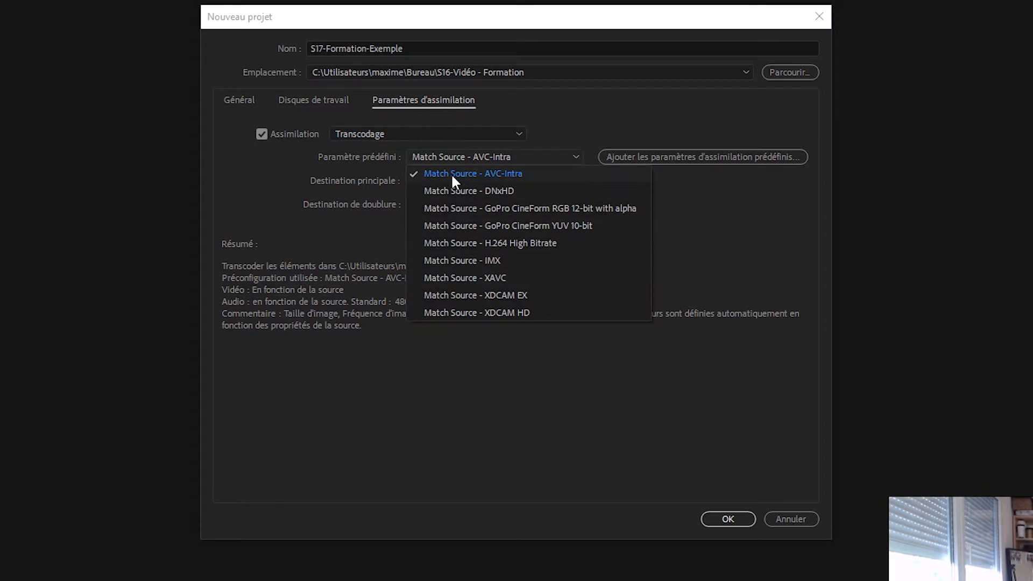
click(451, 172)
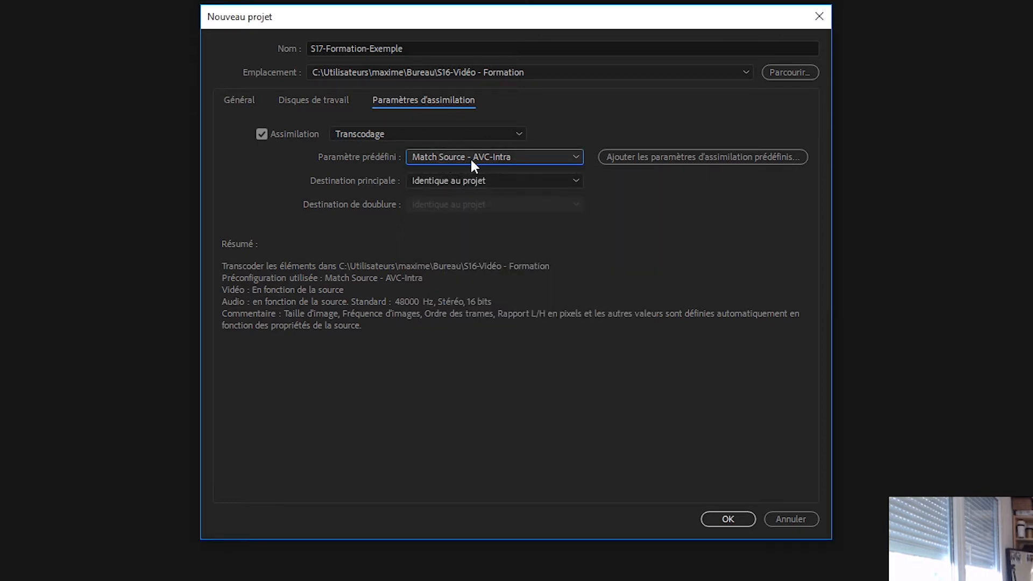
click(476, 180)
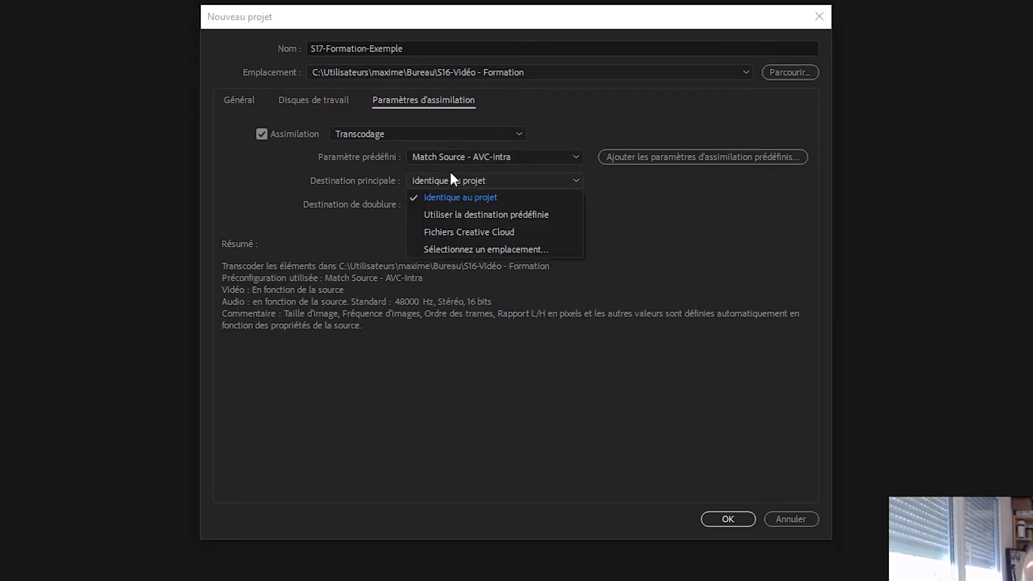
click(467, 161)
click(469, 157)
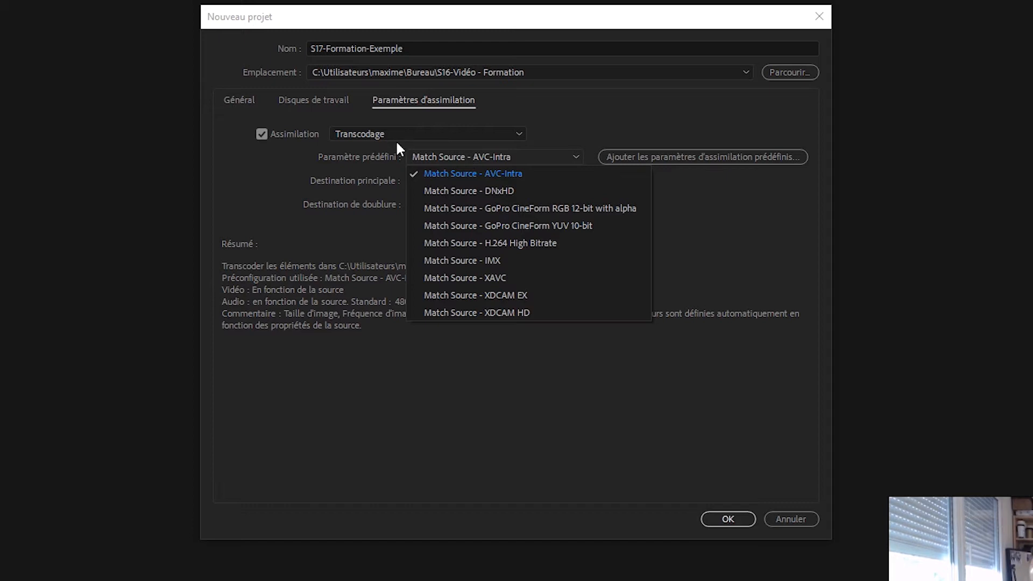
click(293, 131)
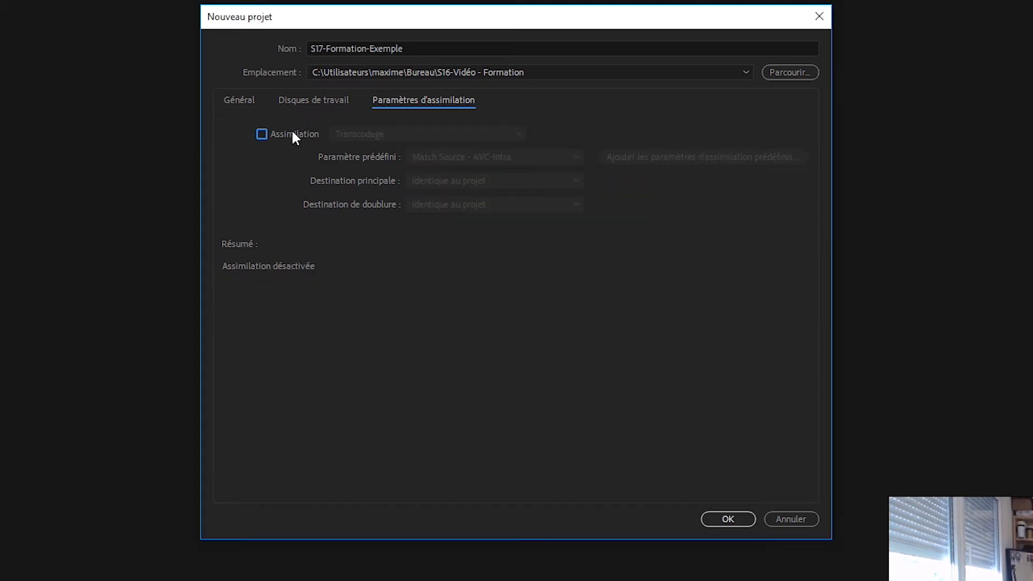
- Return to the scratch disk settings and create the project in the S-Vidéo - Formation folder
click(313, 101)
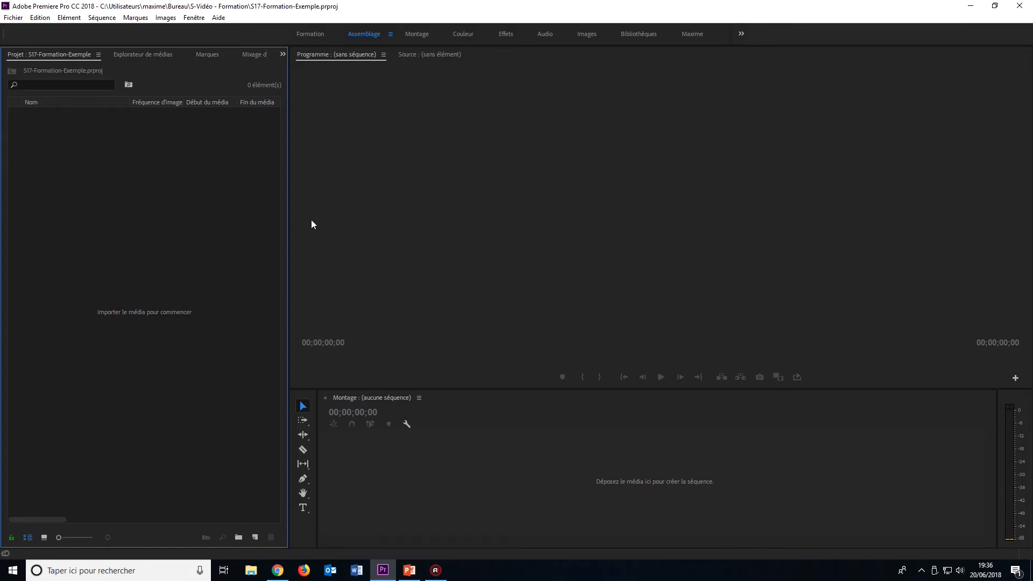
- Open the settings of the created project, review its general, ingest and scratch disk settings, and close them
click(39, 17)
click(14, 18)
mouse_move(81, 372)
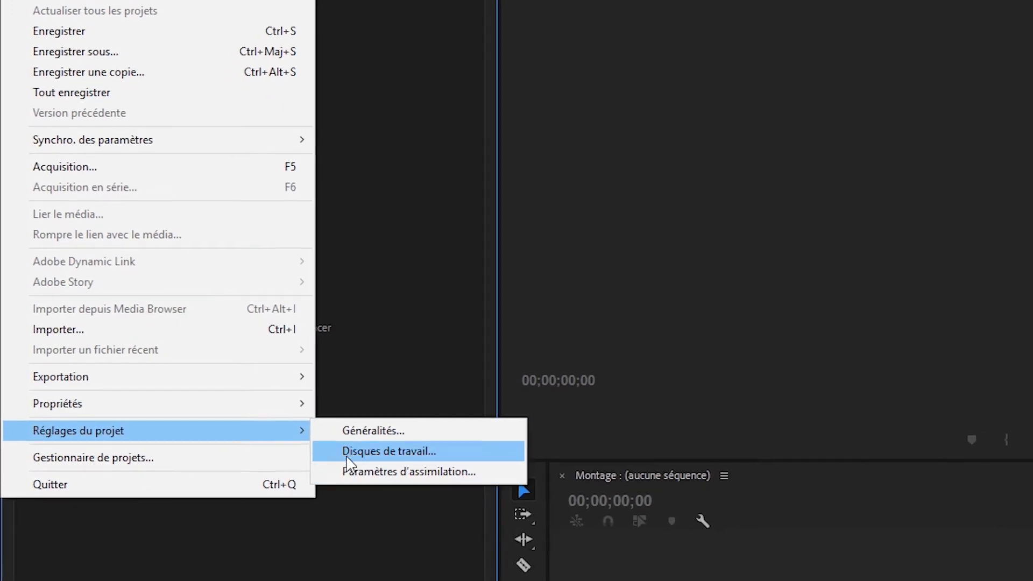
click(300, 402)
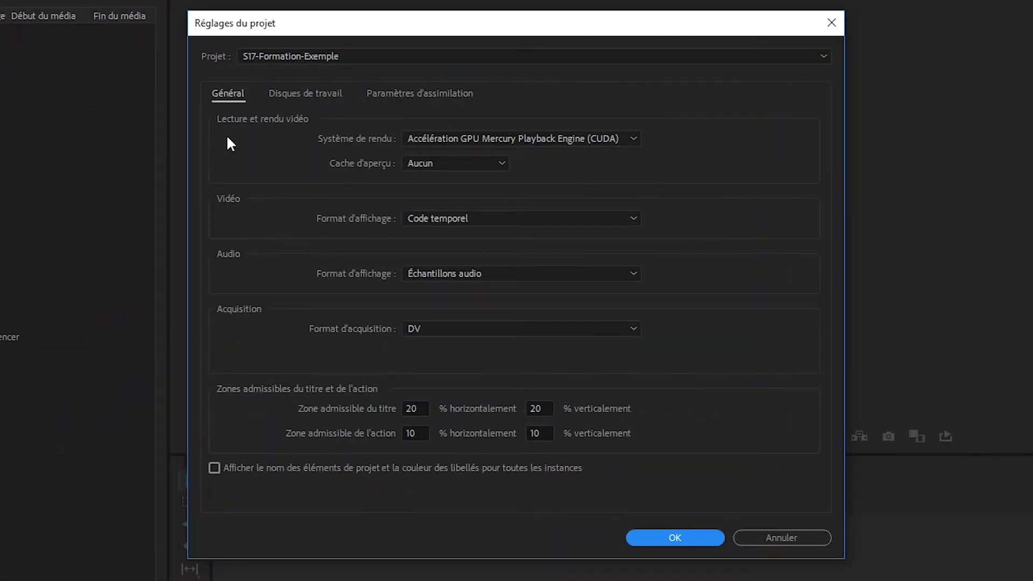
click(470, 138)
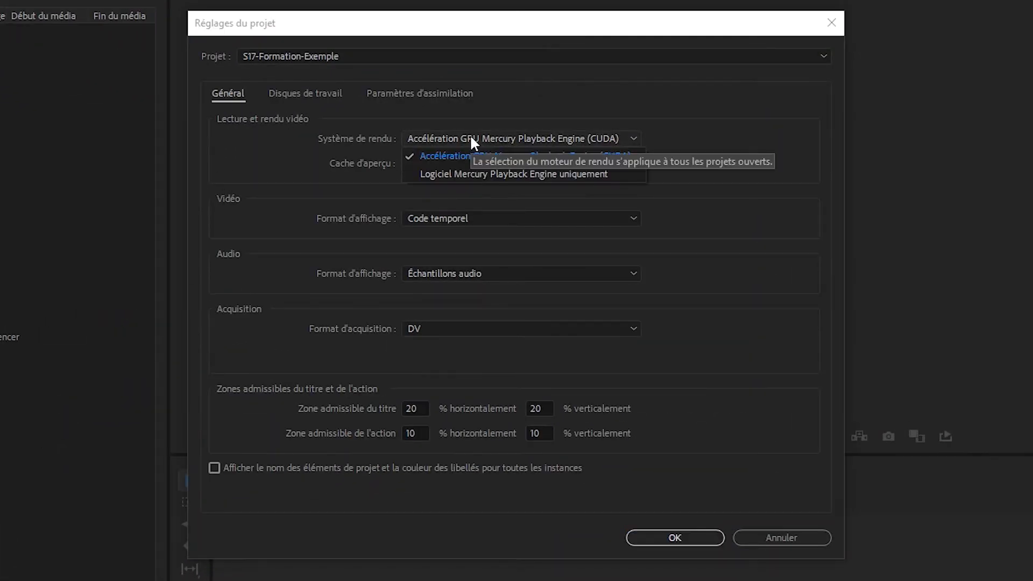
click(469, 138)
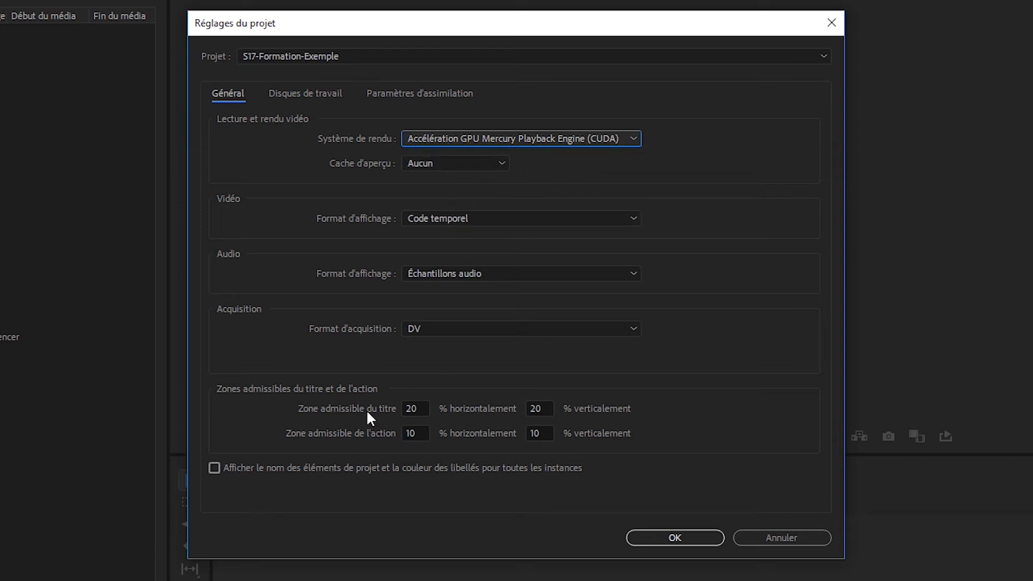
click(315, 95)
click(430, 98)
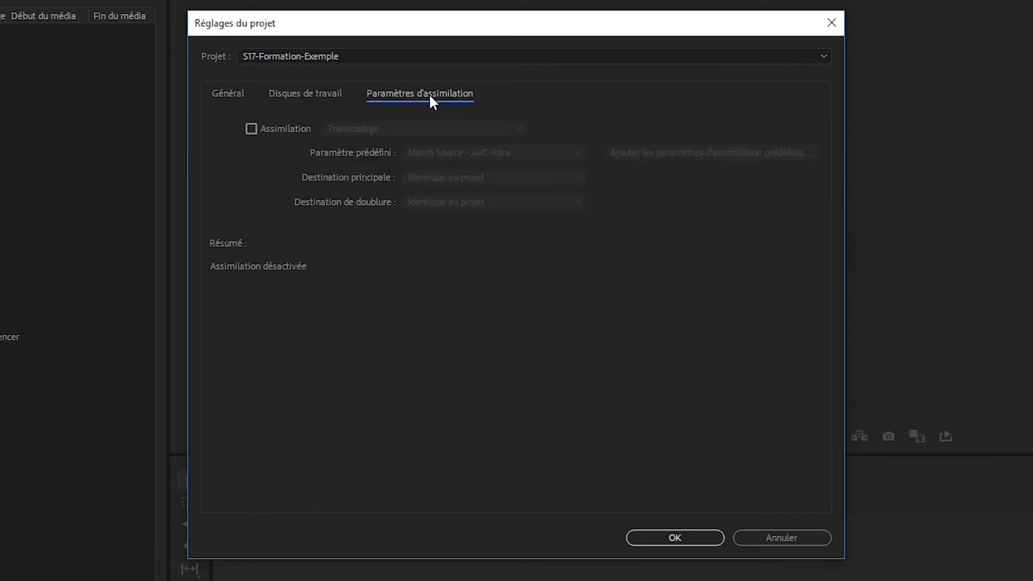
click(318, 97)
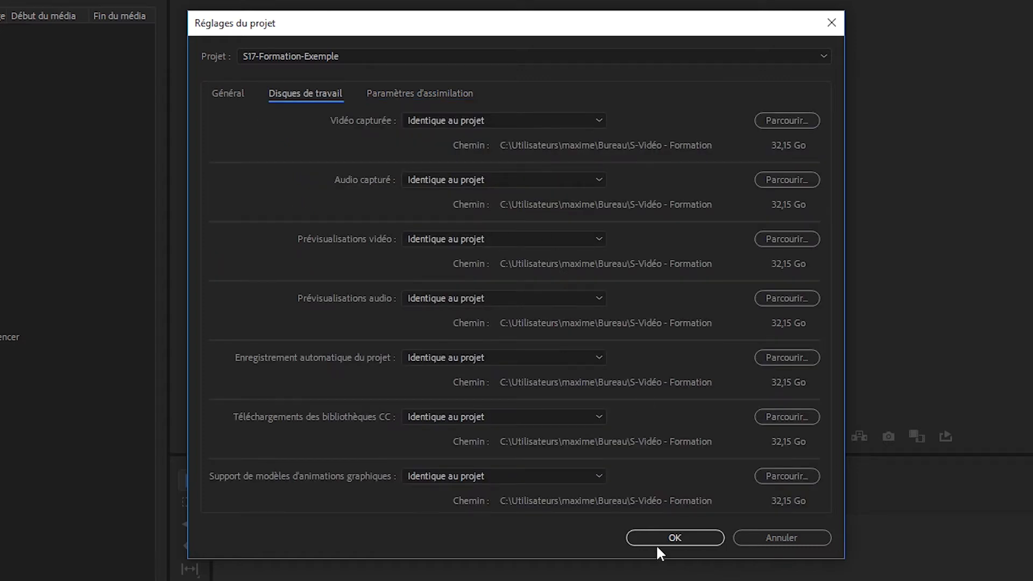
click(669, 538)
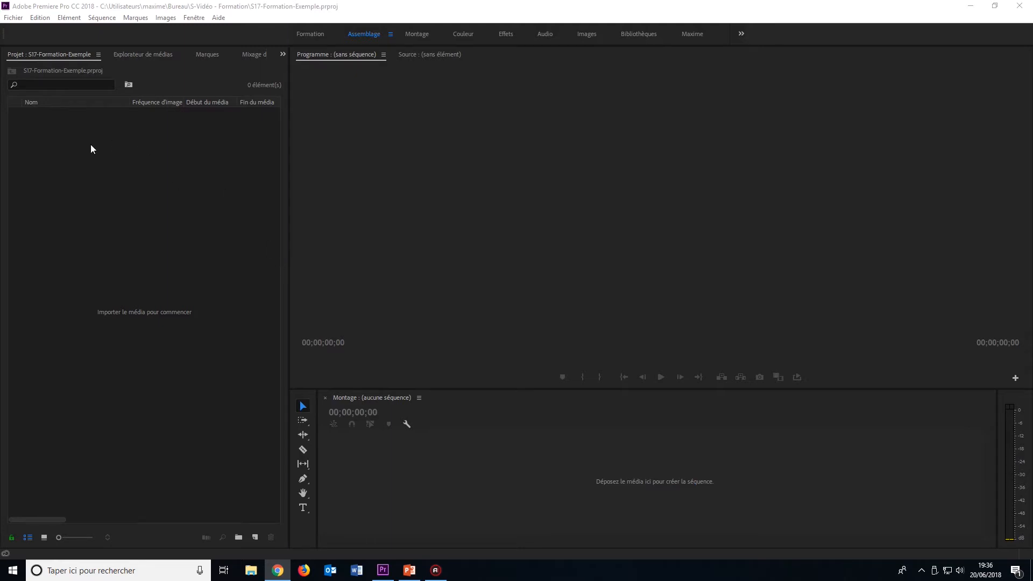
- Open the preferences, look through the general and appearance settings, and disable "Lecture de l'audio lors du nettoyage" in the audio preferences
click(56, 25)
mouse_move(120, 482)
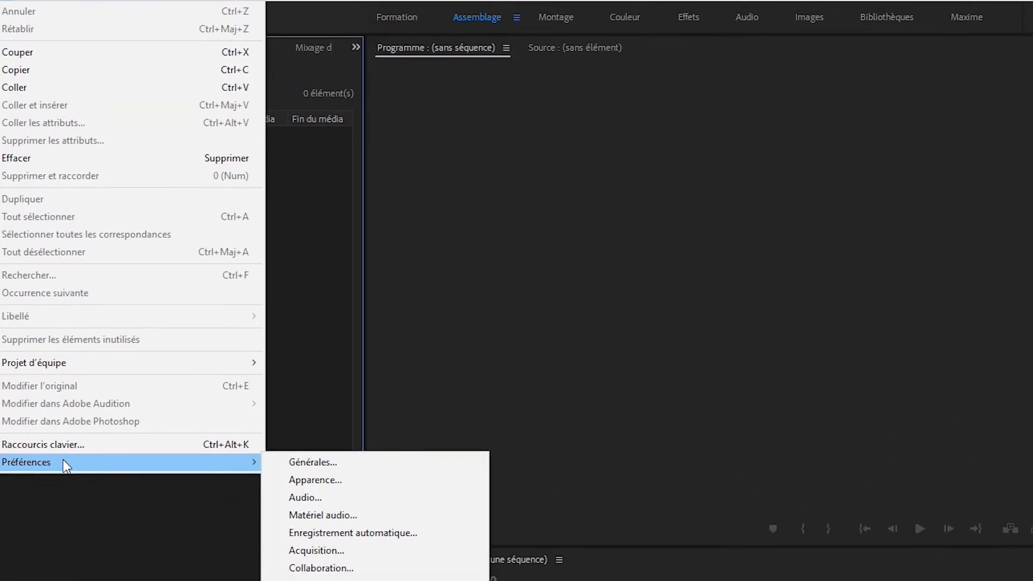
click(303, 463)
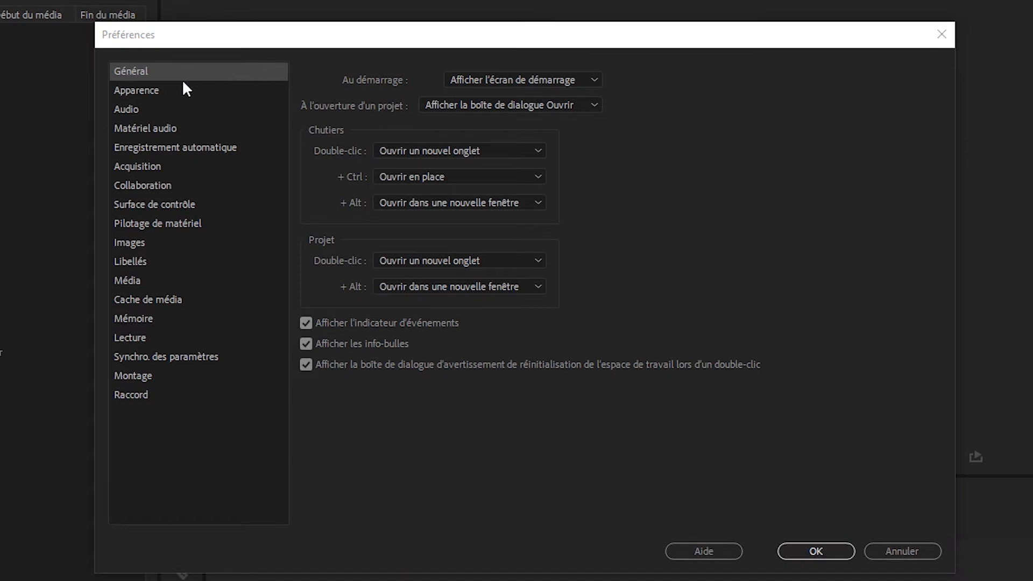
click(148, 93)
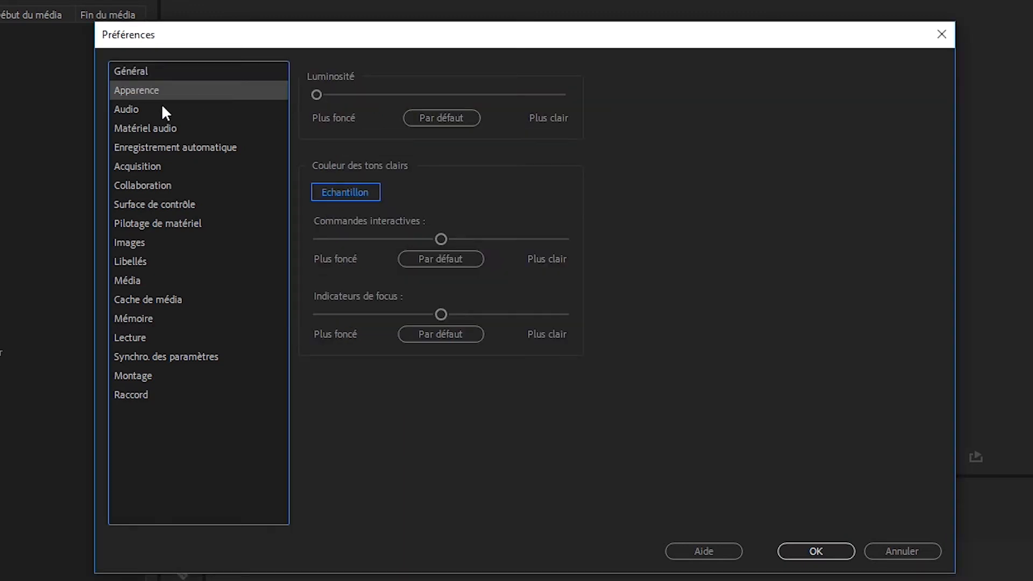
click(140, 110)
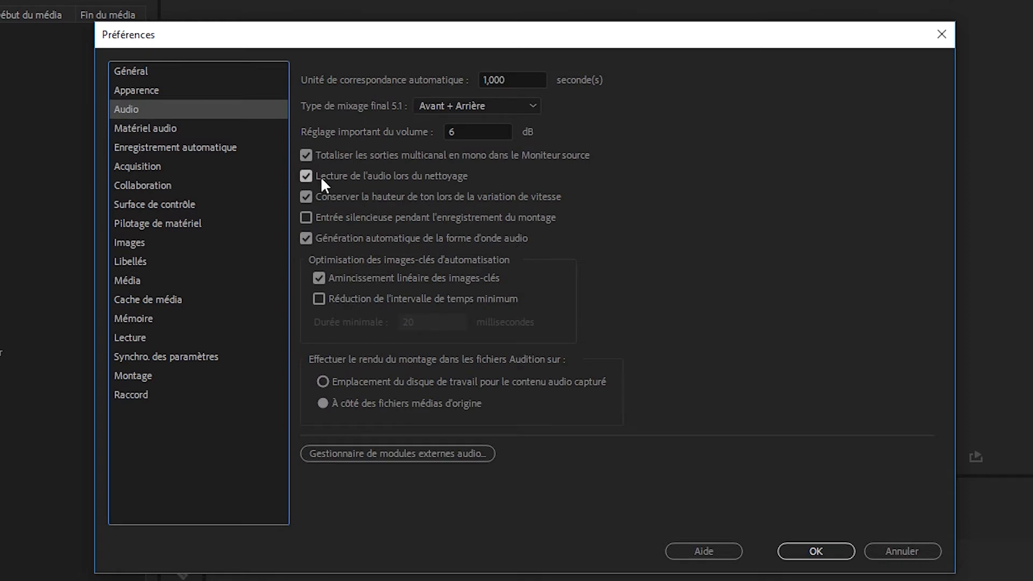
click(306, 176)
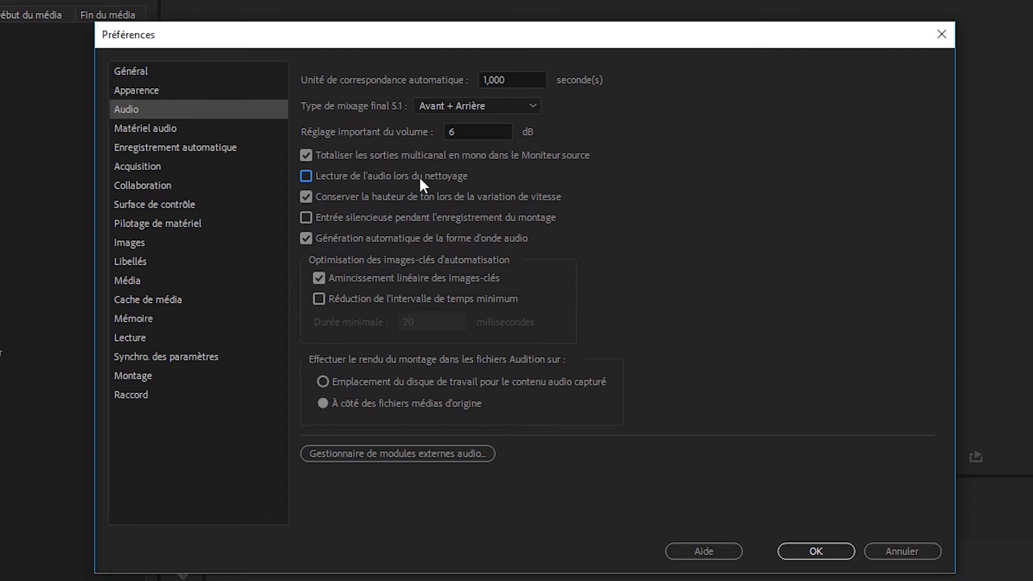
- Review the audio hardware preferences, the auto-save interval and the maximum number of project versions
click(173, 130)
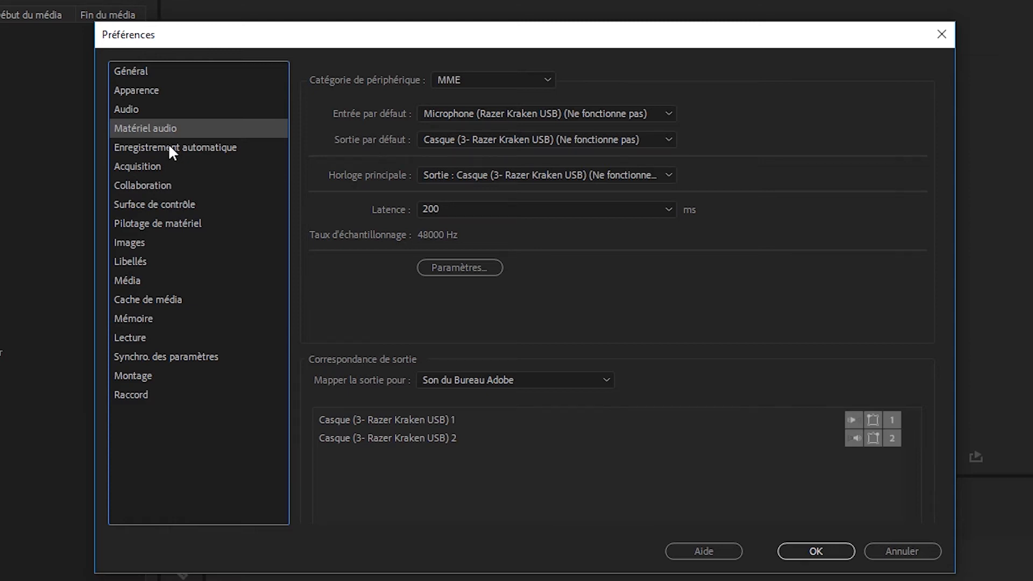
click(169, 144)
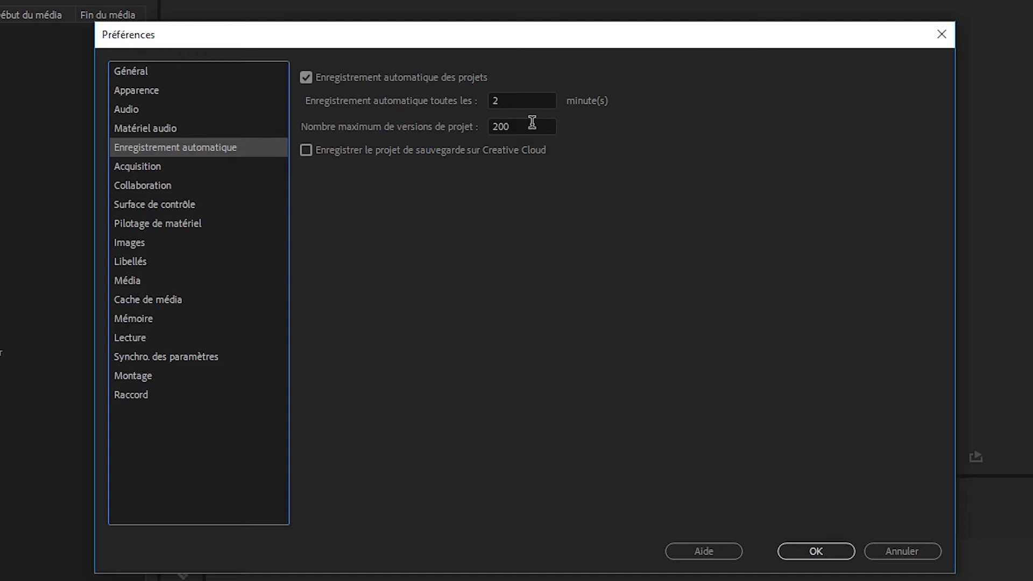
drag(532, 122, 491, 130)
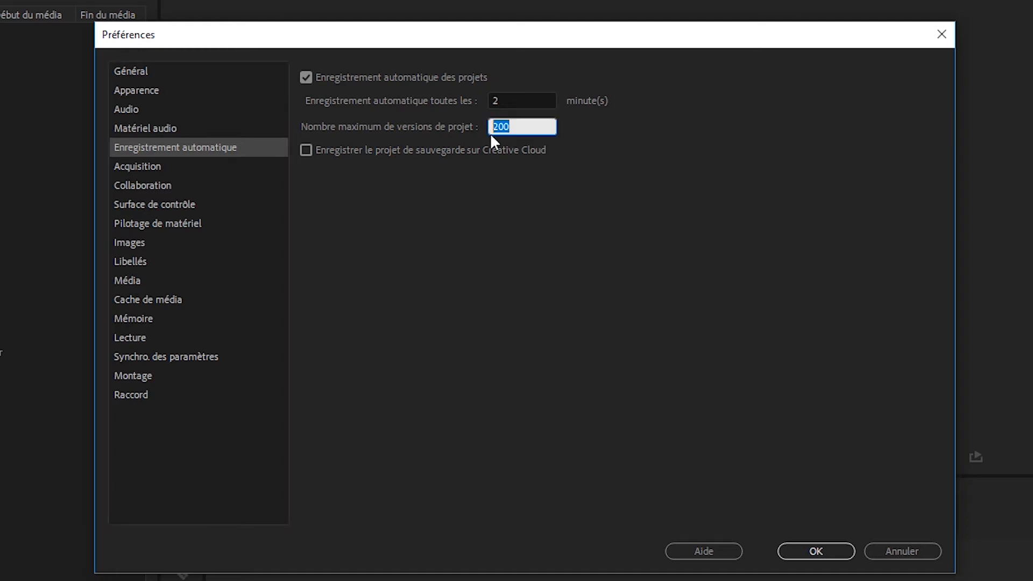
click(520, 97)
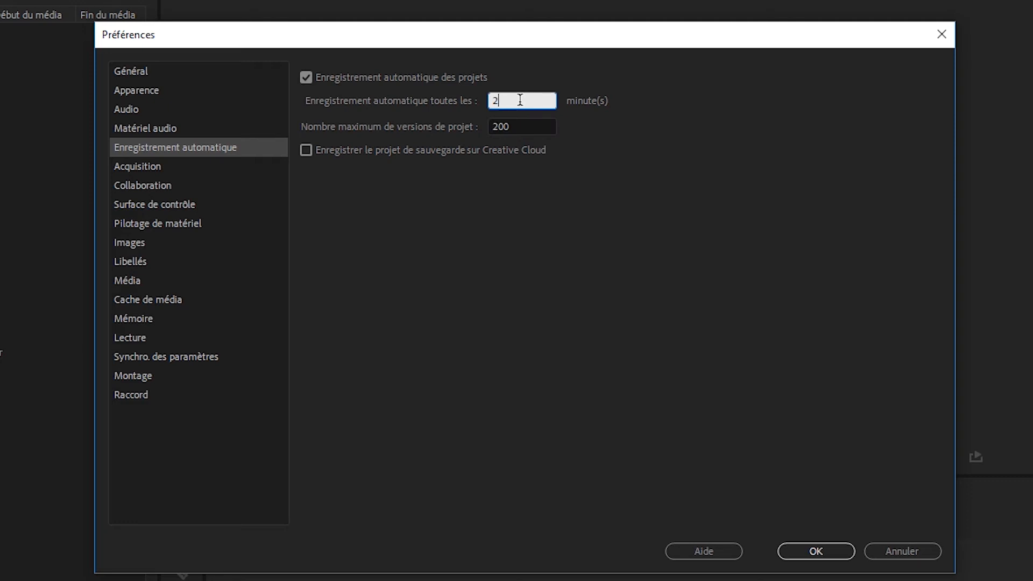
- Review the capture, collaboration, control surface, device control, graphics, label, media and media cache preferences
click(151, 168)
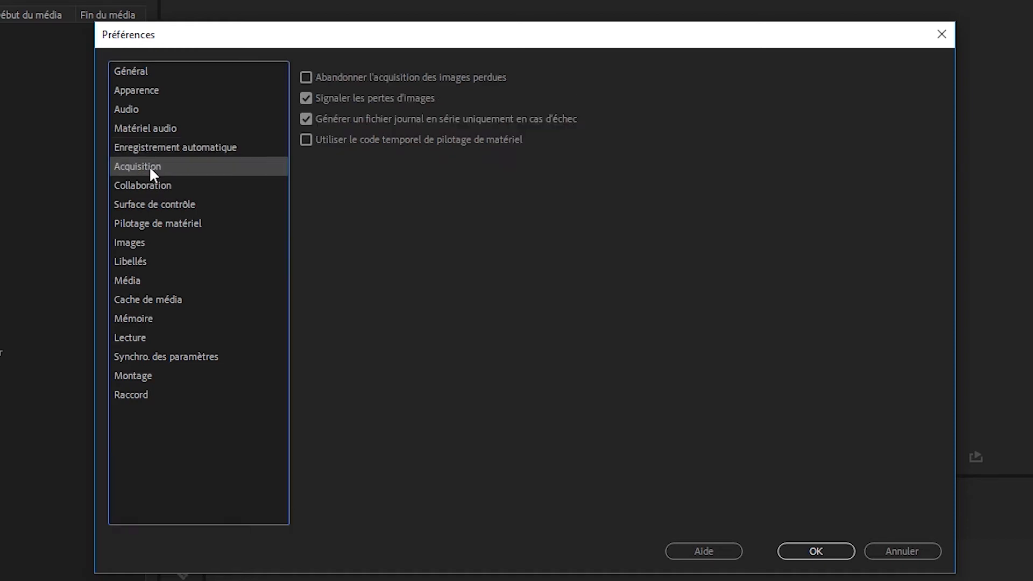
click(129, 188)
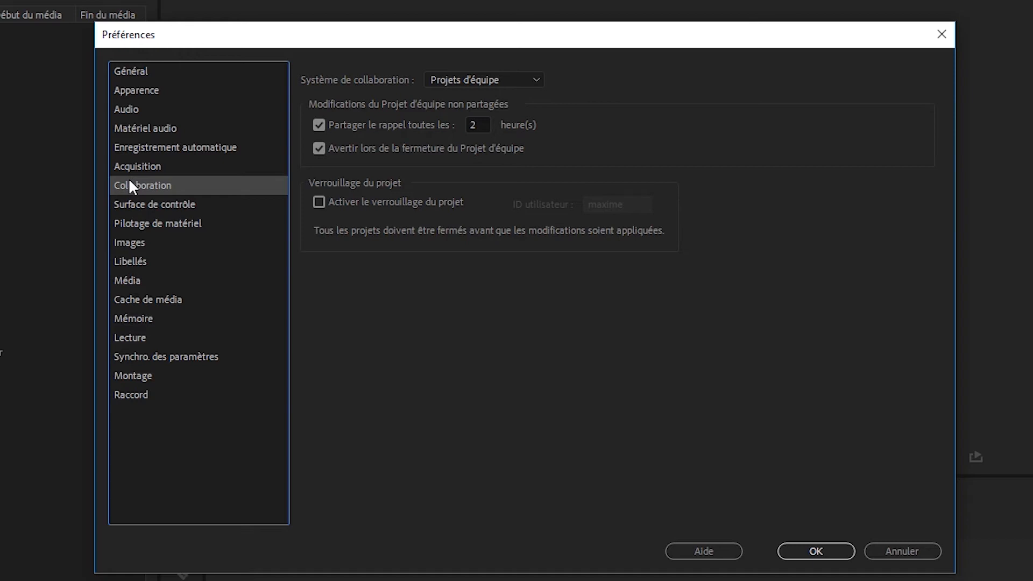
click(128, 202)
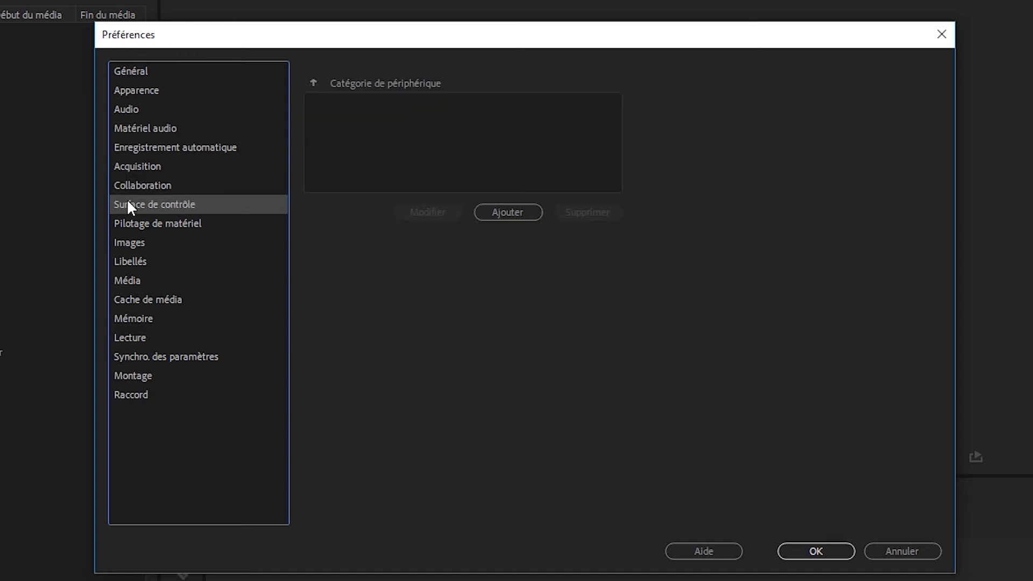
click(136, 221)
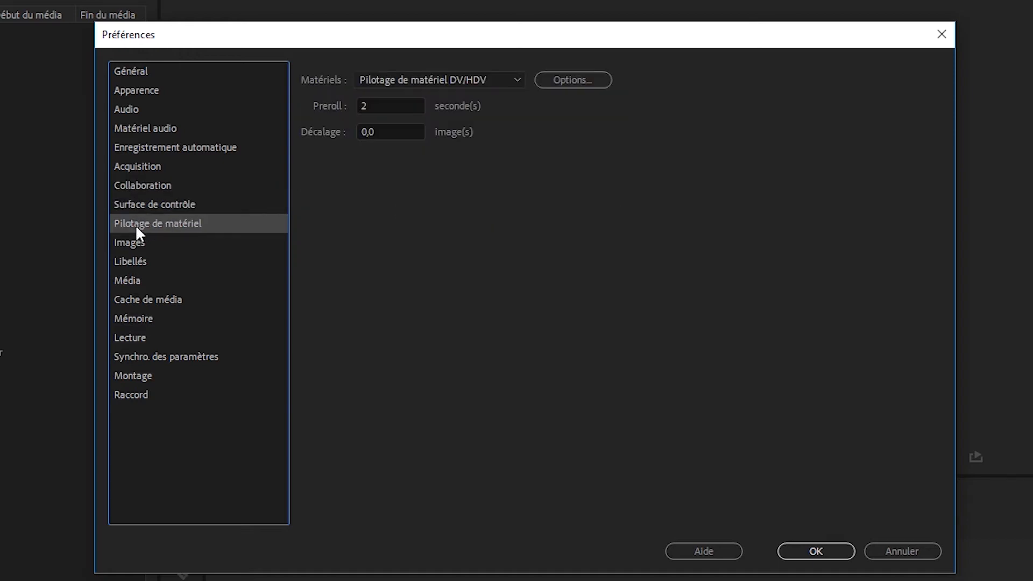
click(137, 247)
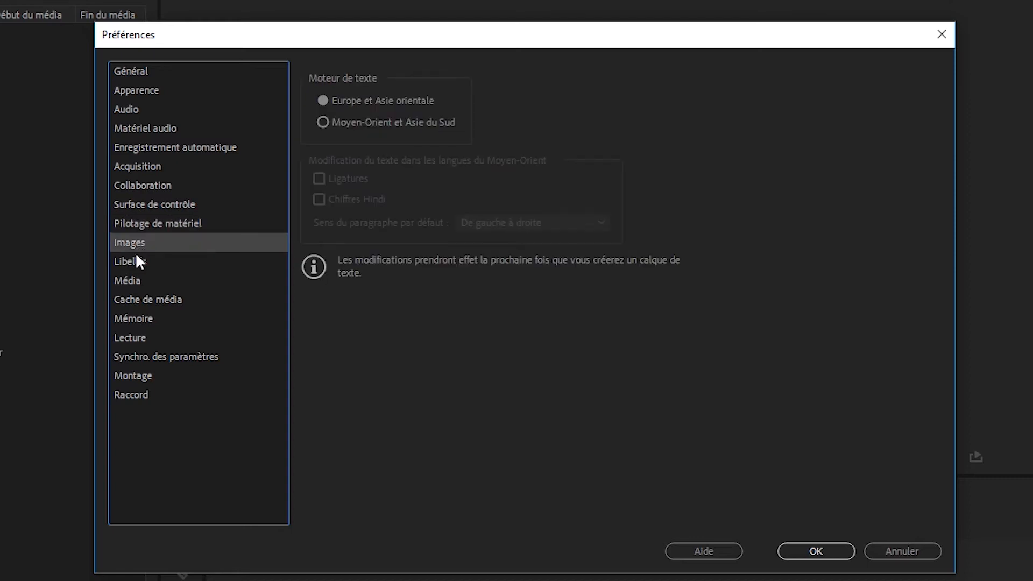
click(145, 262)
click(143, 280)
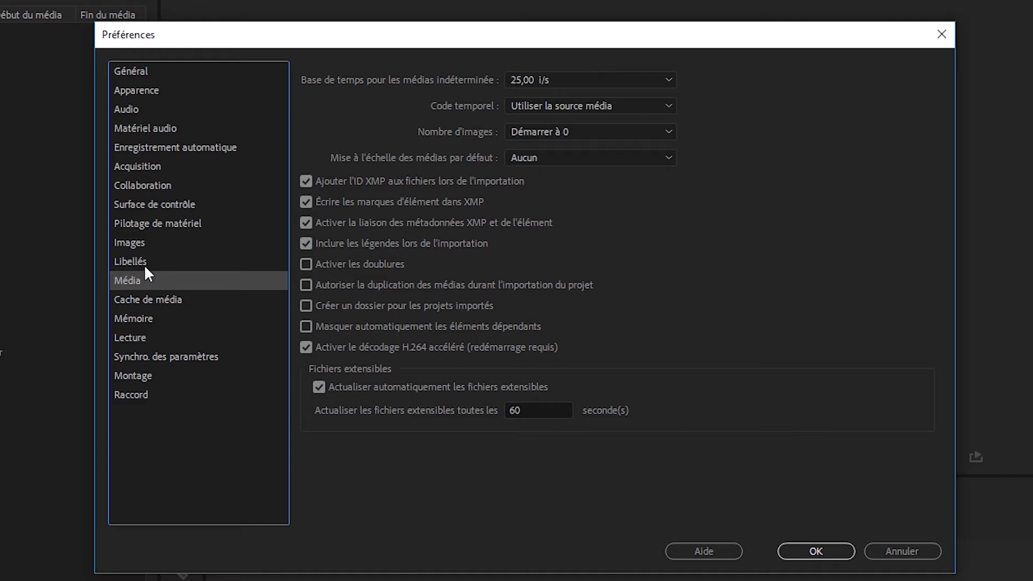
key(Down)
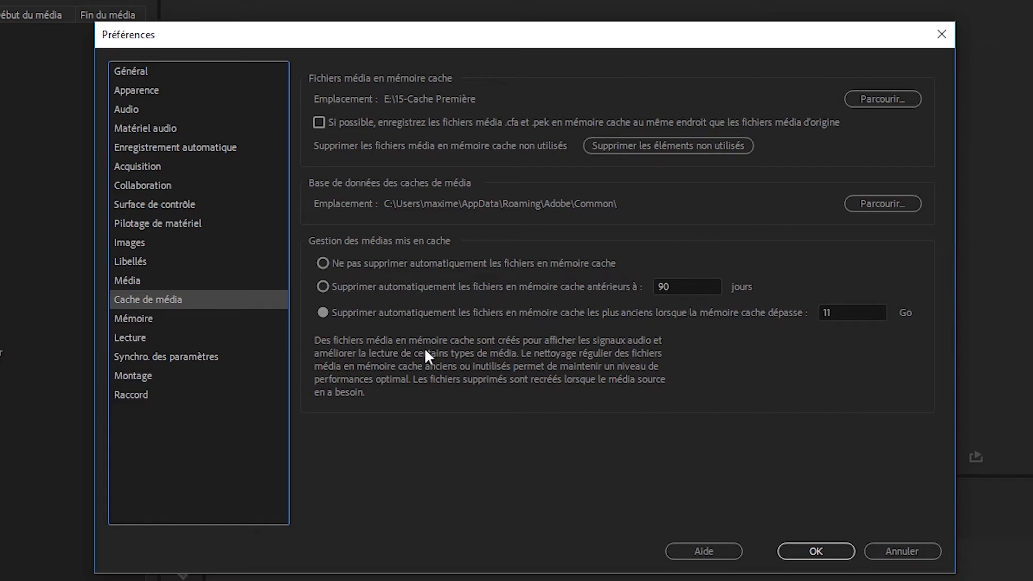
- Examine the memory preferences, in particular the RAM reserved for other applications
click(149, 323)
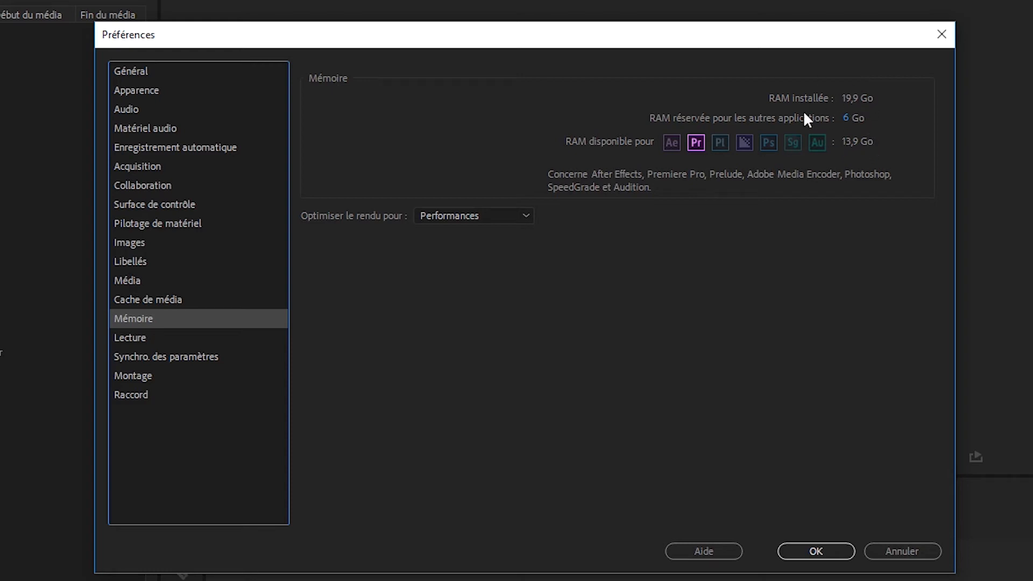
click(846, 118)
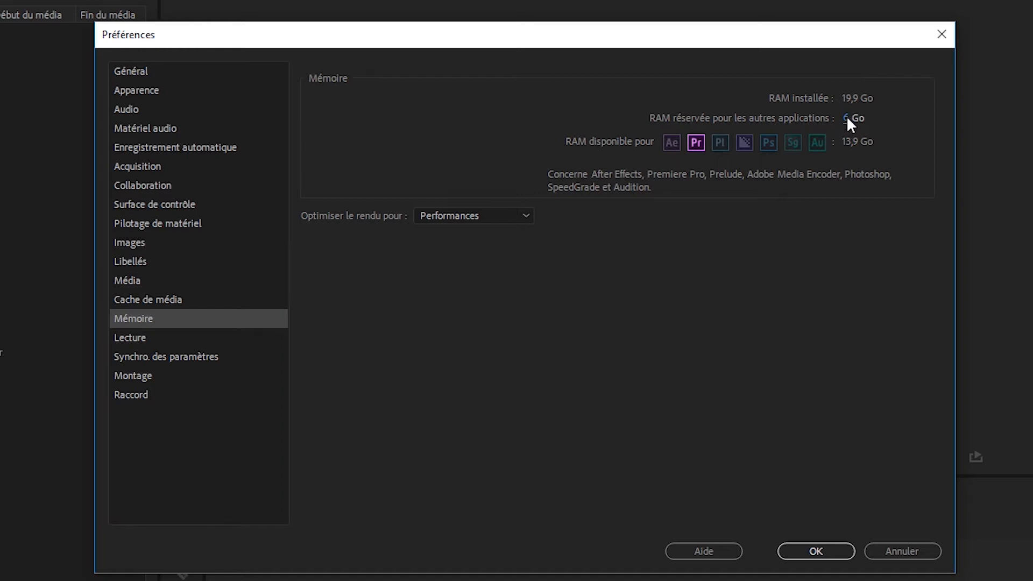
drag(845, 116, 853, 117)
drag(829, 116, 844, 116)
drag(844, 120, 845, 125)
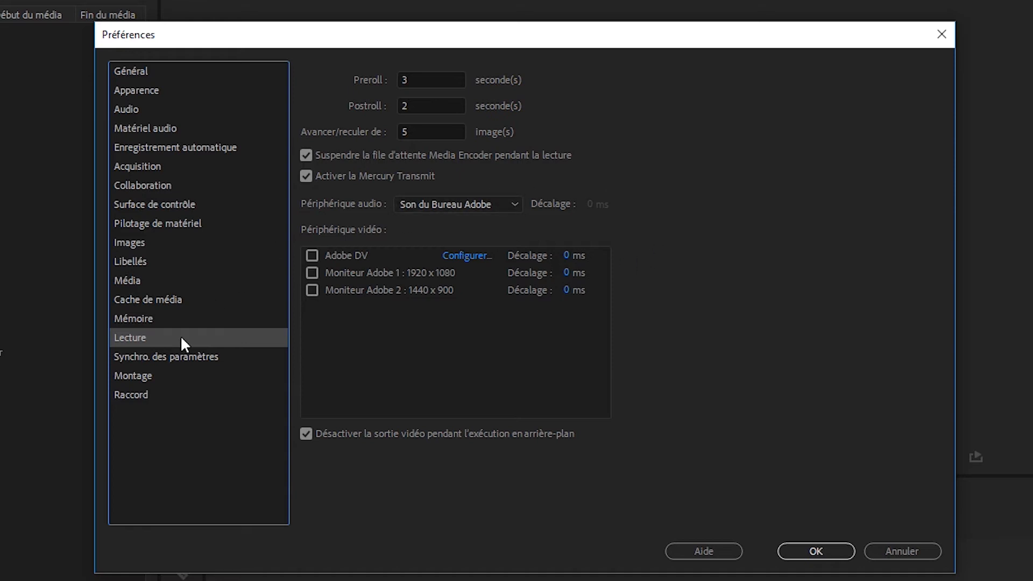
- Review the playback, settings synchronisation and timeline (Montage) preferences, and close the preferences
click(174, 358)
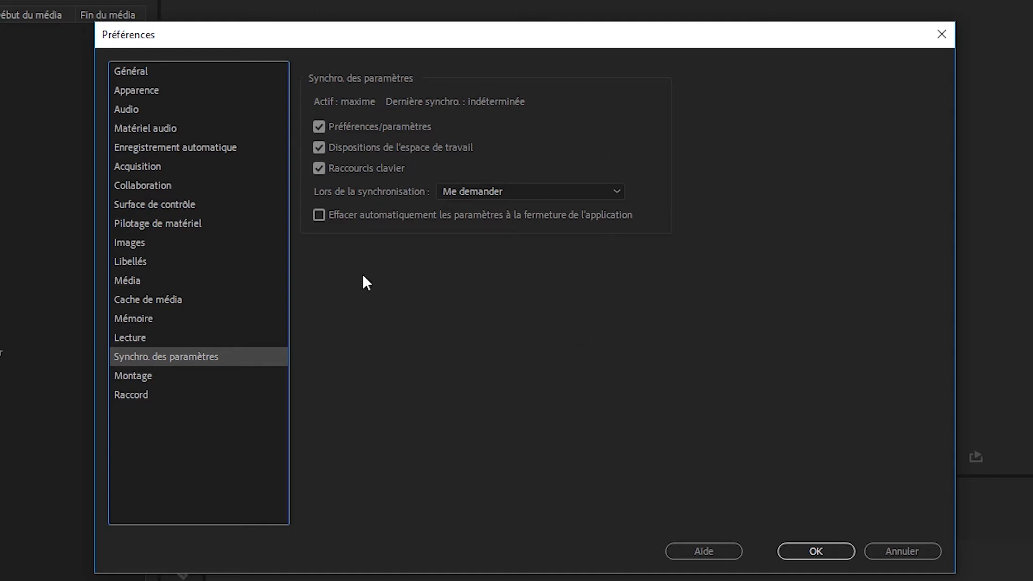
click(142, 377)
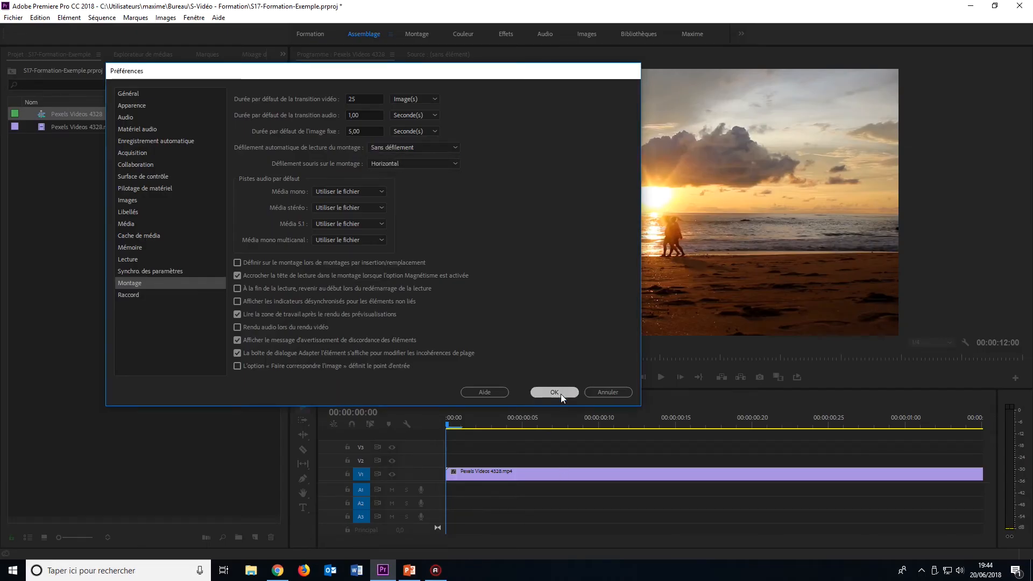
click(561, 394)
- Play the sequence, return to its start and replay it at a closer timeline zoom to examine how the timeline follows the playhead
click(662, 377)
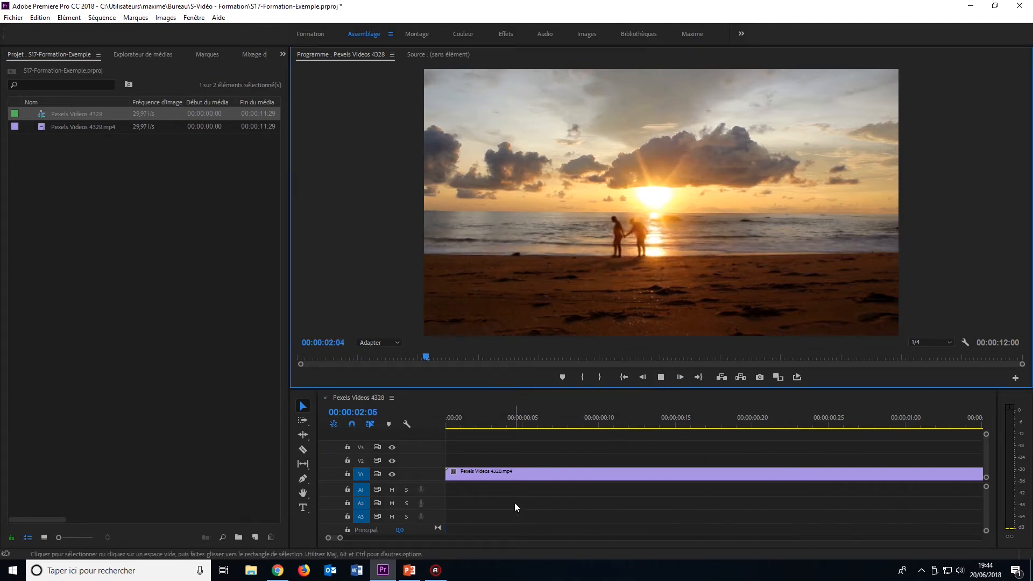
click(299, 359)
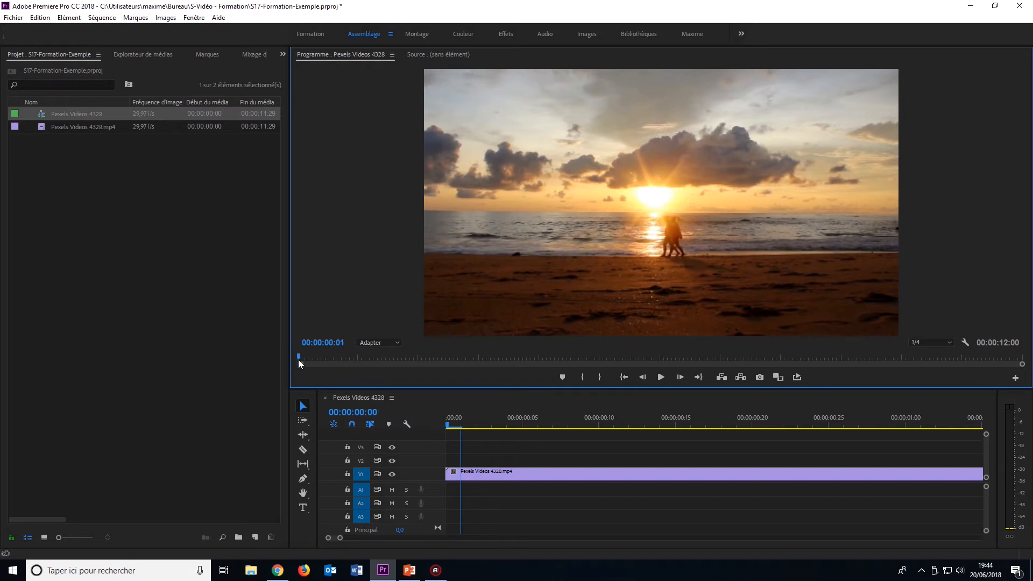
drag(339, 539, 359, 540)
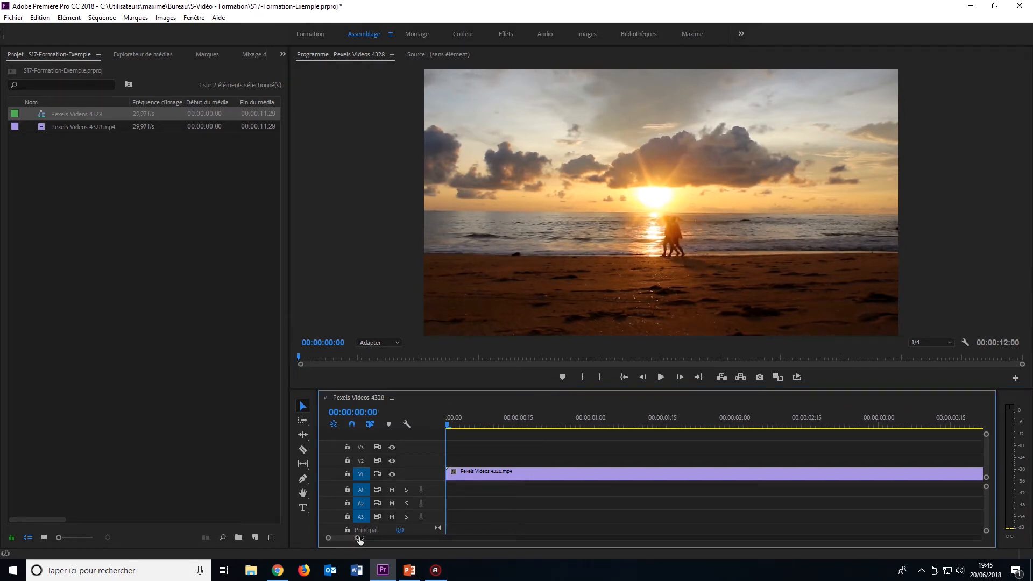
click(661, 378)
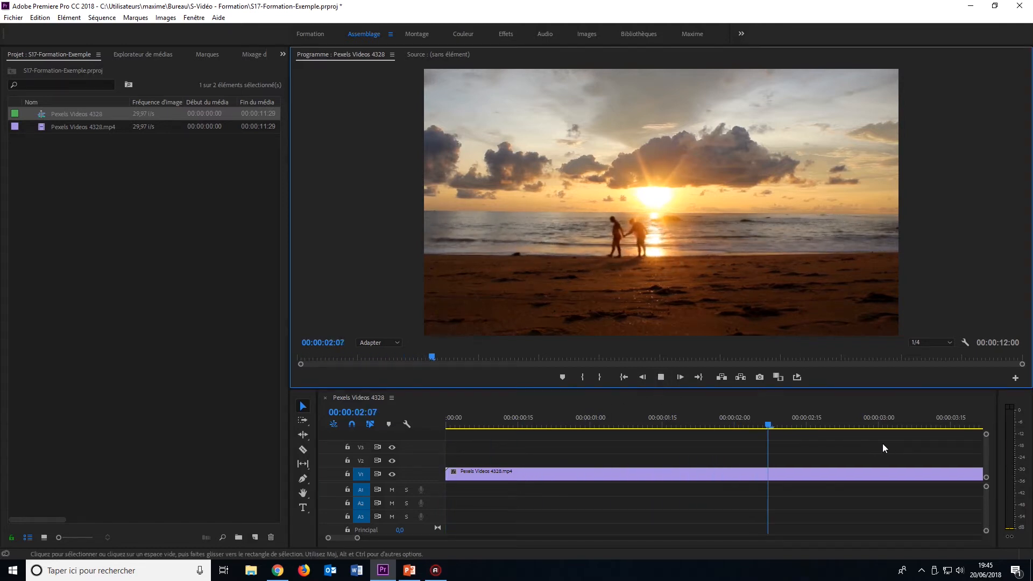
click(660, 377)
- Set the automatic timeline playback scrolling to "Défilement des pages" in the Montage preferences
click(40, 18)
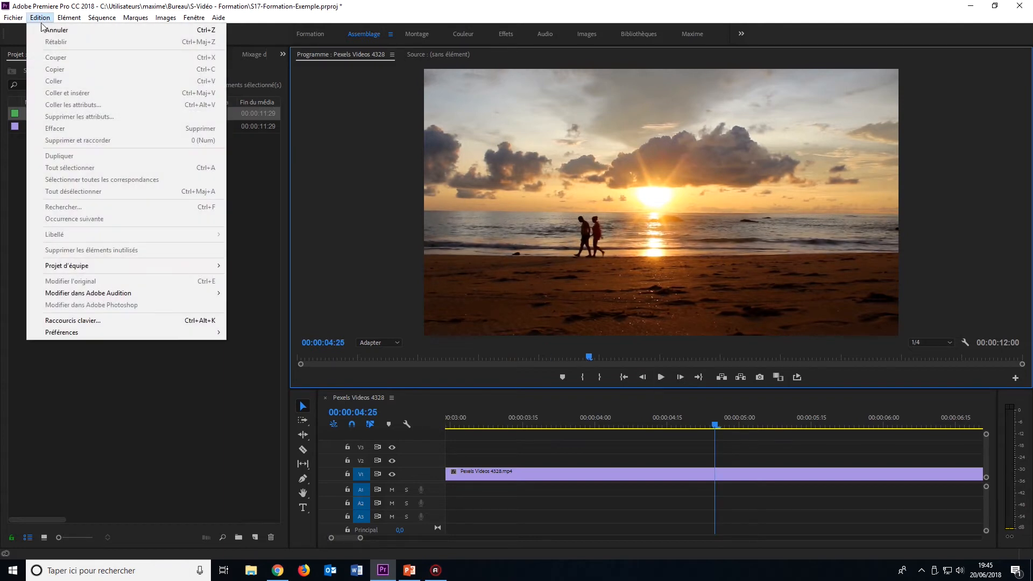
mouse_move(85, 332)
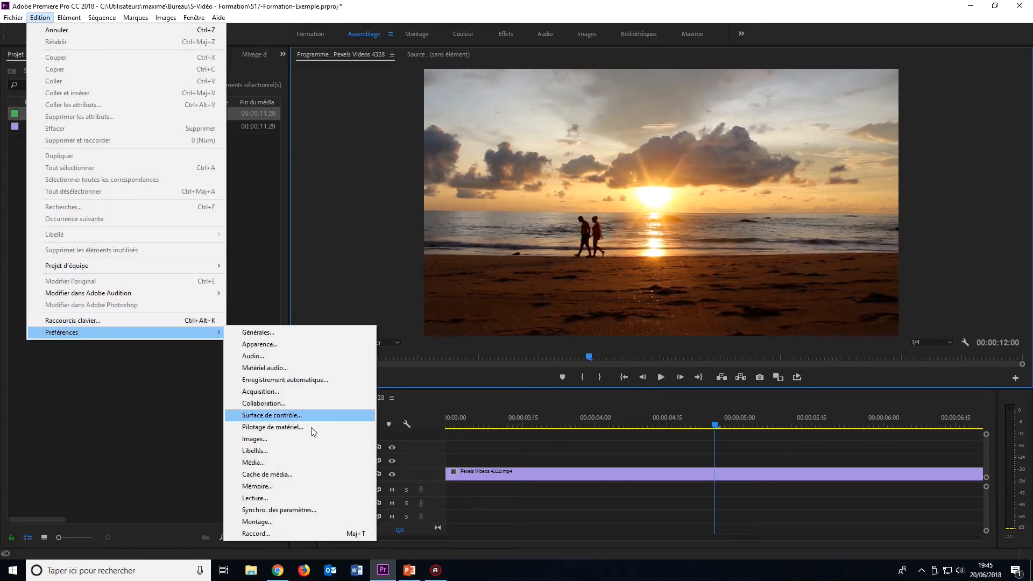
click(304, 521)
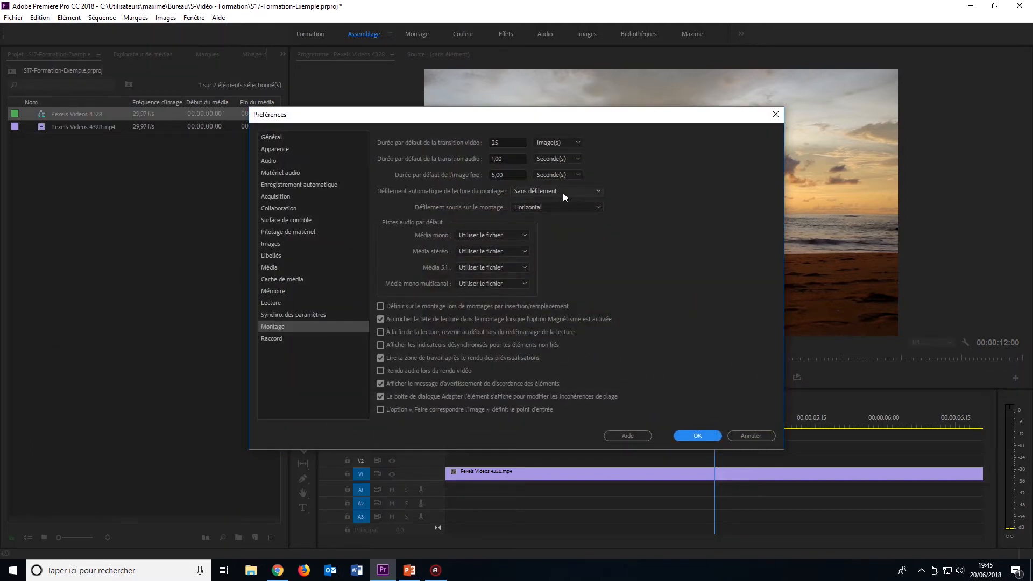
click(563, 192)
click(543, 215)
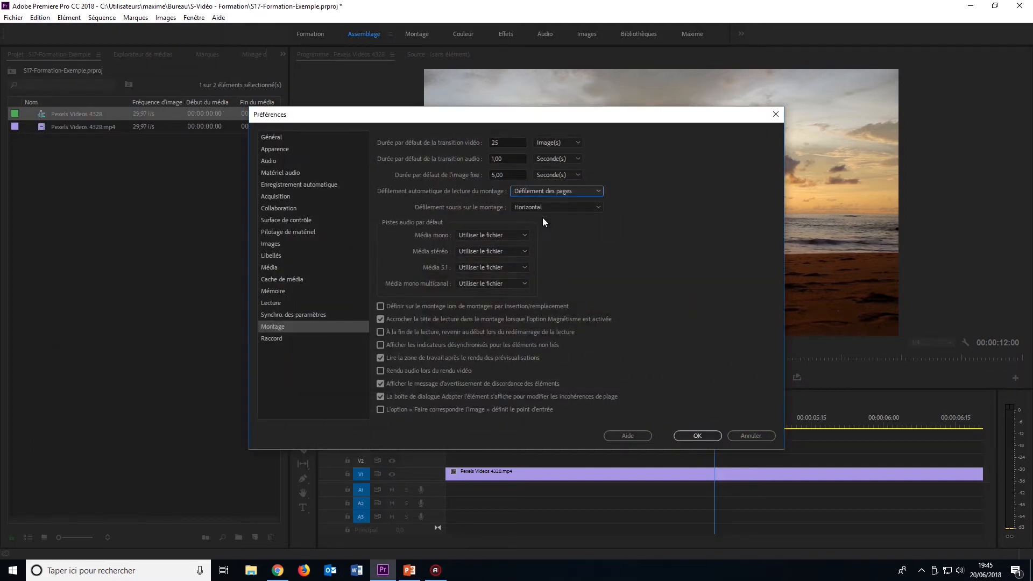
click(696, 437)
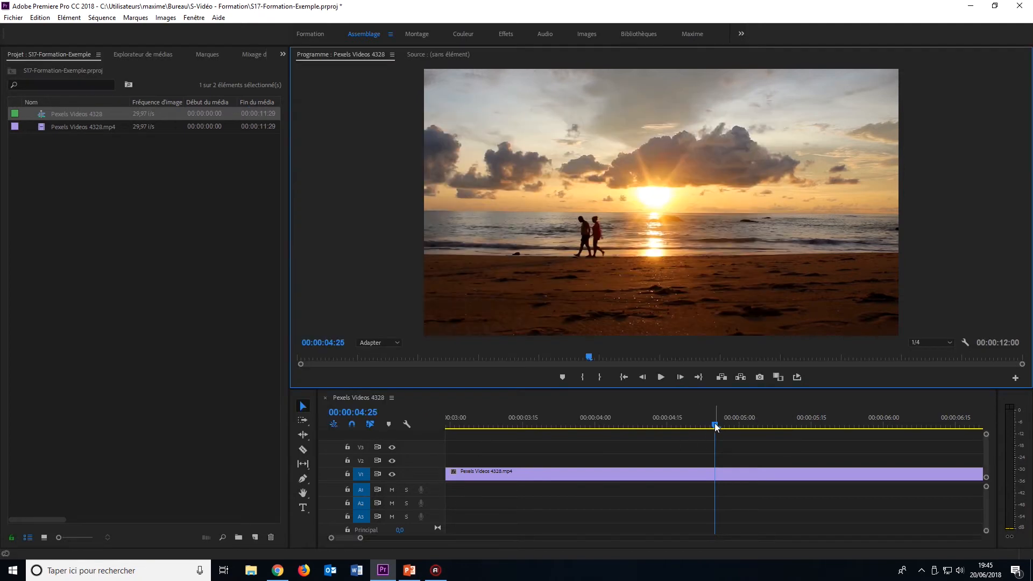
- Play the sequence from its start to check the page scrolling, and return the playhead to the start
drag(589, 357, 272, 359)
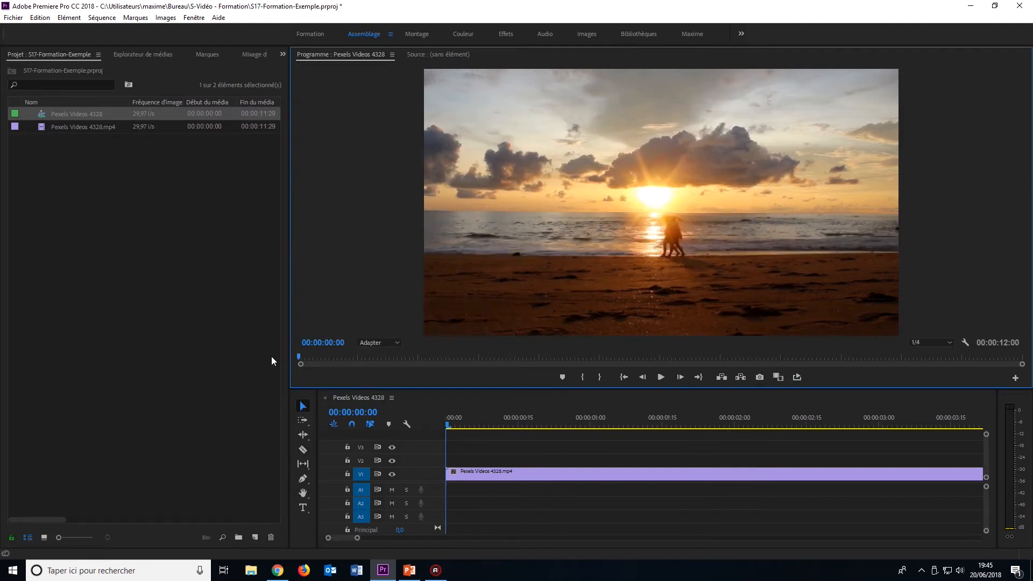
click(661, 377)
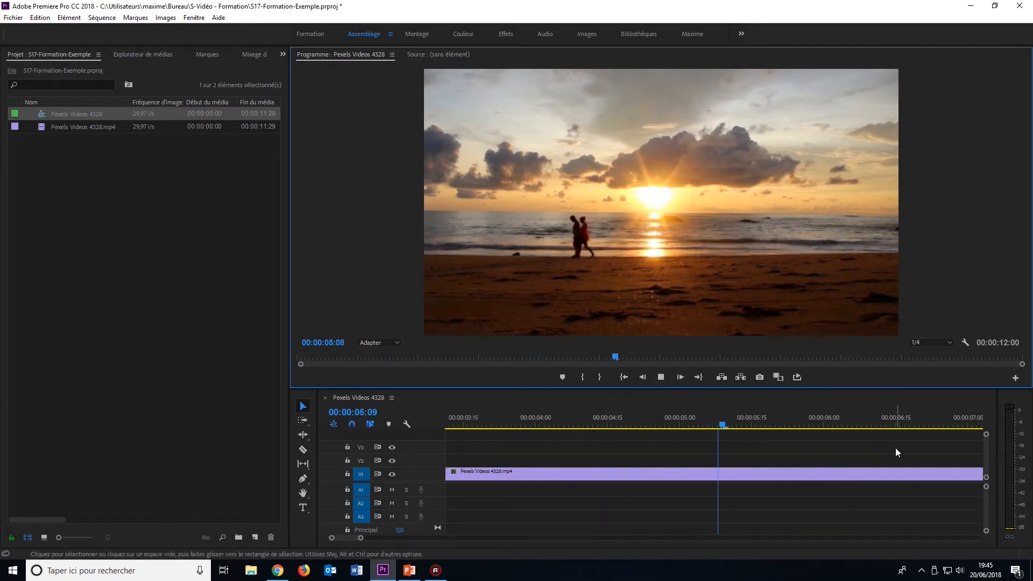
click(663, 376)
drag(668, 356, 279, 346)
- Set the automatic timeline playback scrolling to "Défilement régulier" in the Montage preferences
click(40, 18)
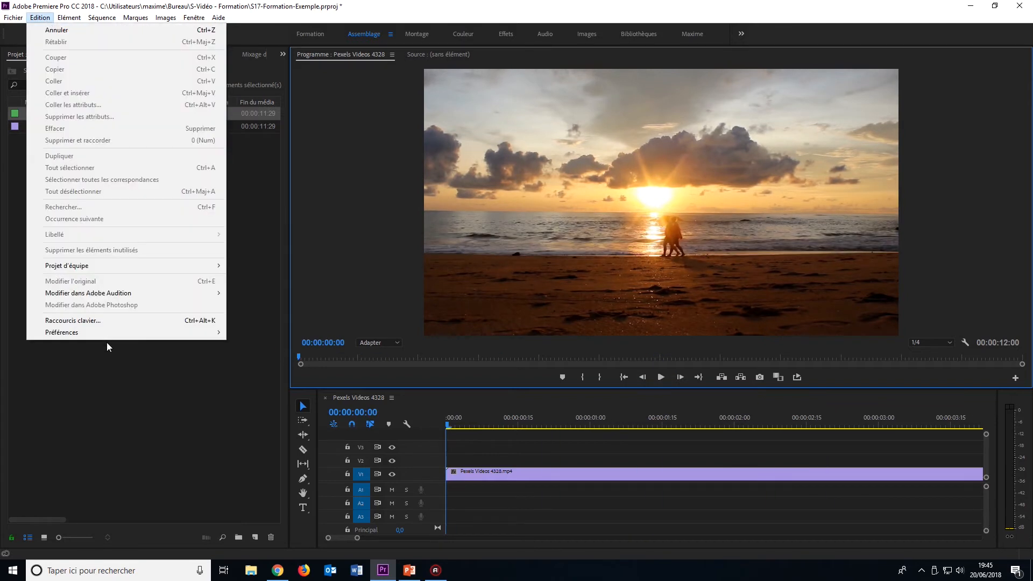
mouse_move(110, 333)
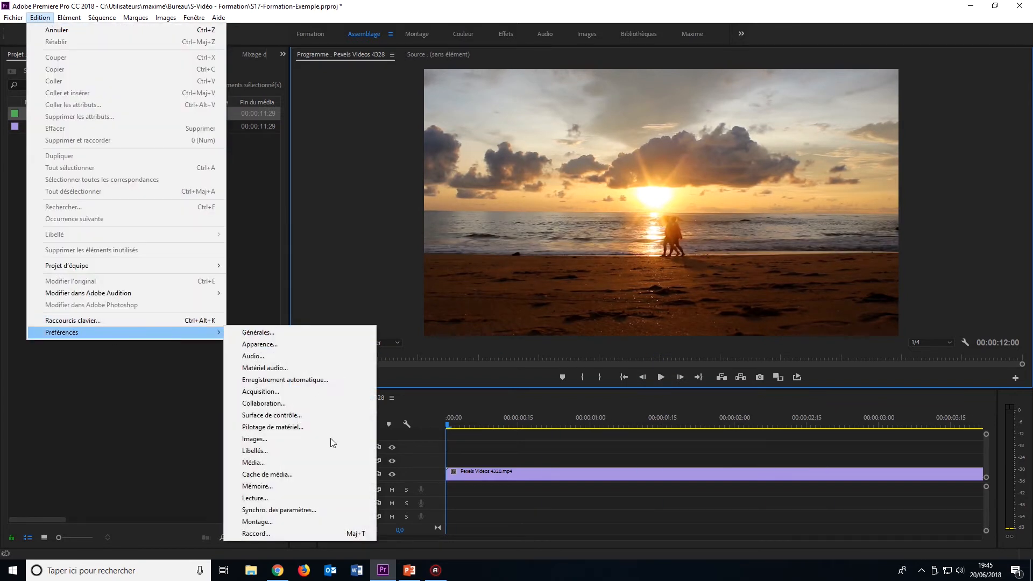
click(343, 525)
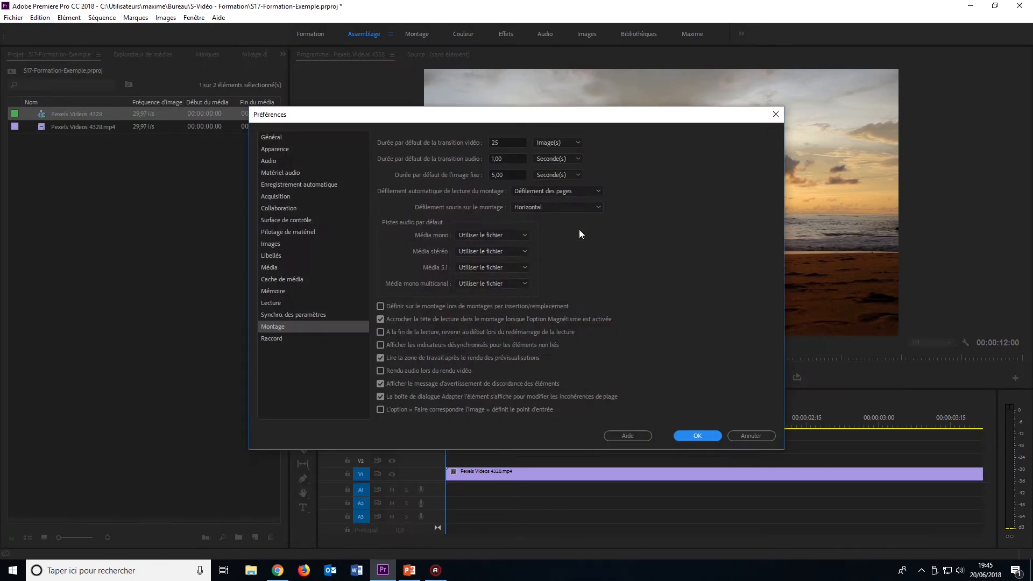
click(570, 194)
click(568, 226)
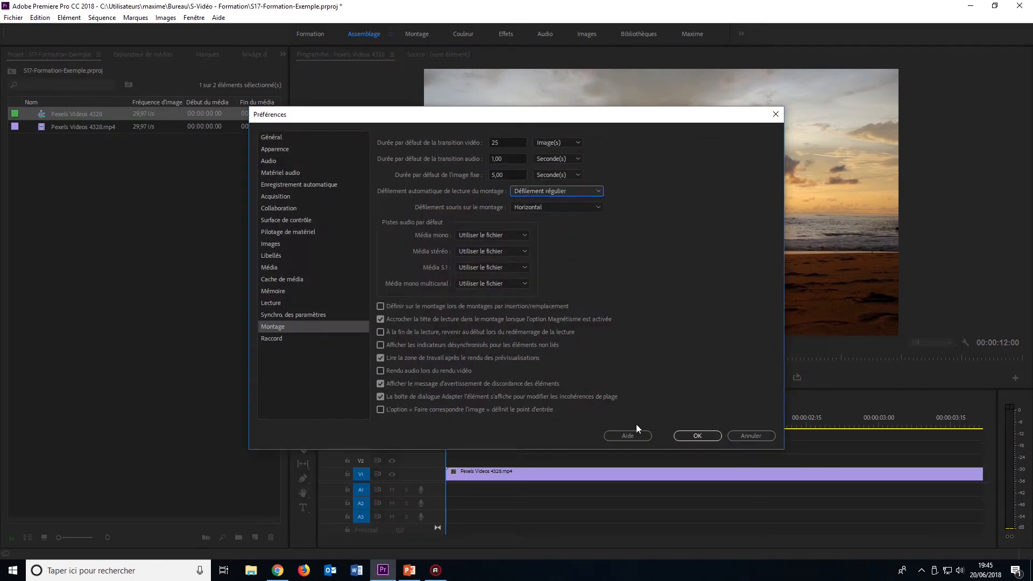
click(695, 435)
- Play the sequence from its start to check the regular scrolling, and review the trim (Raccord) preferences
click(445, 425)
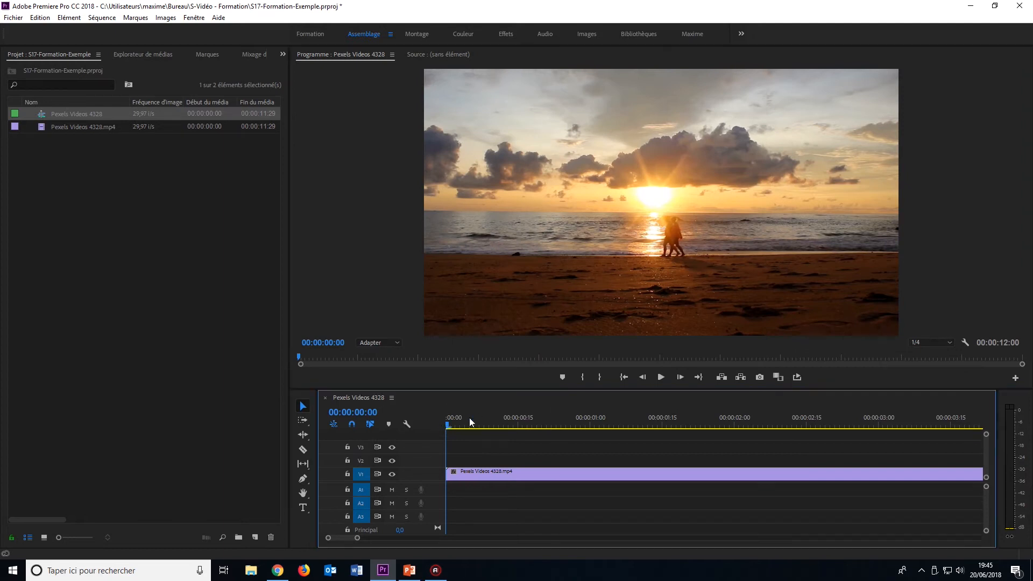
click(664, 377)
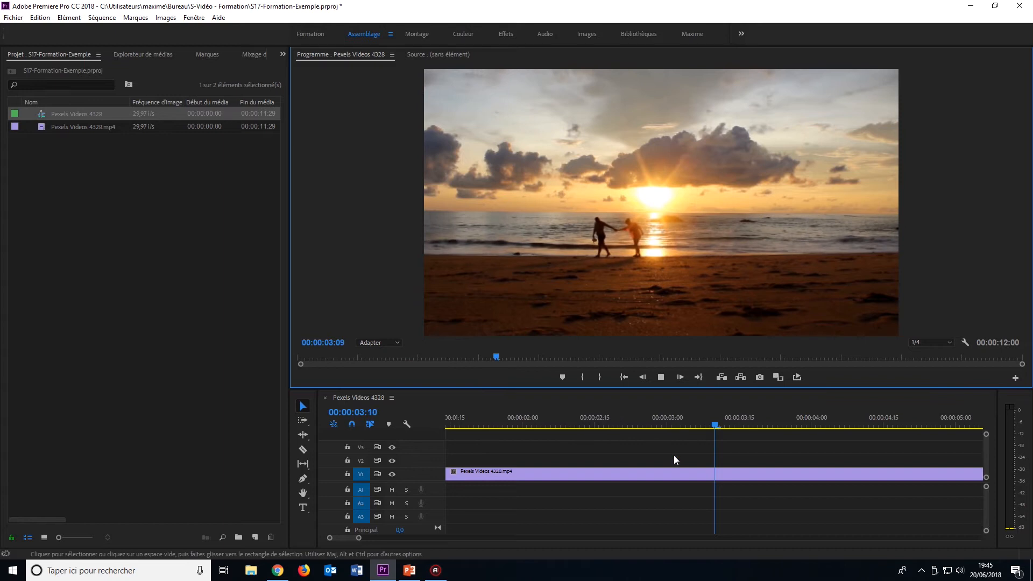
drag(359, 538, 415, 538)
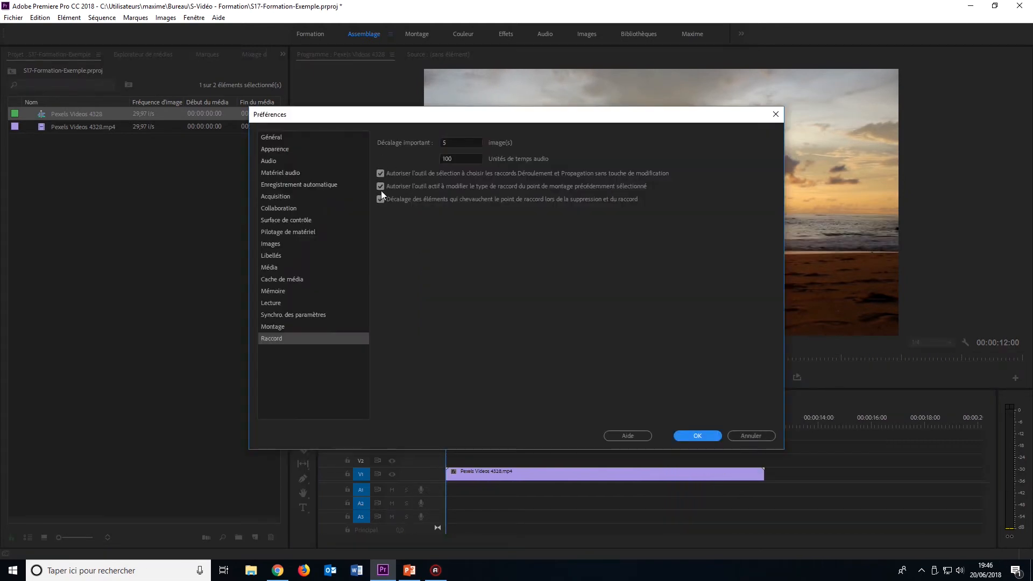
click(697, 435)
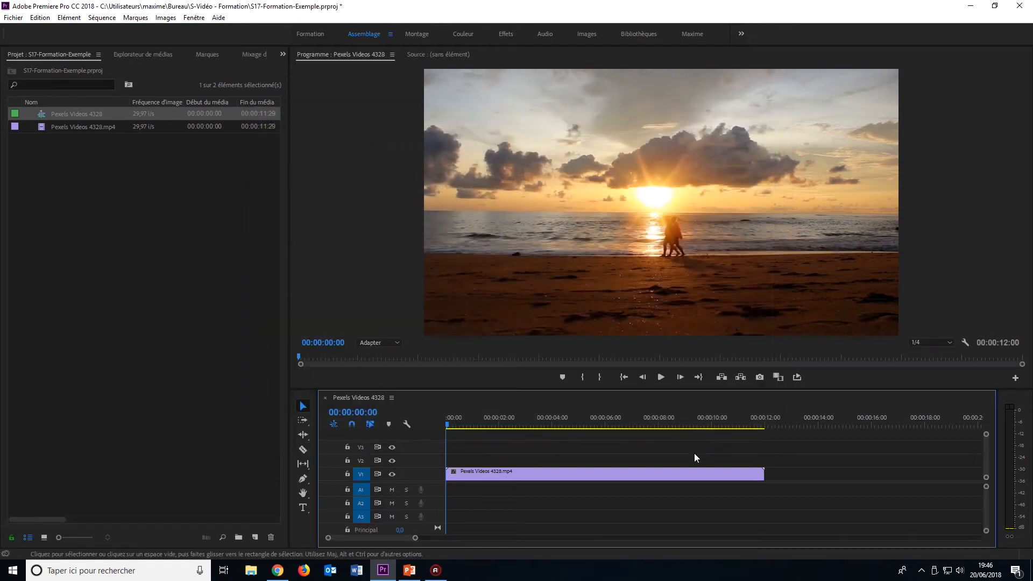
- Split the Pexels Videos 4328.mp4 clip on track V1 just before the 6-second mark with the Razor tool
click(597, 479)
key(c)
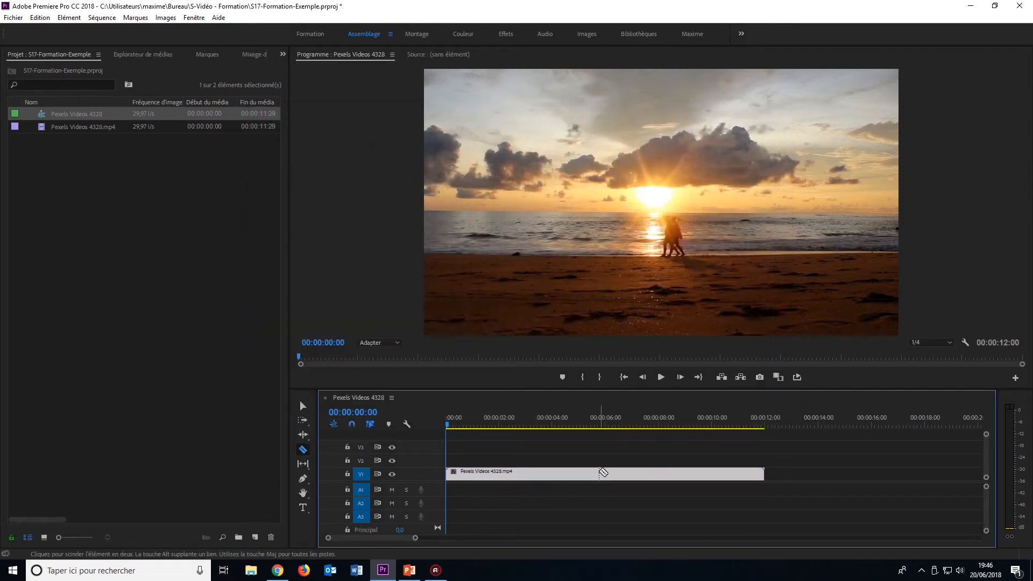
click(602, 473)
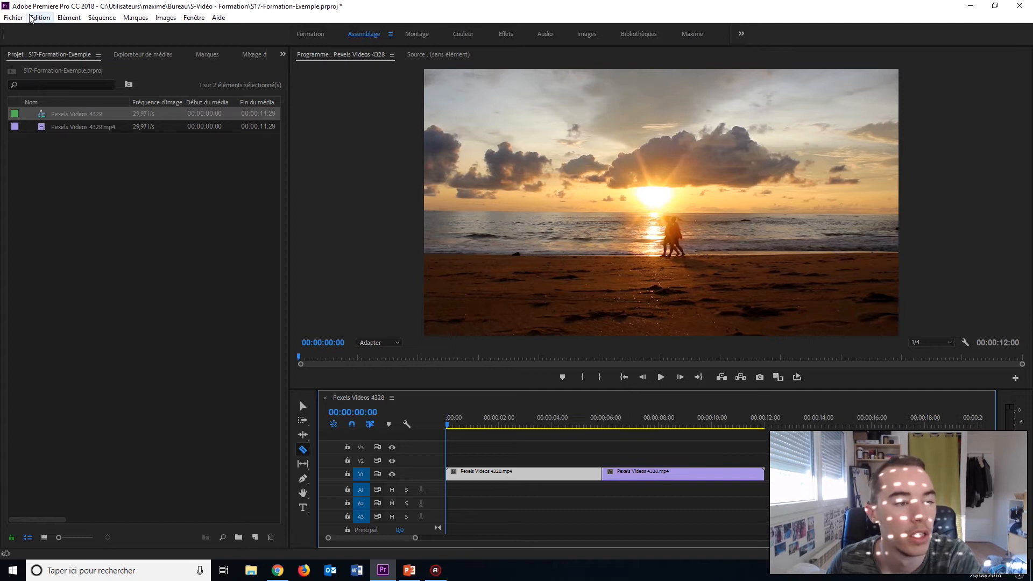
- Roll the cut between the two Pexels Videos 4328.mp4 clips on V1 to about 00:00:05:15 with the Selection tool
key(v)
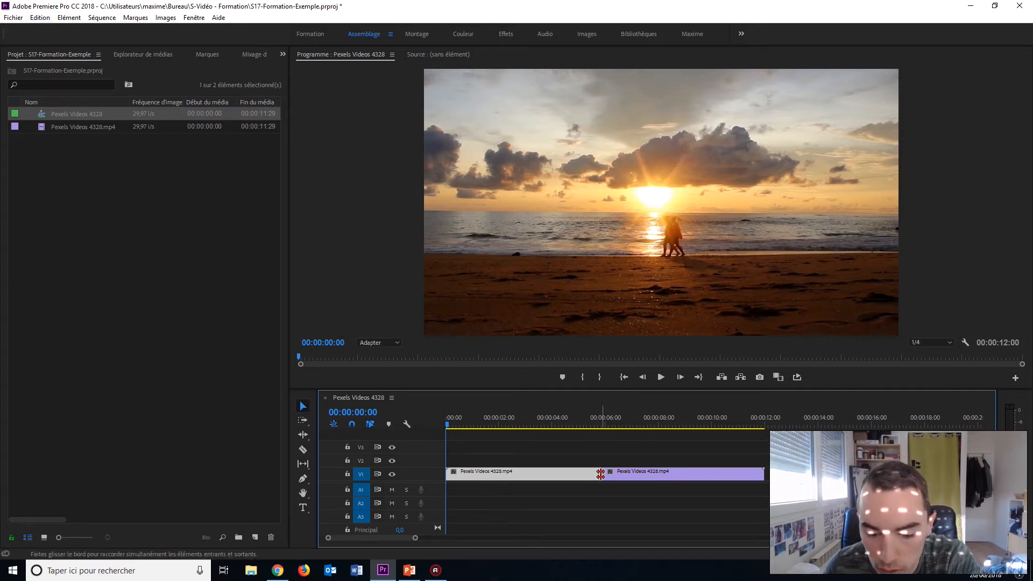
mouse_move(603, 473)
mouse_down()
mouse_move(628, 474)
mouse_move(591, 476)
mouse_up()
click(630, 476)
click(576, 473)
click(627, 474)
click(578, 470)
drag(590, 471, 592, 473)
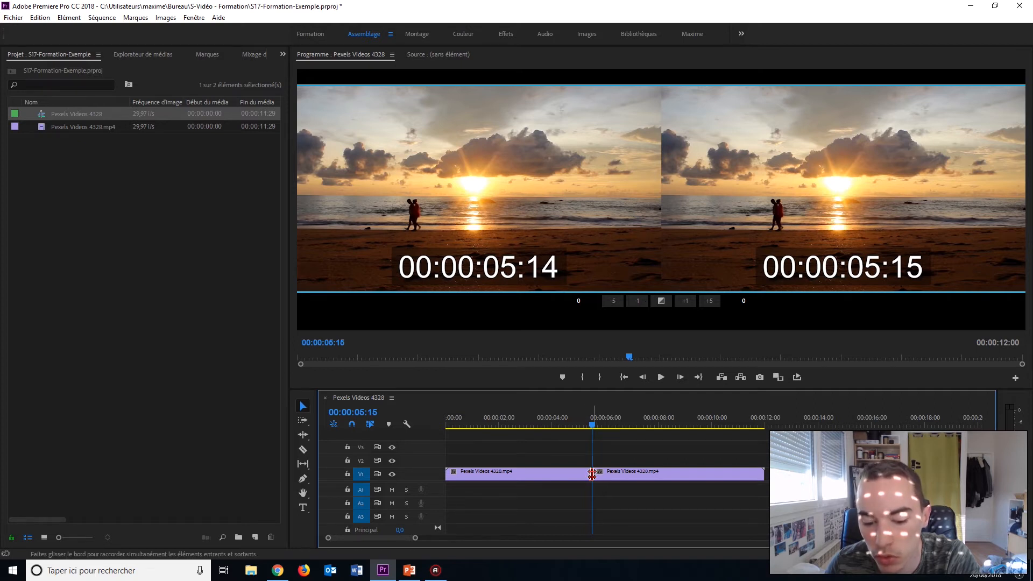
- Ripple-trim the edges at the cut between the two V1 clips, shortening the sequence to about 00:00:08:28
drag(590, 472, 626, 475)
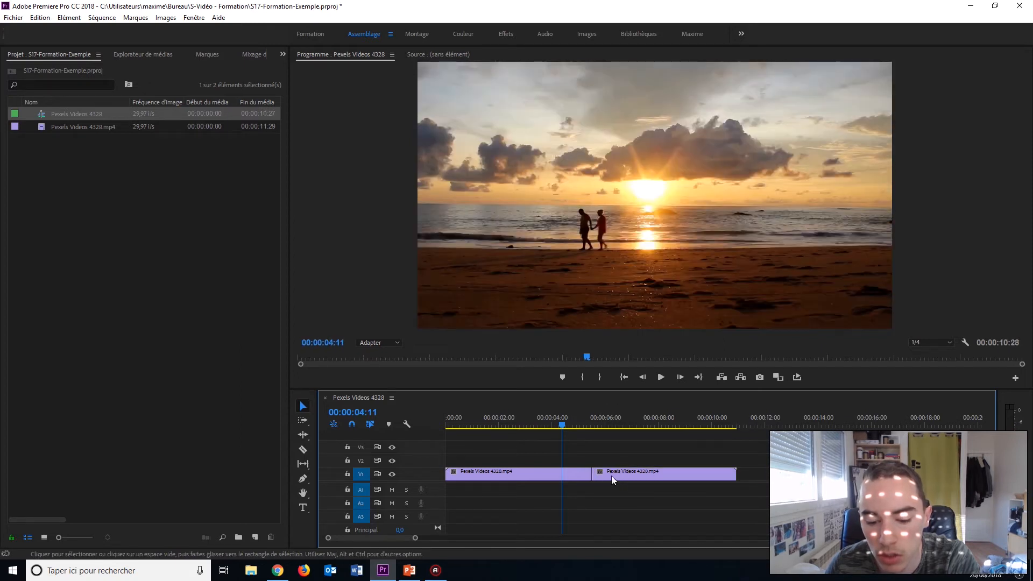
drag(592, 473, 547, 472)
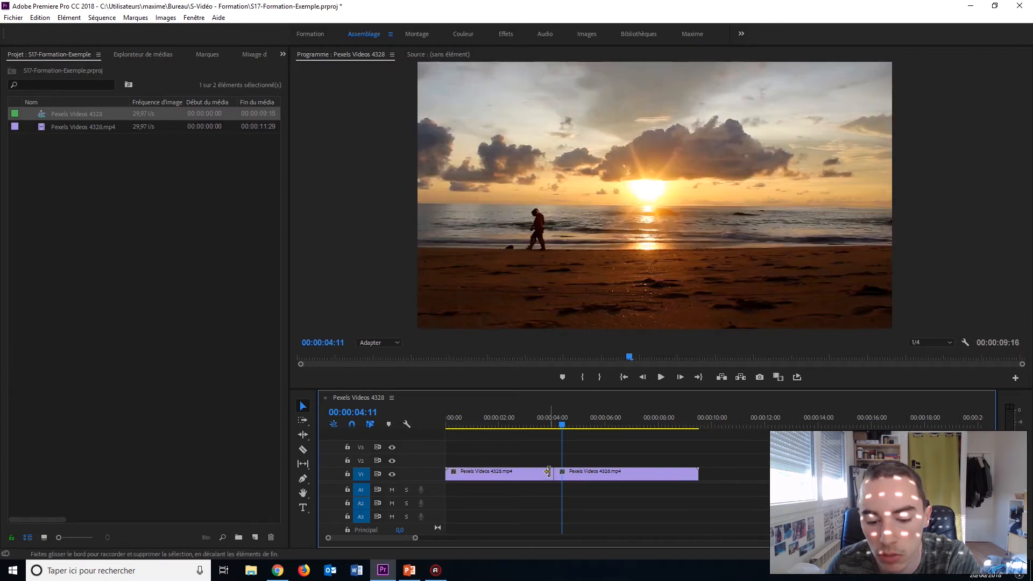
click(608, 473)
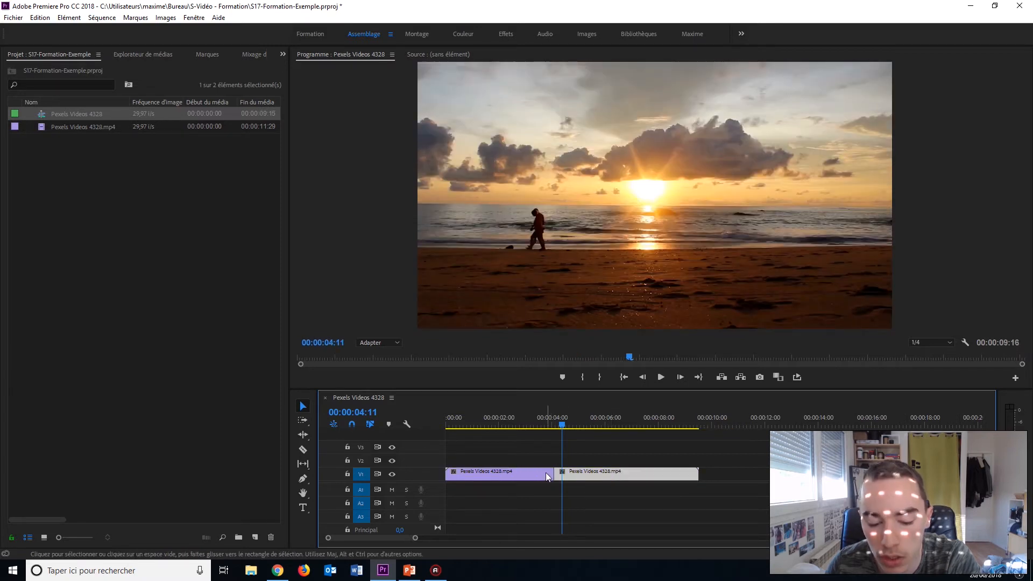
drag(558, 471, 539, 473)
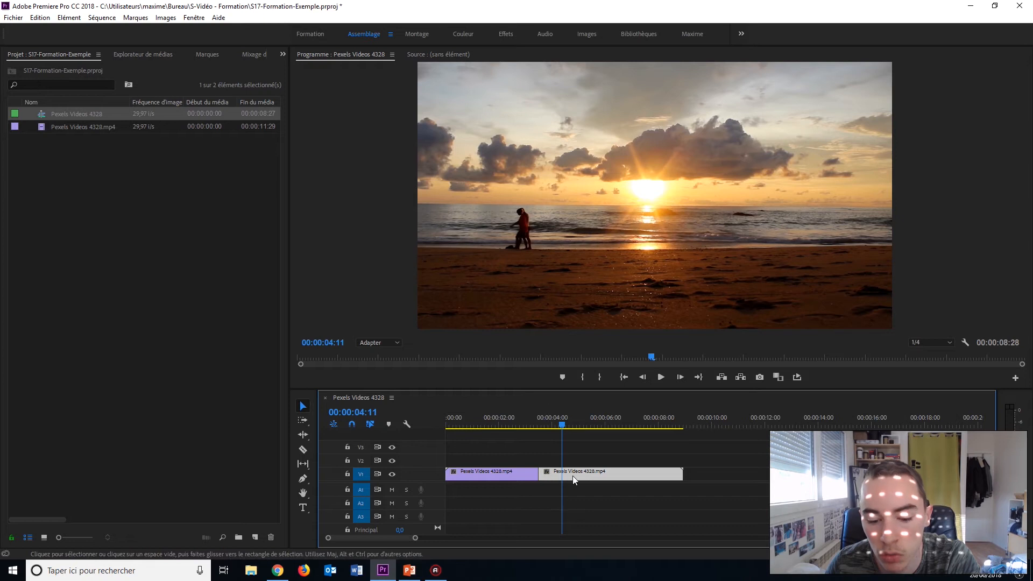
- Disable all three trim options in the Raccord preferences, including letting the Selection tool choose Roll and Ripple trims without a modifier
click(40, 17)
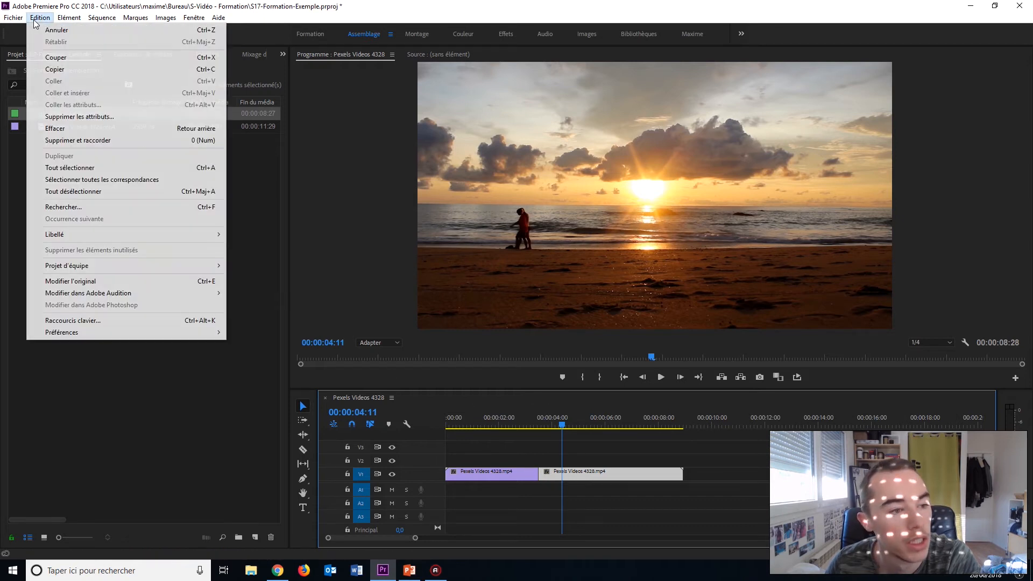
mouse_move(79, 333)
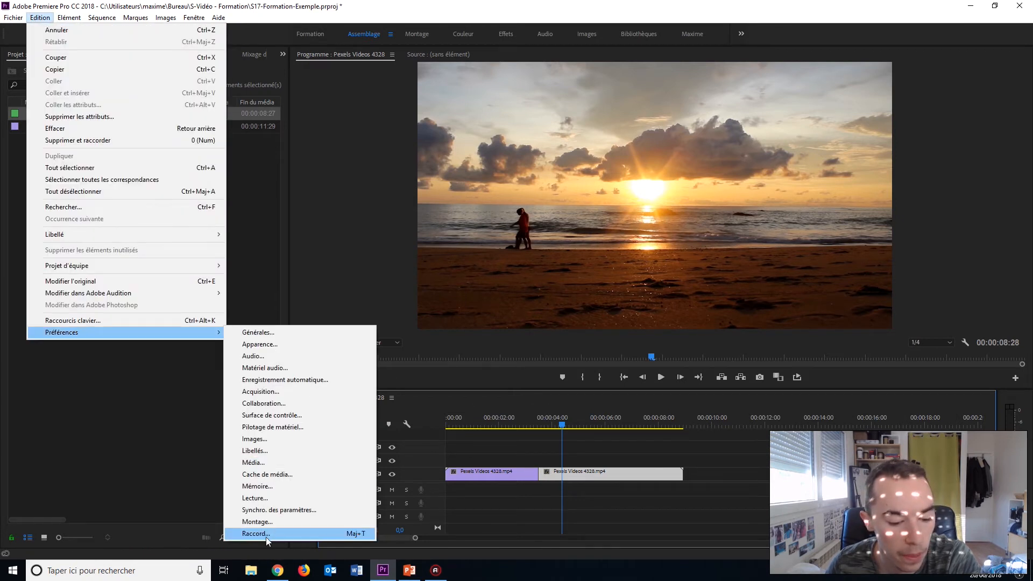
click(262, 535)
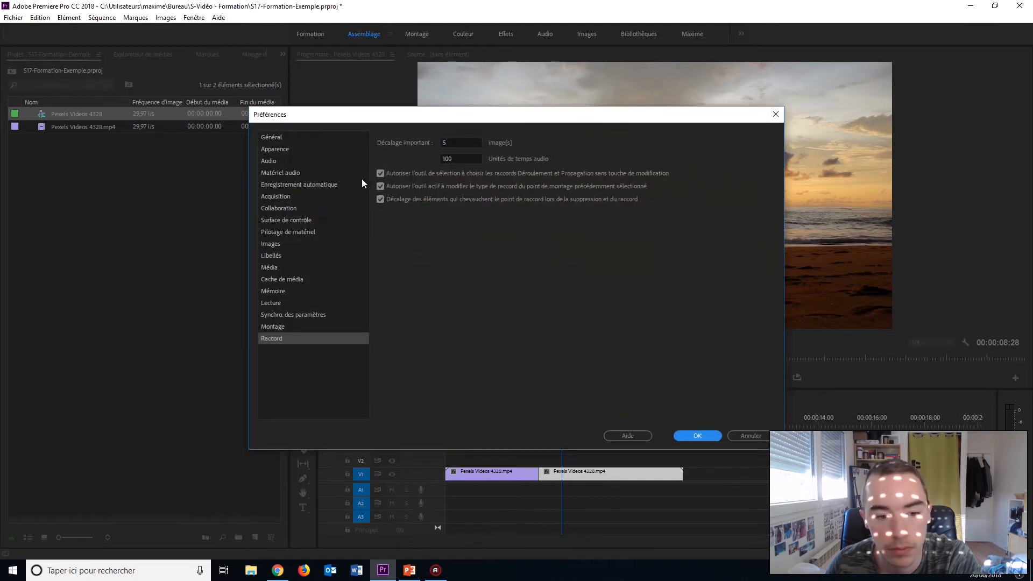
click(380, 174)
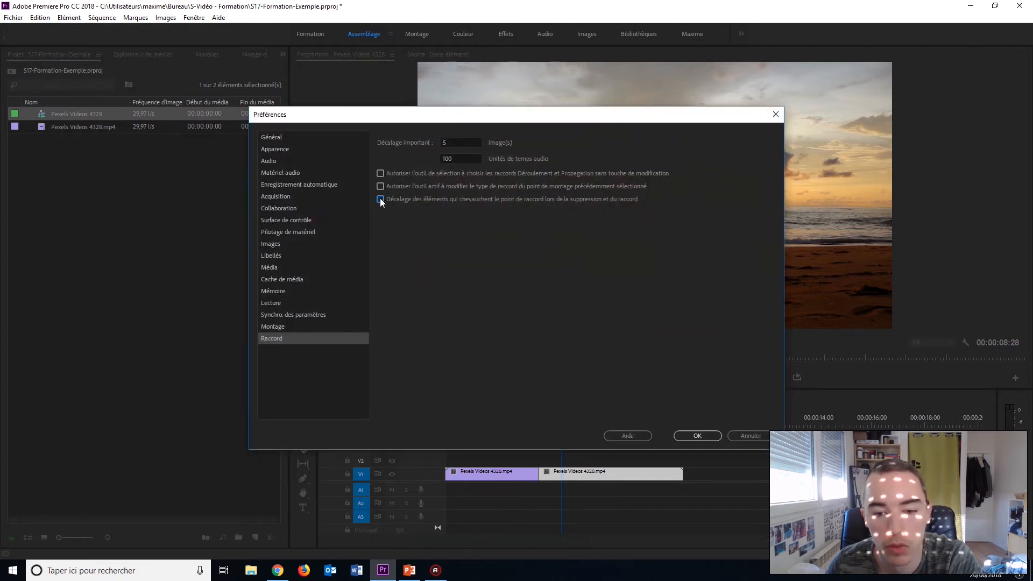
click(694, 435)
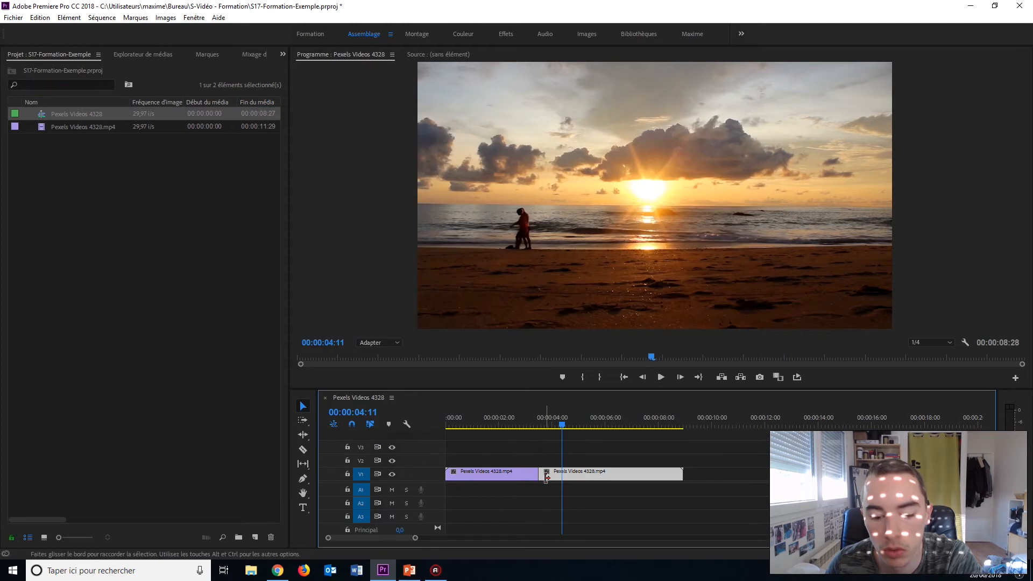
- Trim the end of the first V1 clip back to about 00:00:02:12 and ripple-delete the gap before the second clip
drag(540, 474, 503, 474)
click(528, 474)
right_click(529, 474)
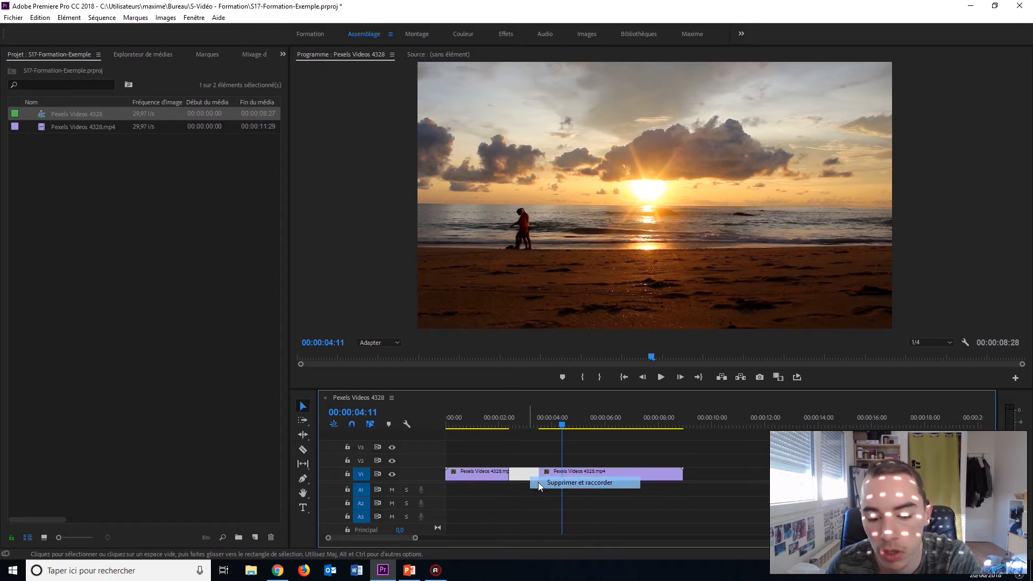
click(538, 482)
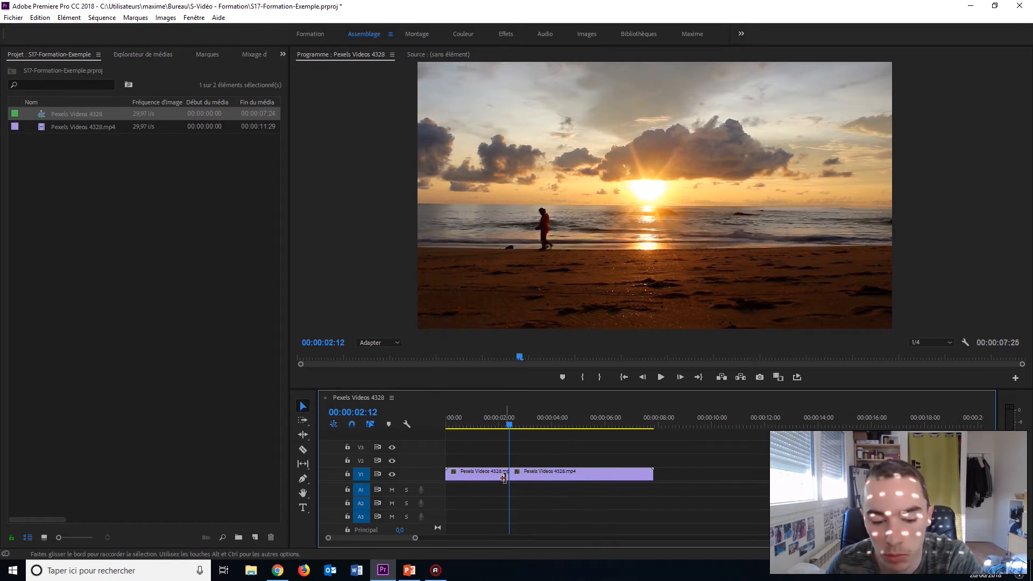
- Review the trim (Raccord) preferences again and open the keyboard shortcuts (Raccourcis clavier) settings
click(40, 17)
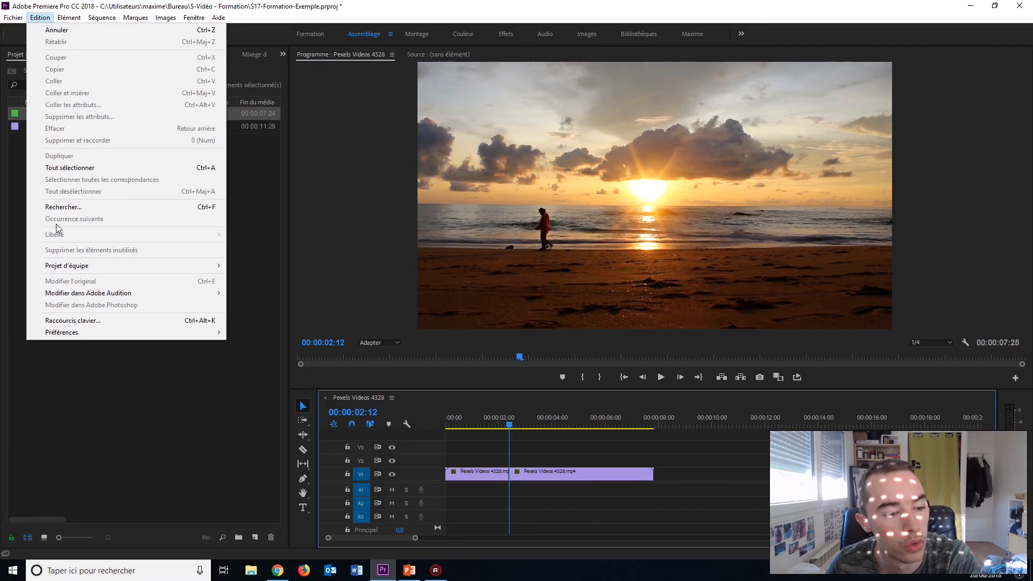
mouse_move(70, 332)
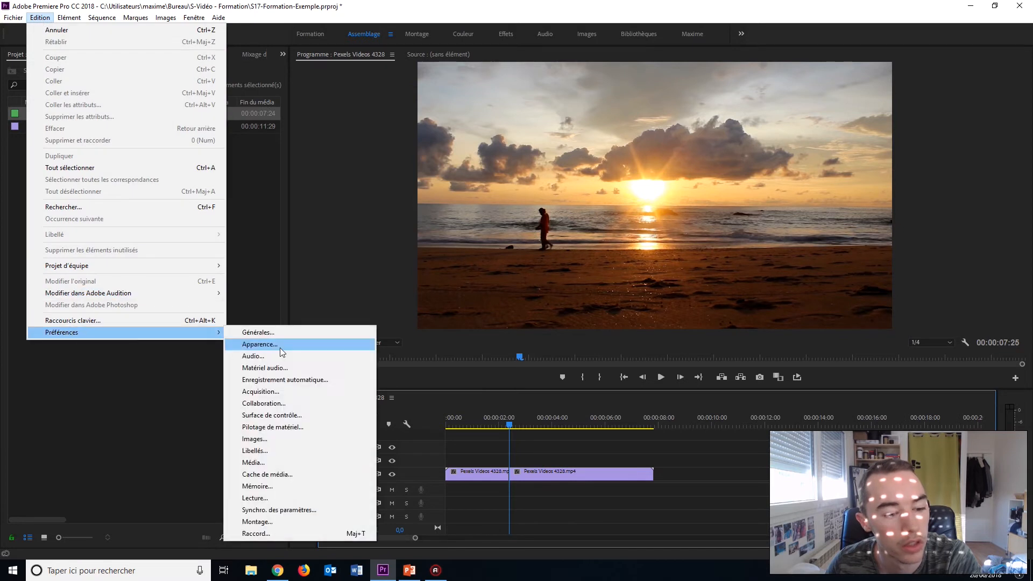
click(308, 538)
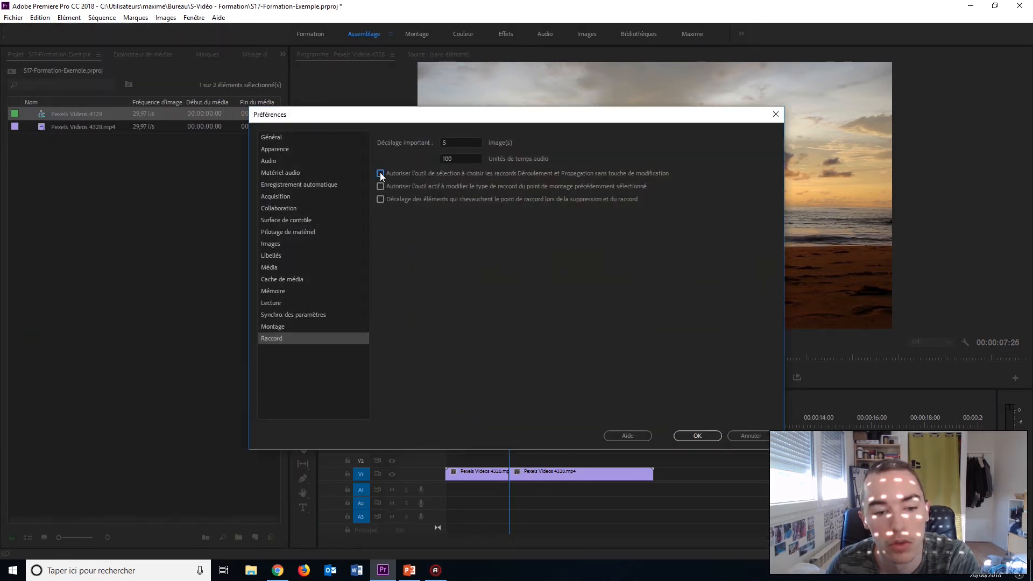
click(697, 435)
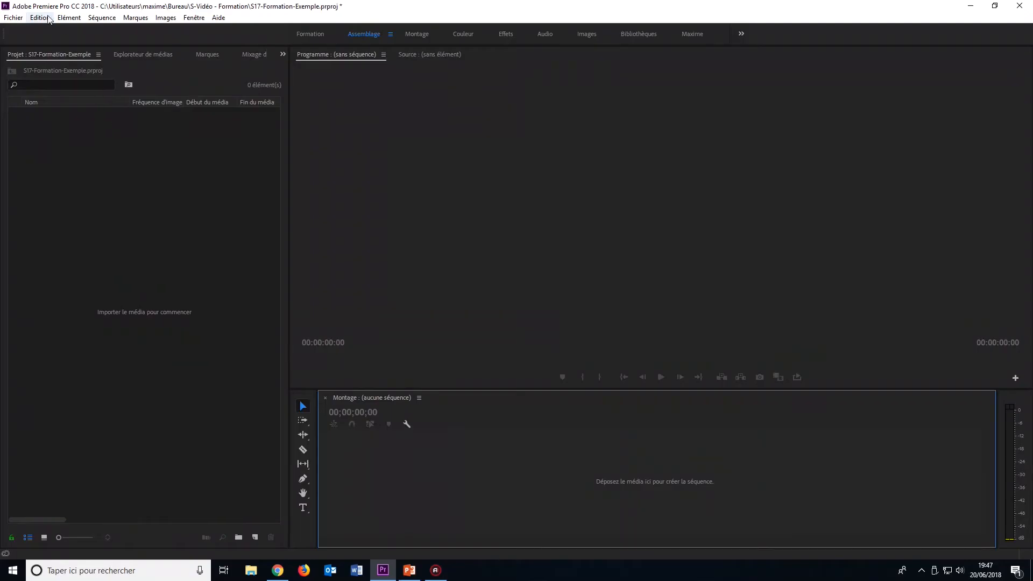
click(47, 19)
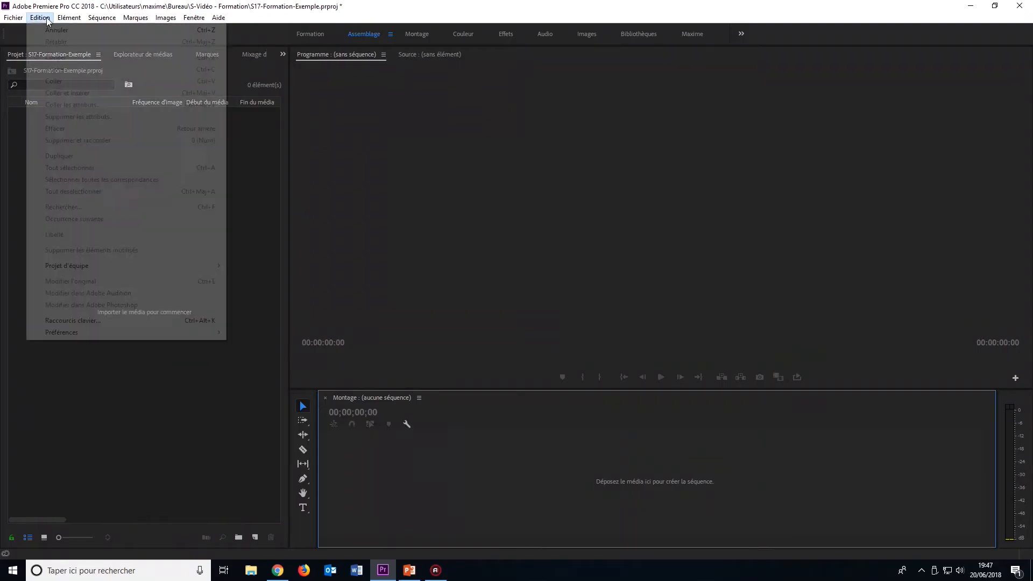
click(94, 321)
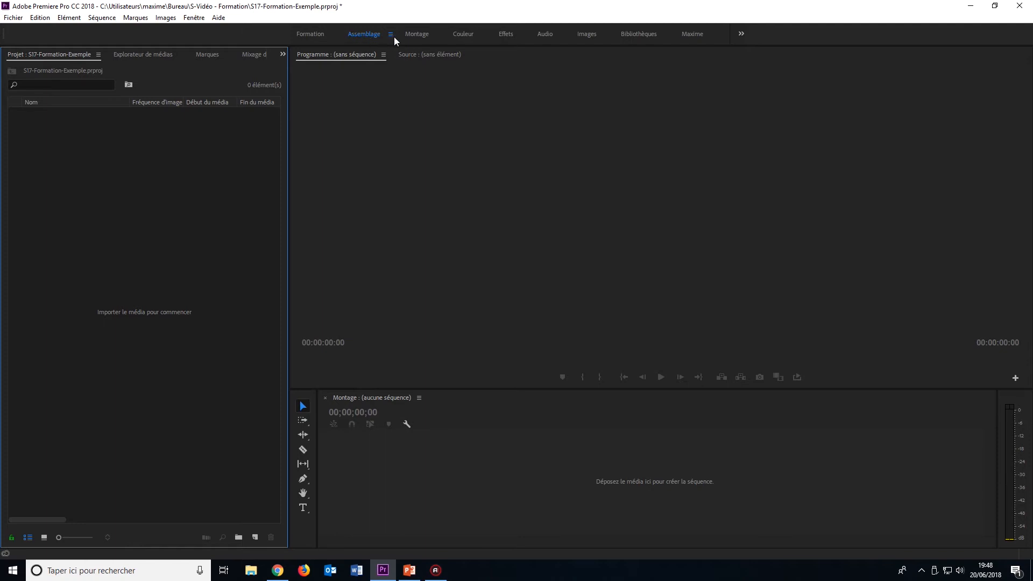
- Switch to the Montage workspace and save the project
click(413, 34)
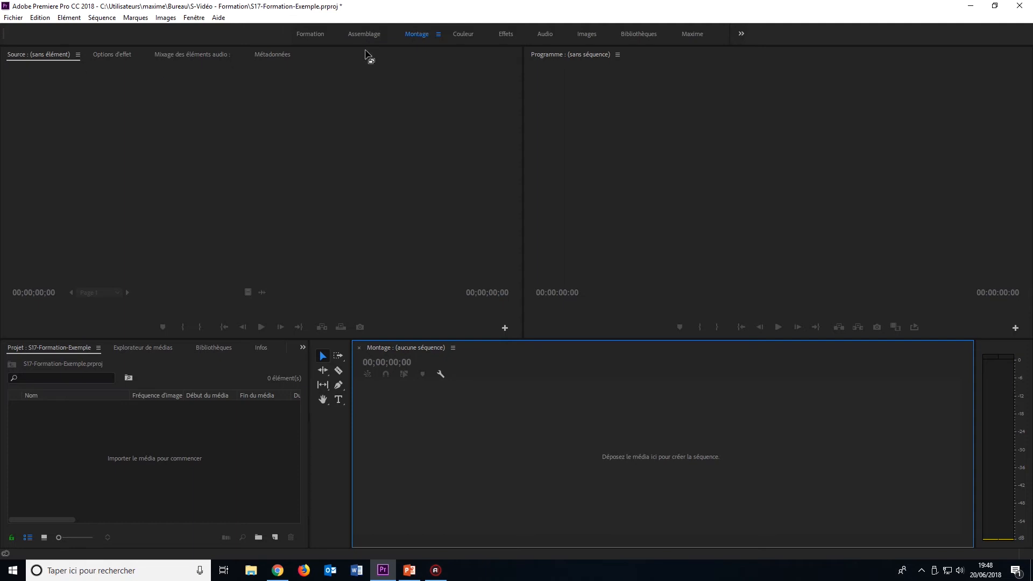
key(ctrl+s)
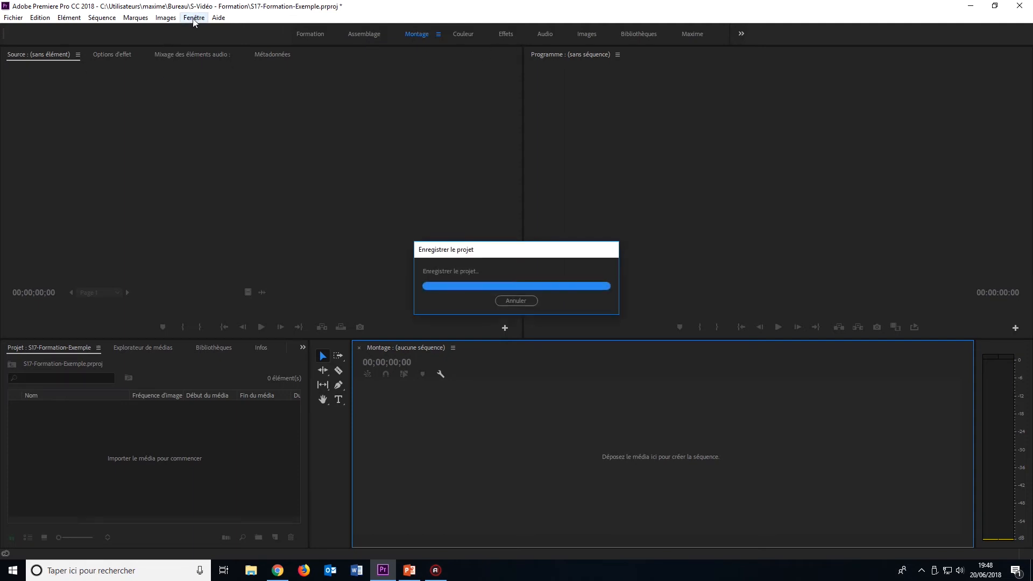
- Show the Bibliothèques panel and dock it as a tab in the Source monitor group, before Métadonnées
click(194, 19)
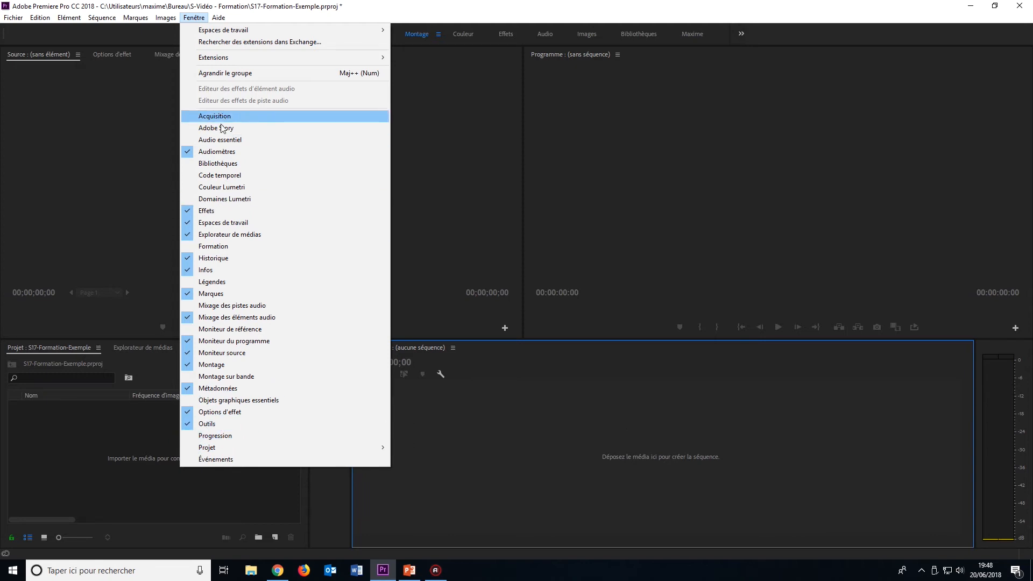
click(225, 164)
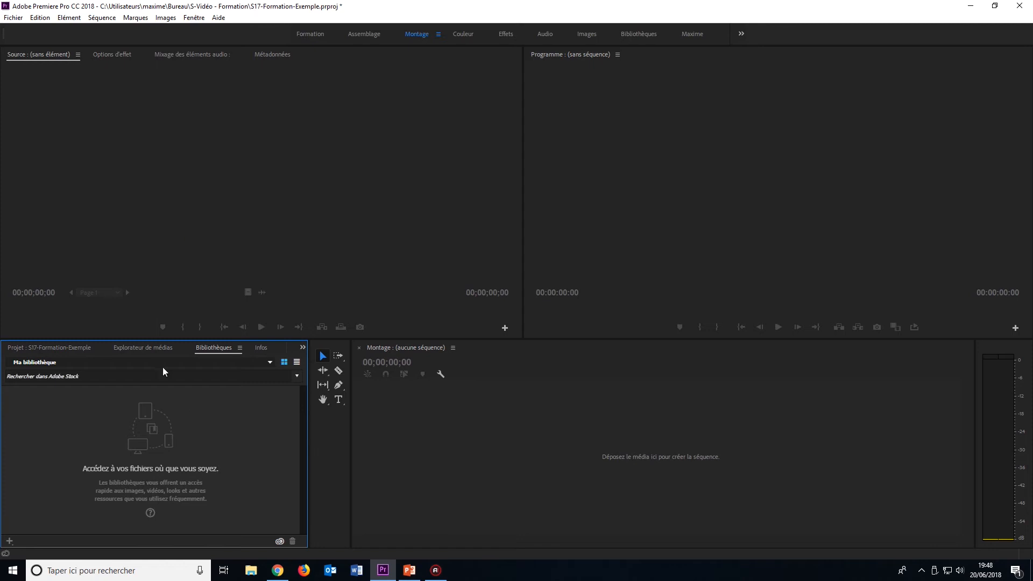
drag(210, 347, 298, 57)
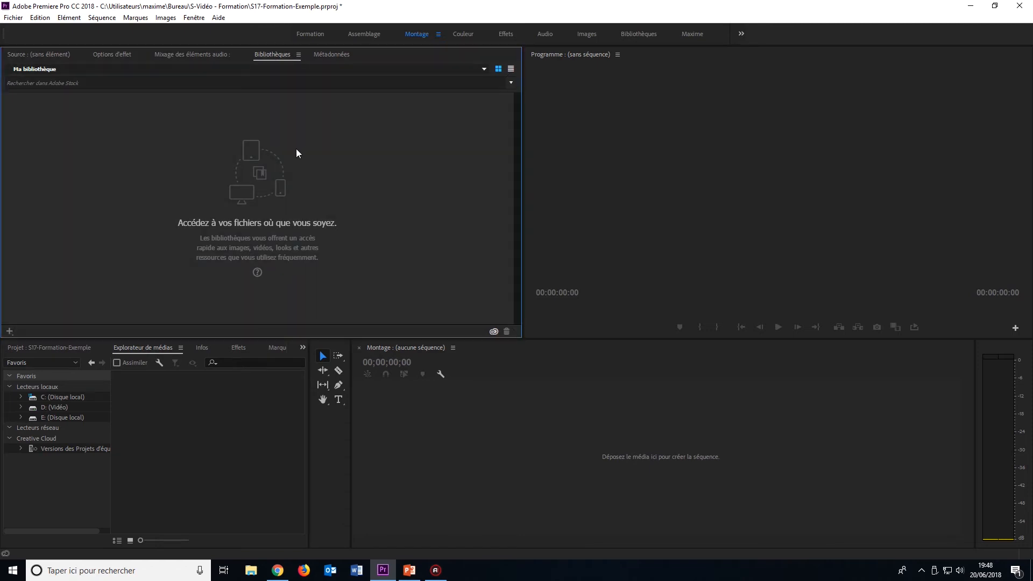
- Dock Bibliothèques as a separate panel between the Source group and the Programme monitor, and widen the Source group
drag(265, 56, 737, 164)
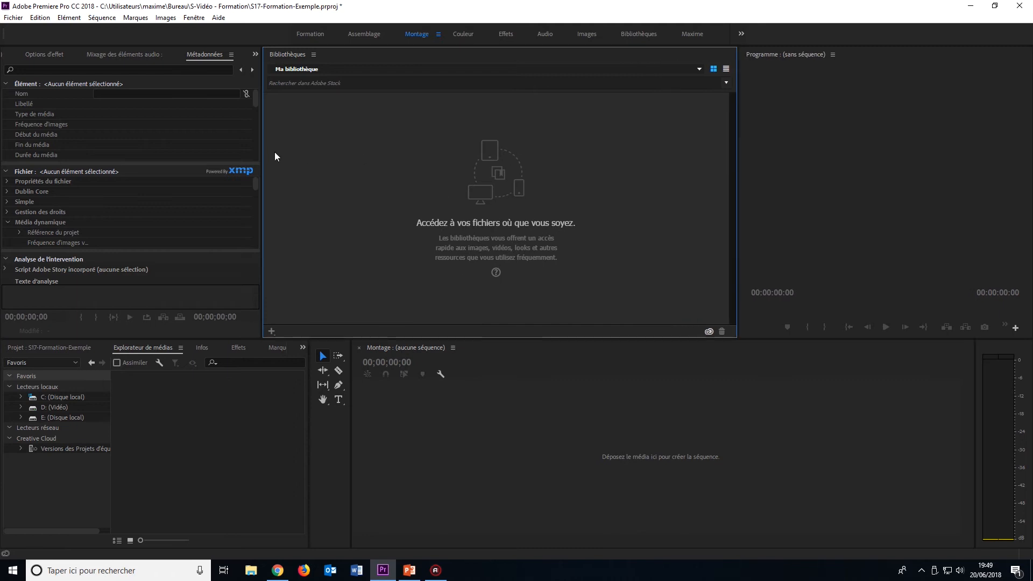
drag(262, 154, 309, 153)
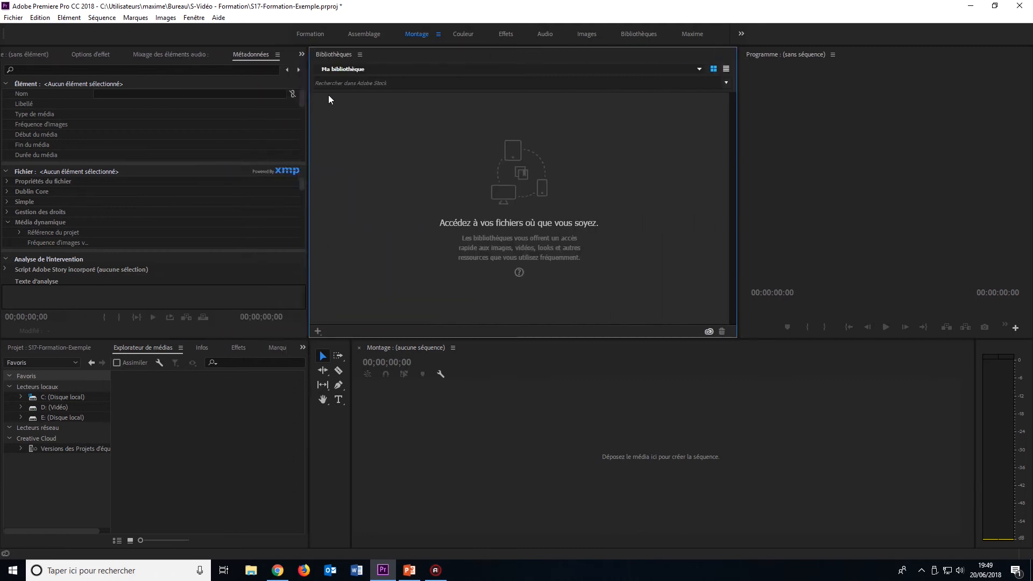
- Close the Bibliothèques panel and show it again, and maximize it to full size before restoring the layout
right_click(334, 58)
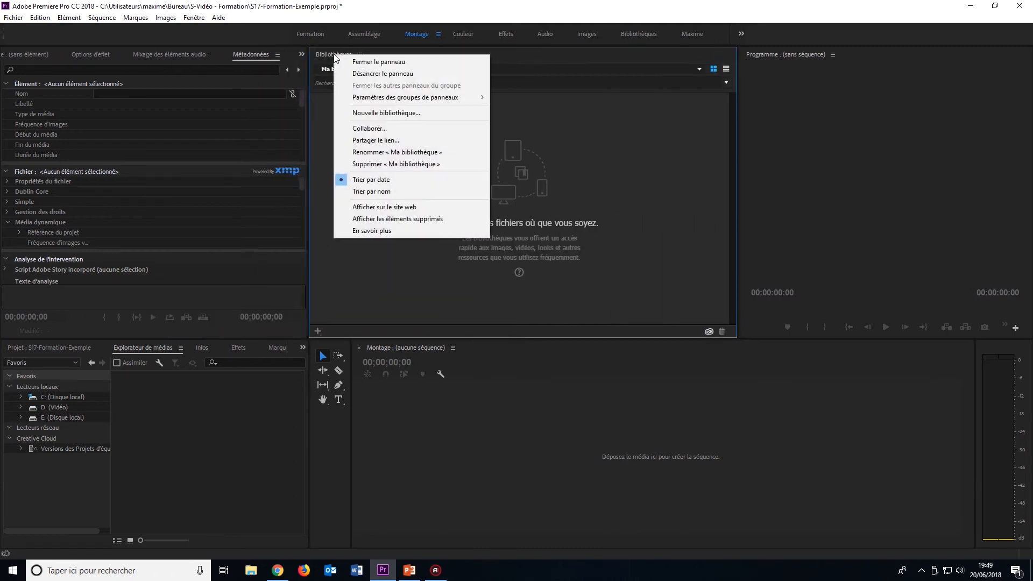
click(343, 61)
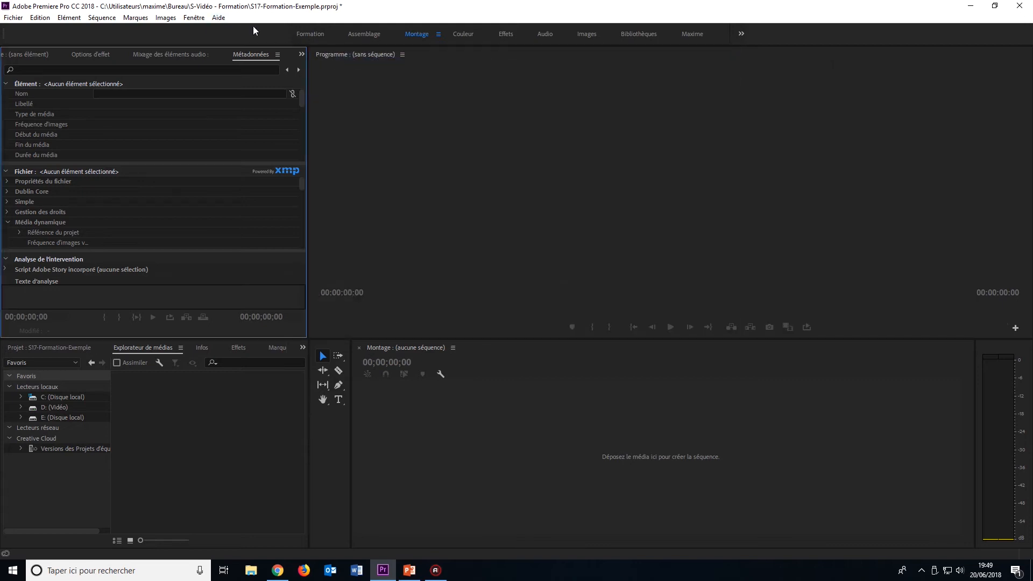
click(188, 18)
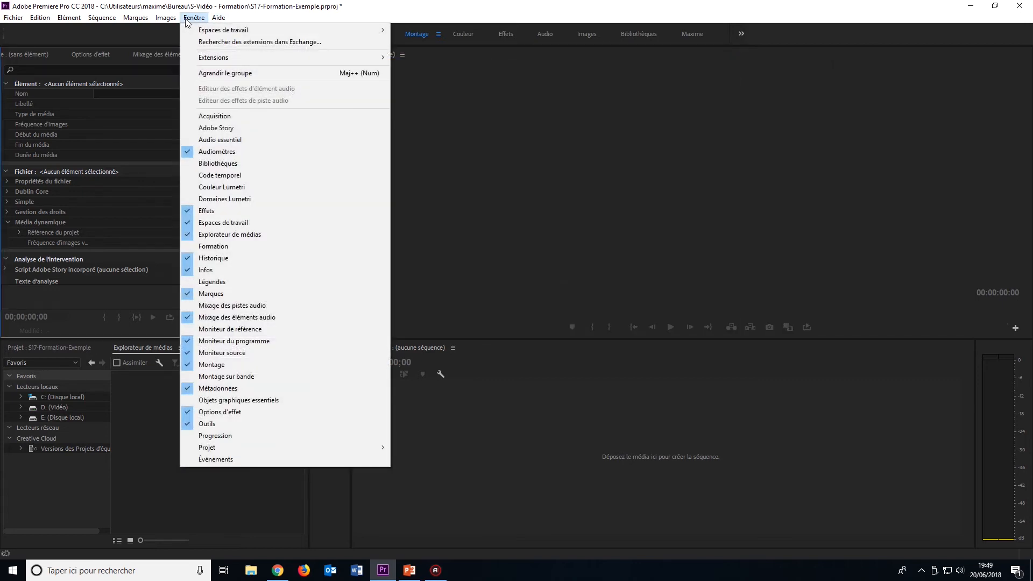
click(225, 163)
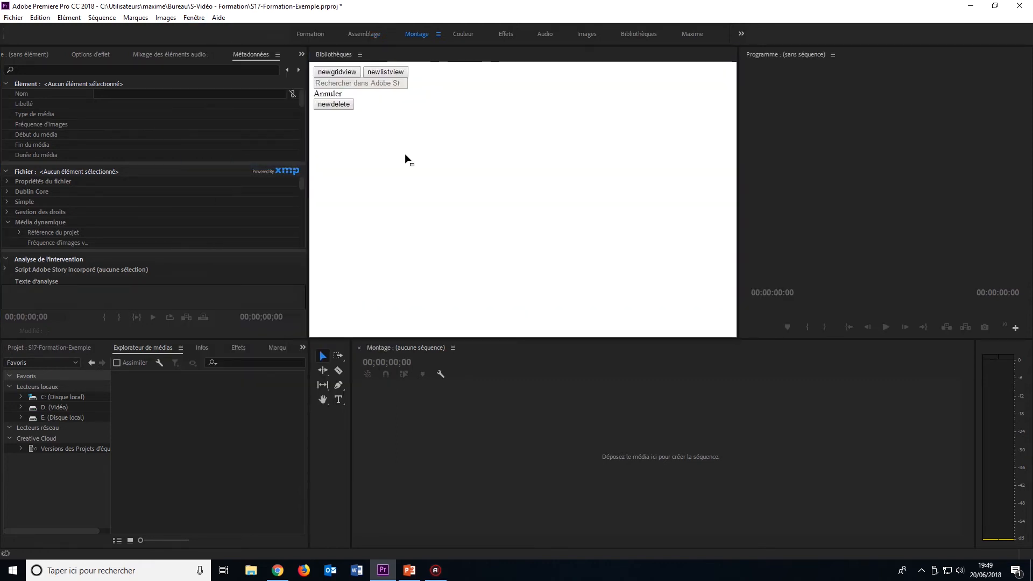
double_click(328, 52)
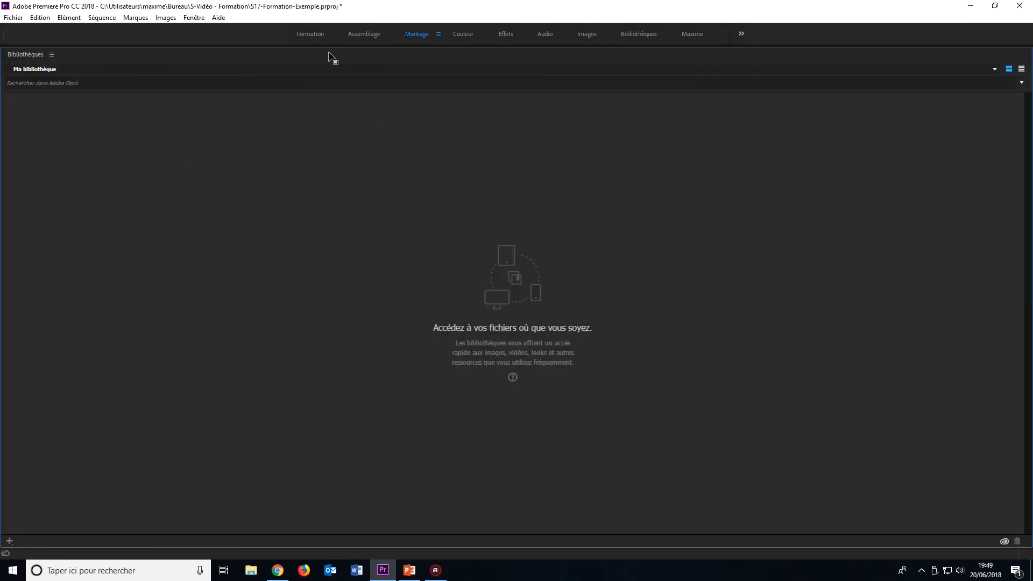
double_click(25, 52)
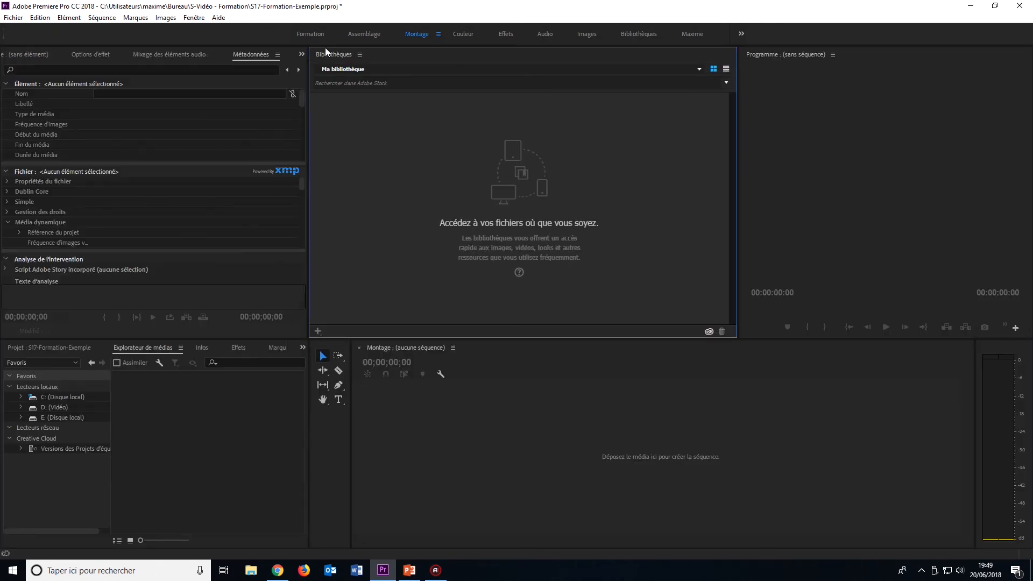
- Undock the Bibliothèques panel and close it
click(360, 55)
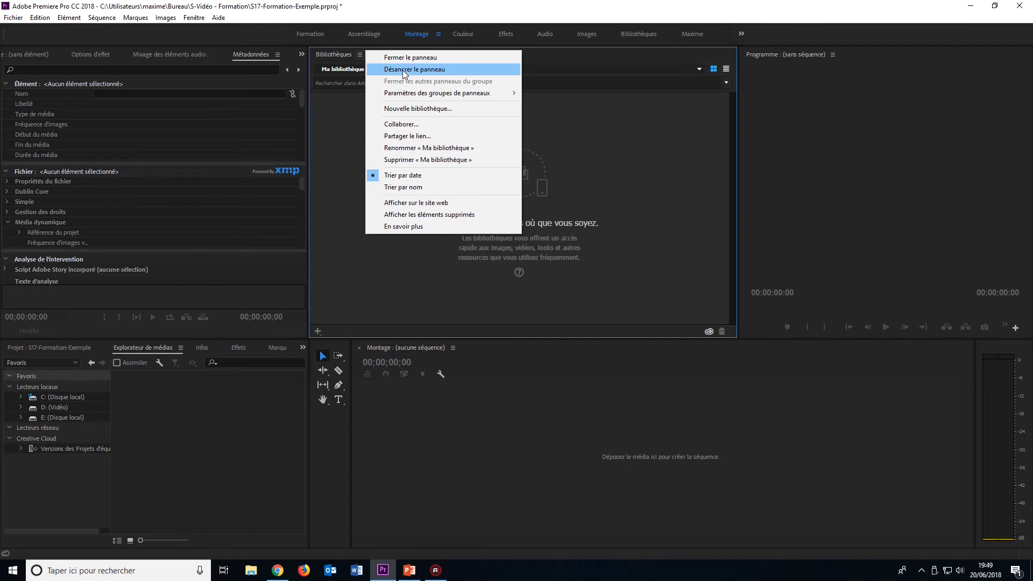
click(404, 69)
mouse_move(338, 54)
mouse_down()
mouse_move(334, 75)
mouse_move(325, 55)
mouse_up()
right_click(325, 54)
click(335, 60)
- Show the Bibliothèques panel again, undock it into a floating window, and move that window over the middle of the workspace
click(186, 20)
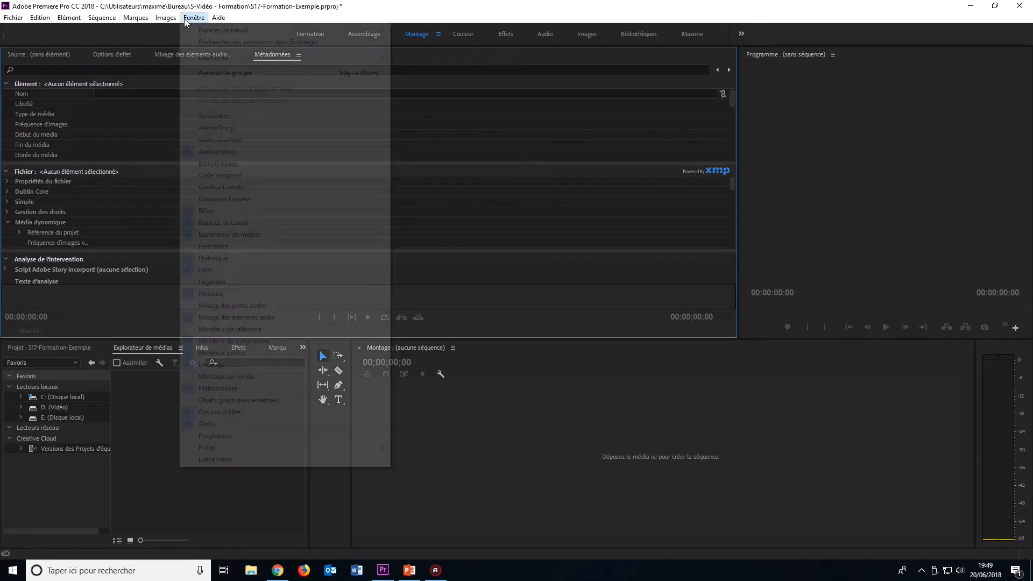
click(243, 163)
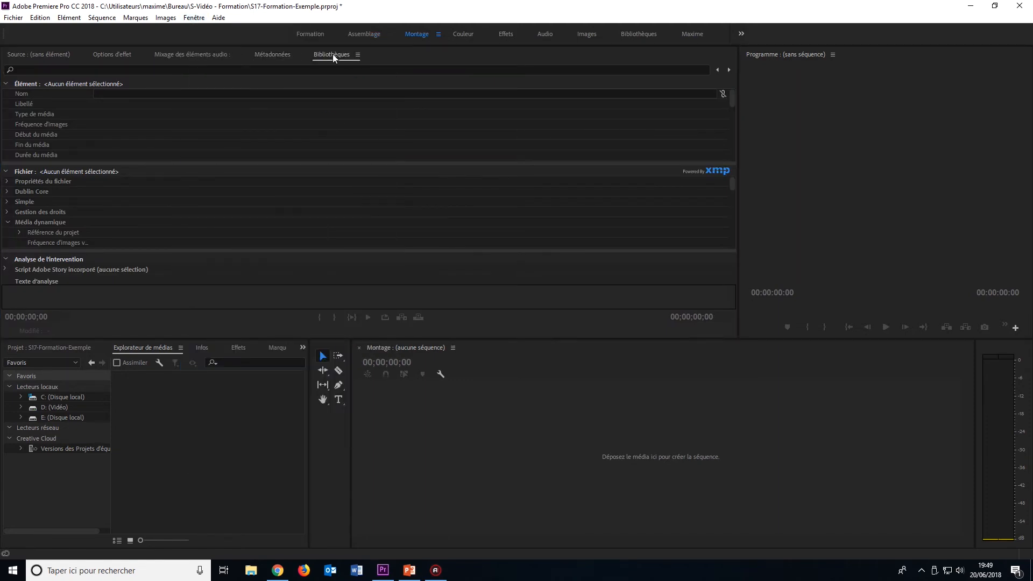
right_click(333, 58)
click(353, 70)
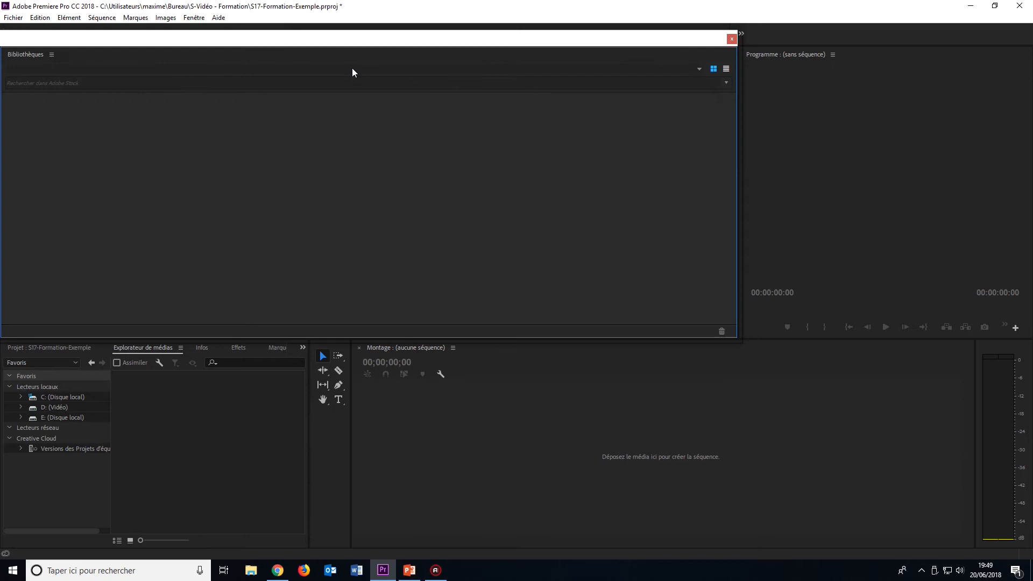
drag(659, 38, 804, 180)
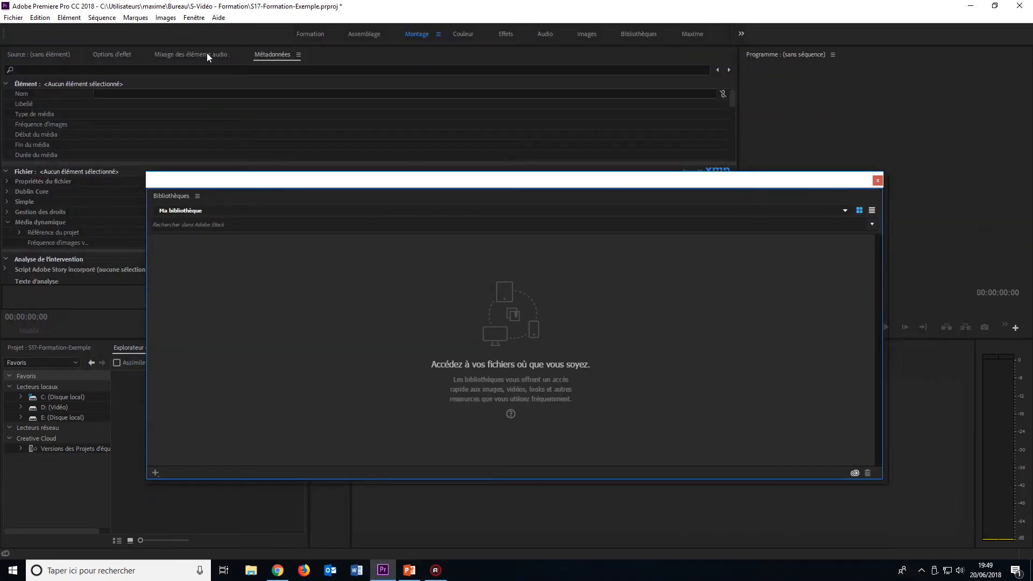
- Move the floating Bibliothèques window up and close it, and narrow the tools panel to a single column beside the timeline
drag(290, 183, 283, 95)
click(871, 94)
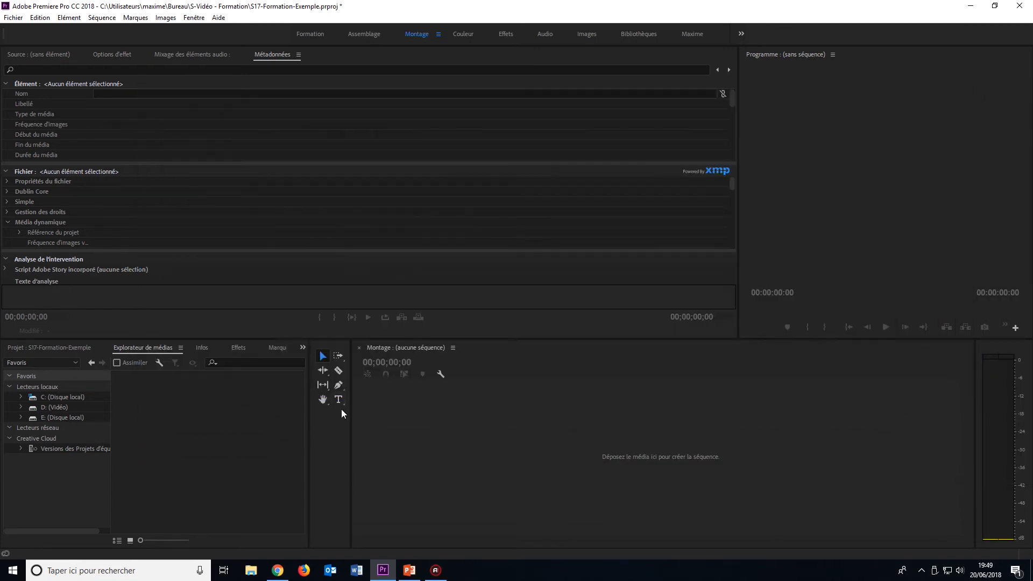
drag(352, 411, 318, 413)
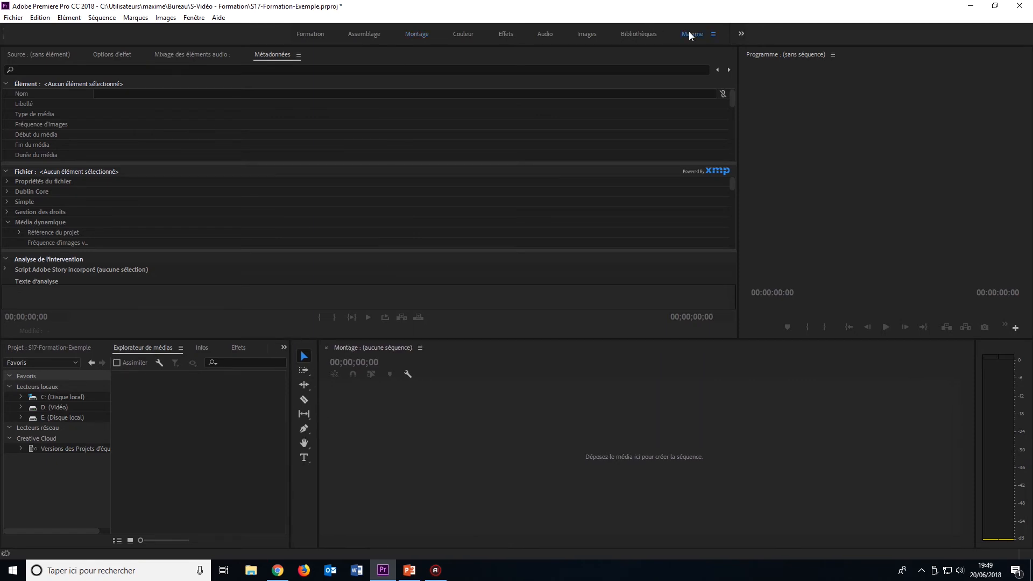
- Switch to the personal custom workspace listed after Bibliothèques, narrow its Options d'effet group, and look at Effets before returning to the Source monitor
click(690, 35)
drag(383, 137, 267, 141)
click(369, 56)
click(319, 53)
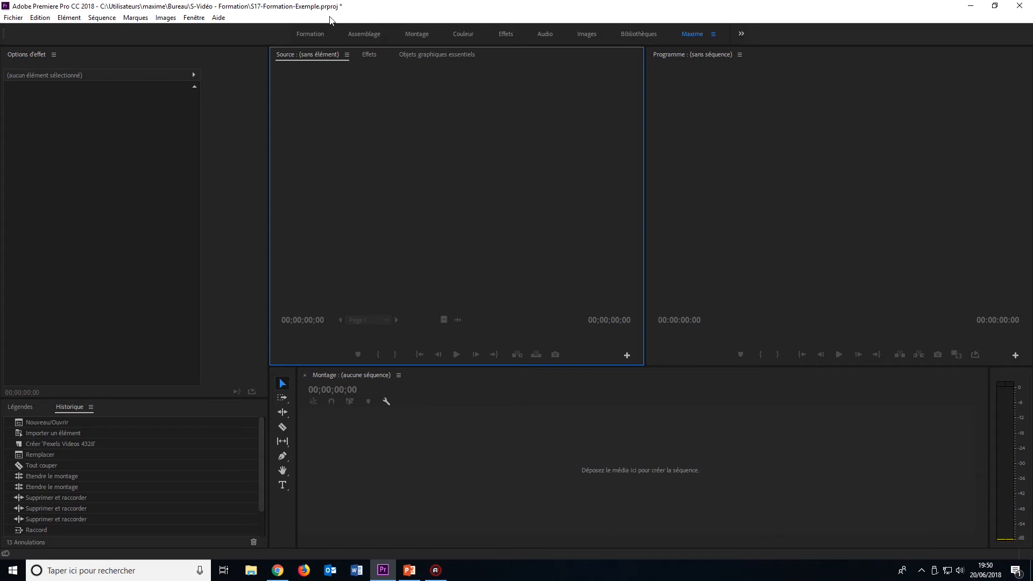
- Open the dialog for saving the layout as a new workspace, cancel it, and check the overflow list of workspaces
click(195, 18)
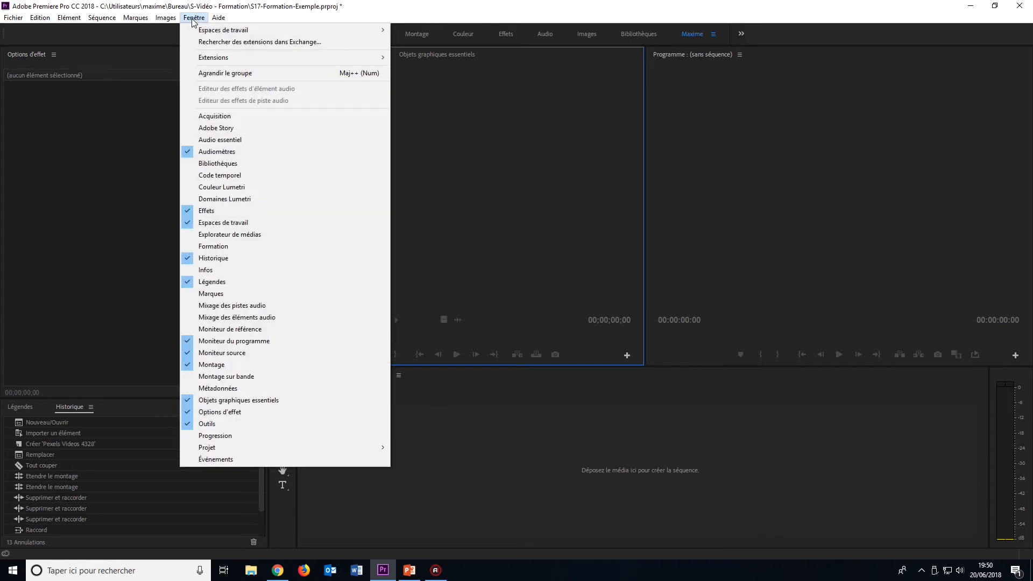
mouse_move(196, 32)
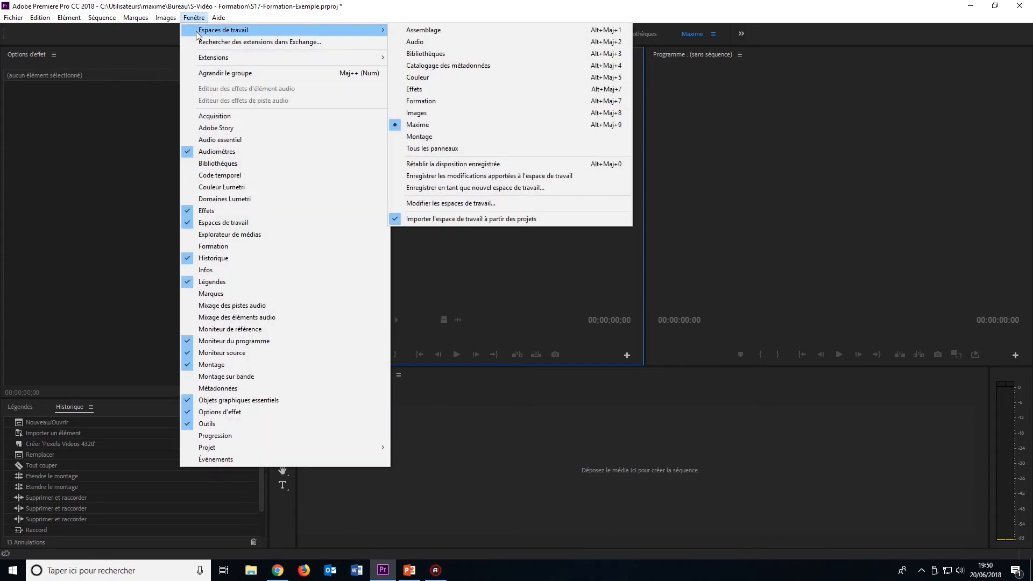
click(525, 189)
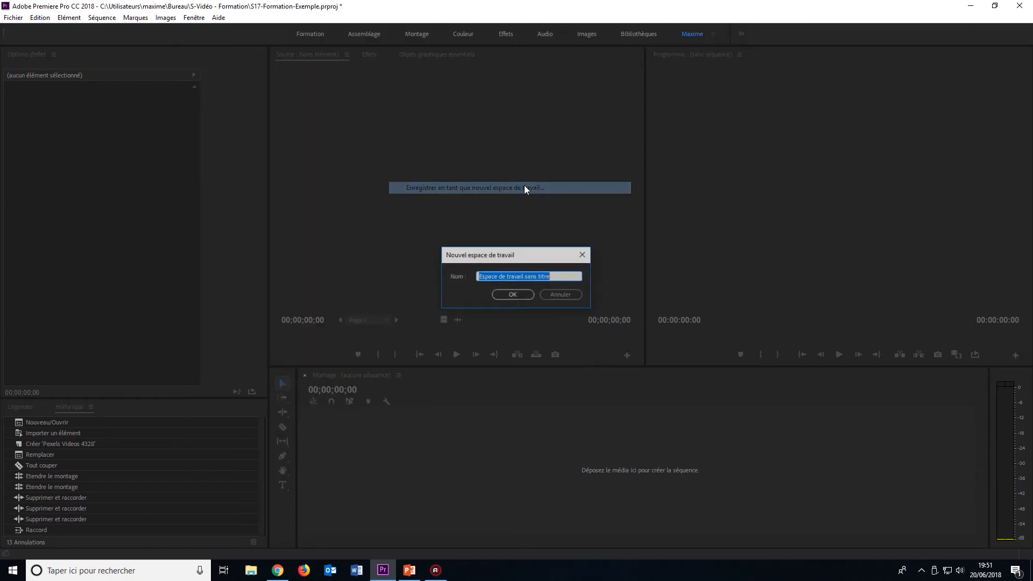
click(569, 298)
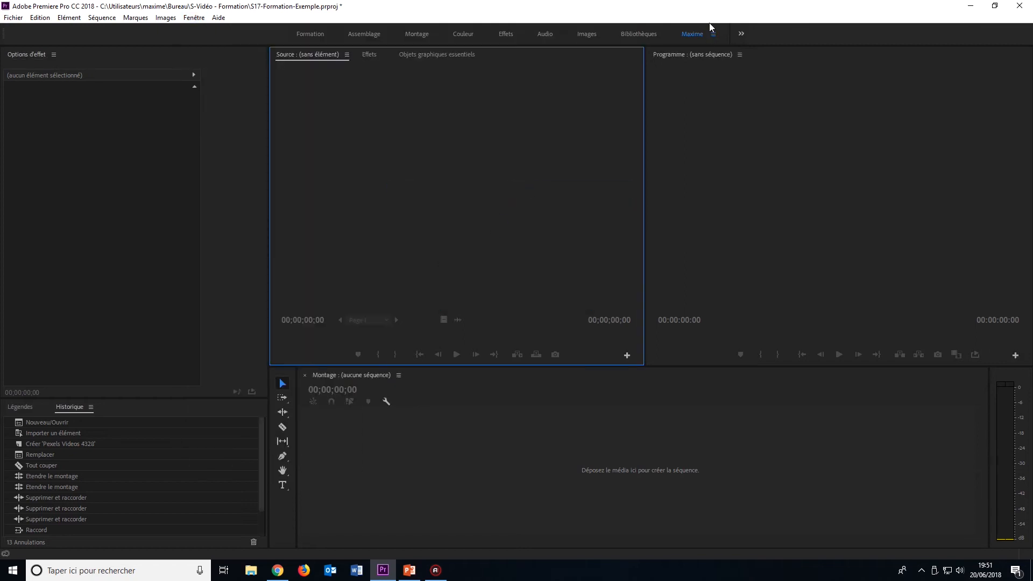
click(741, 35)
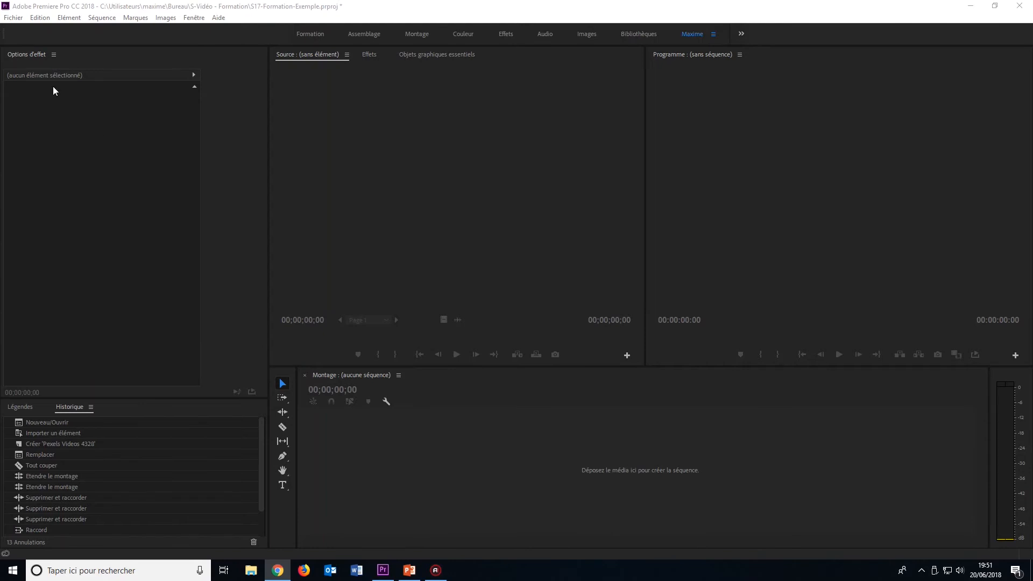
- Open the keyboard shortcuts editor and examine the commands combined with Ctrl and those assigned to the T key
click(37, 18)
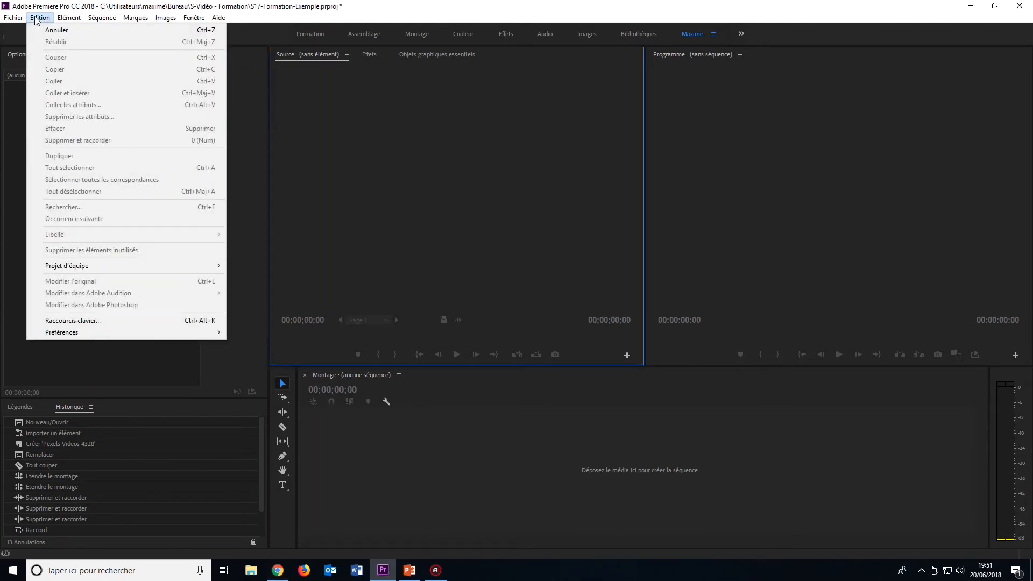
click(53, 319)
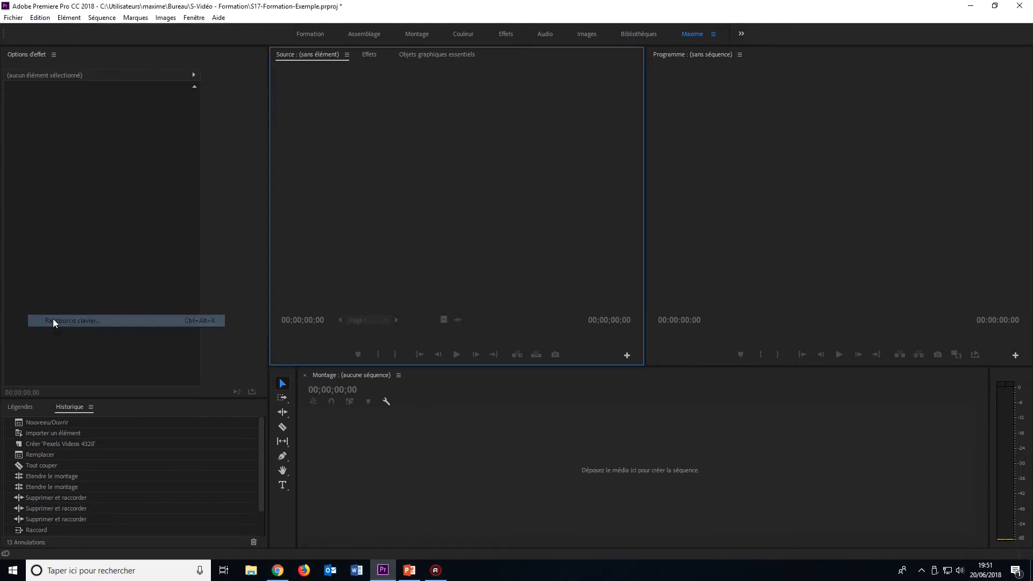
drag(223, 69, 238, 52)
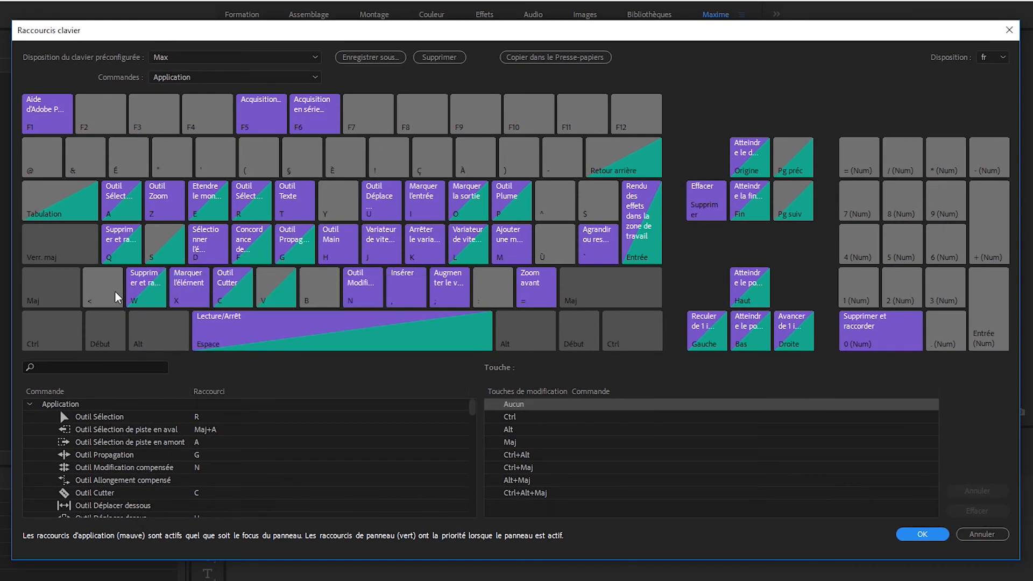
click(72, 342)
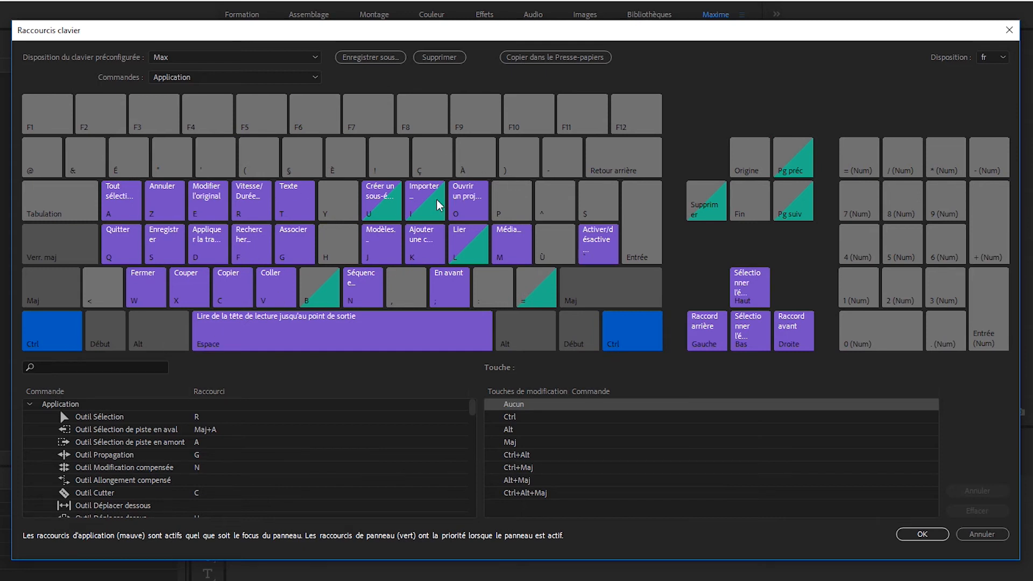
click(52, 331)
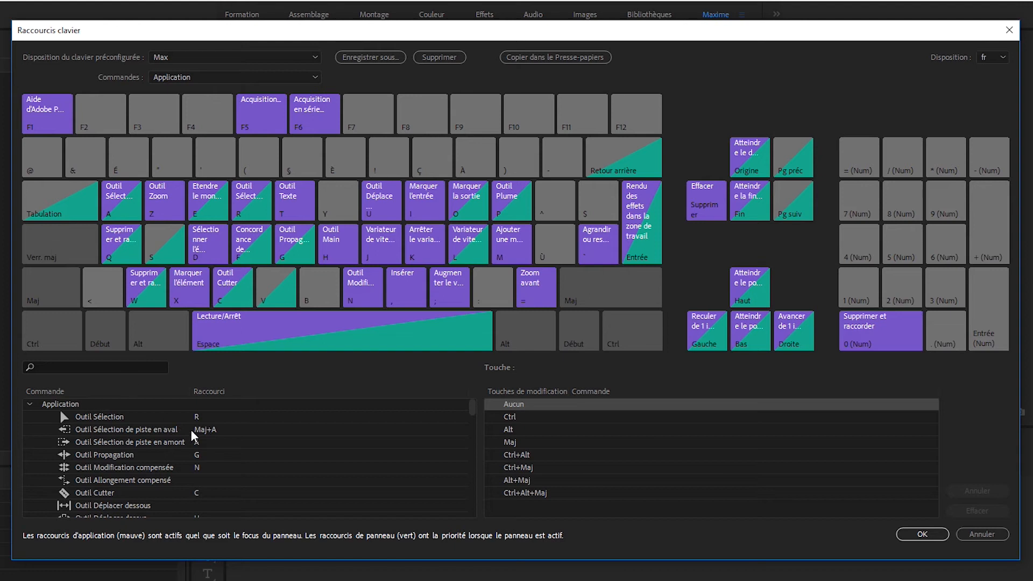
click(291, 206)
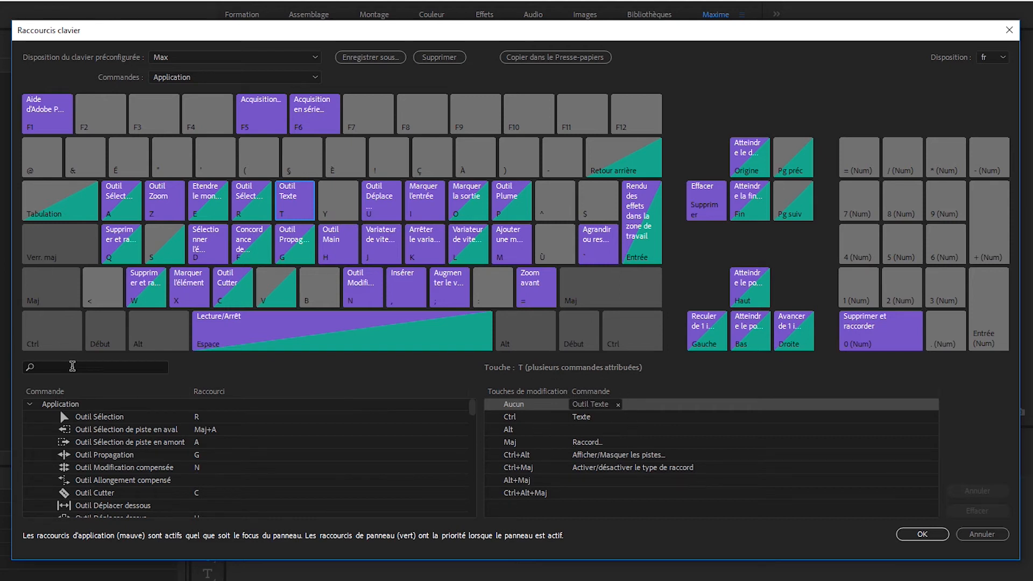
- Find the Couper command, add Ctrl+1 (Num) as an extra shortcut, and remove that extra shortcut
click(72, 366)
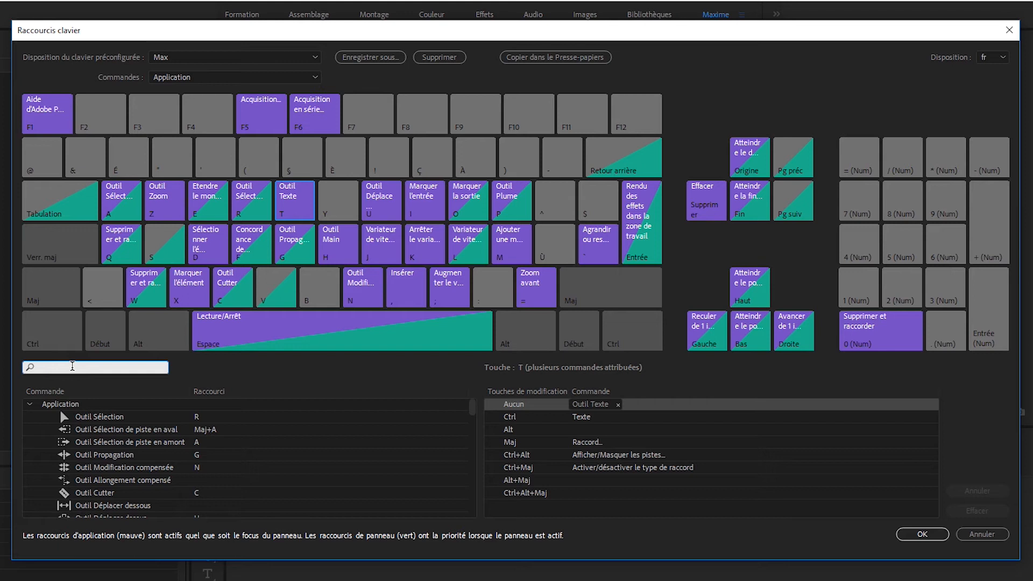
text(couper)
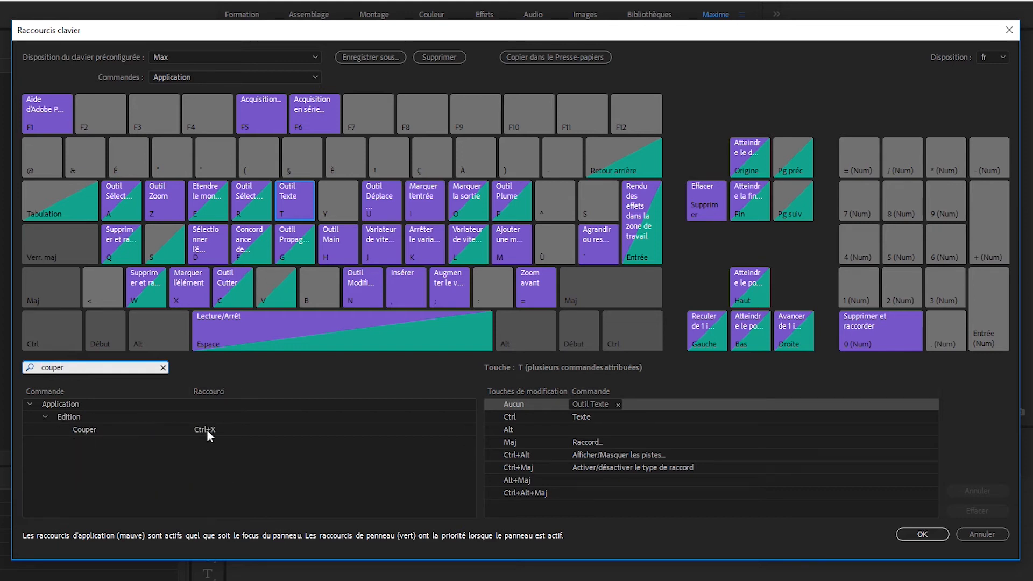
click(119, 434)
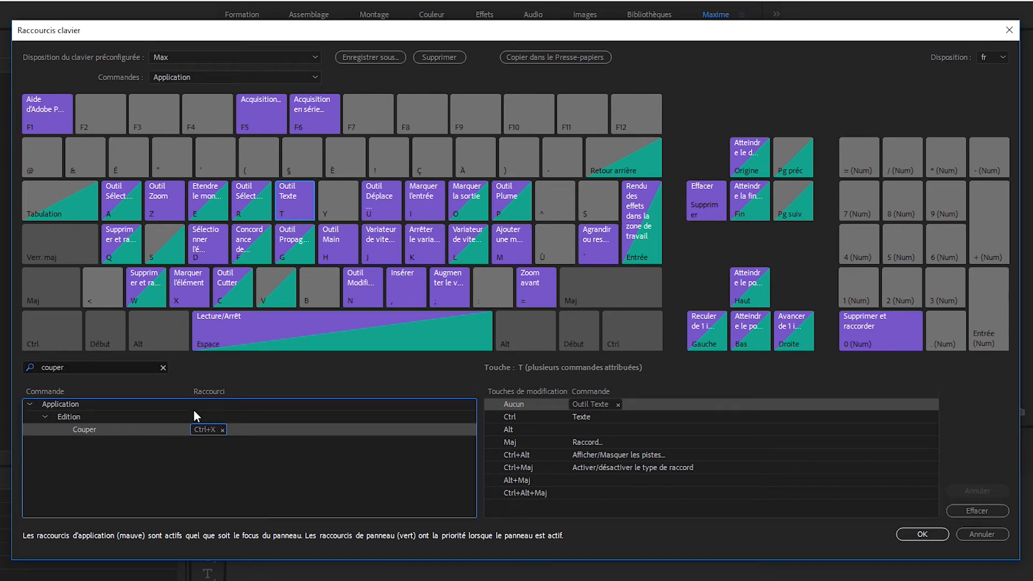
click(236, 429)
key(ctrl)
key(ctrl+KP_1)
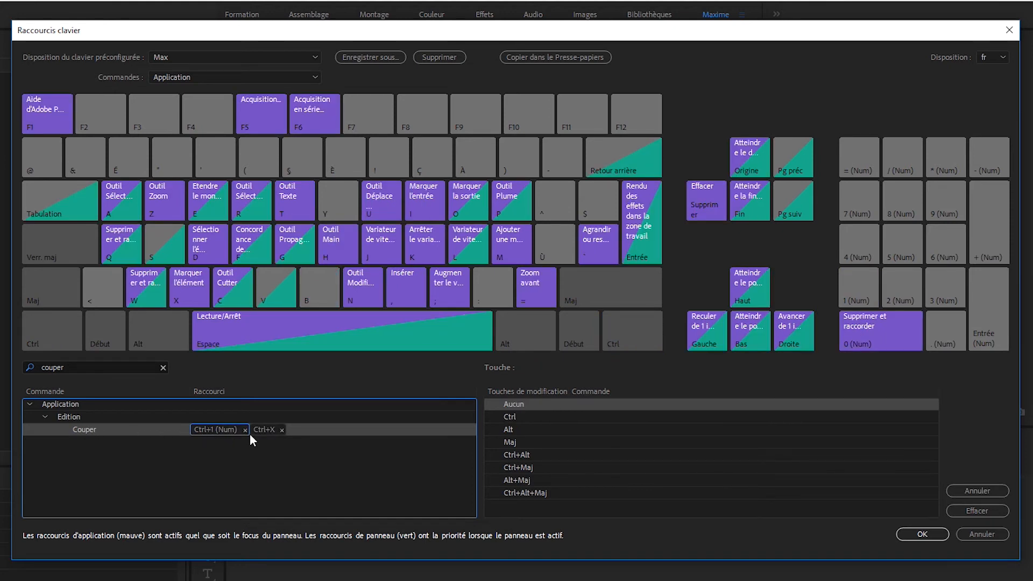
click(245, 430)
click(206, 448)
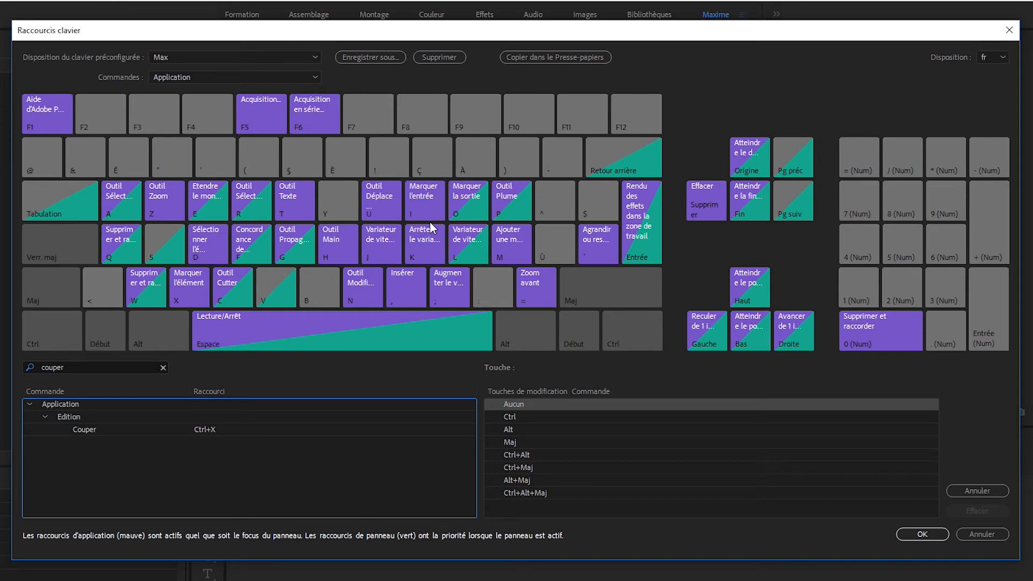
- View the option for saving the keyboard layout, search the commands for variateur and agrand, and accept the shortcuts editor
click(392, 56)
click(628, 308)
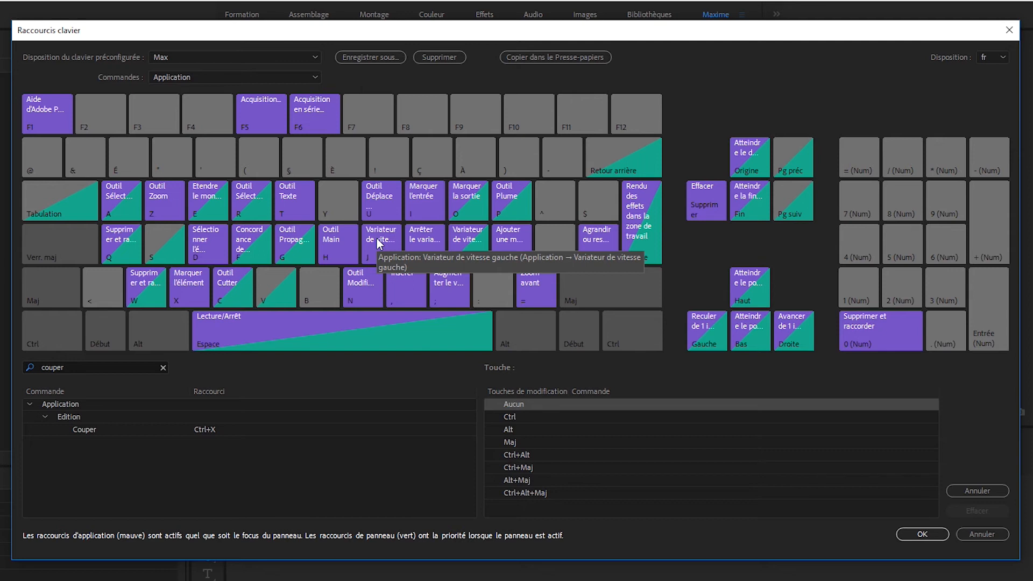
double_click(81, 367)
text(variateur)
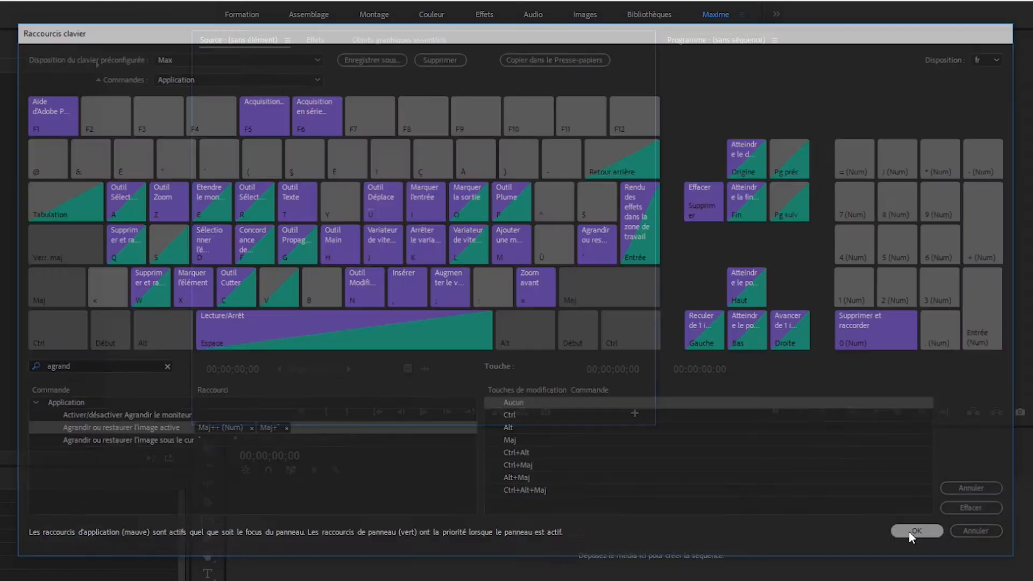
click(907, 531)
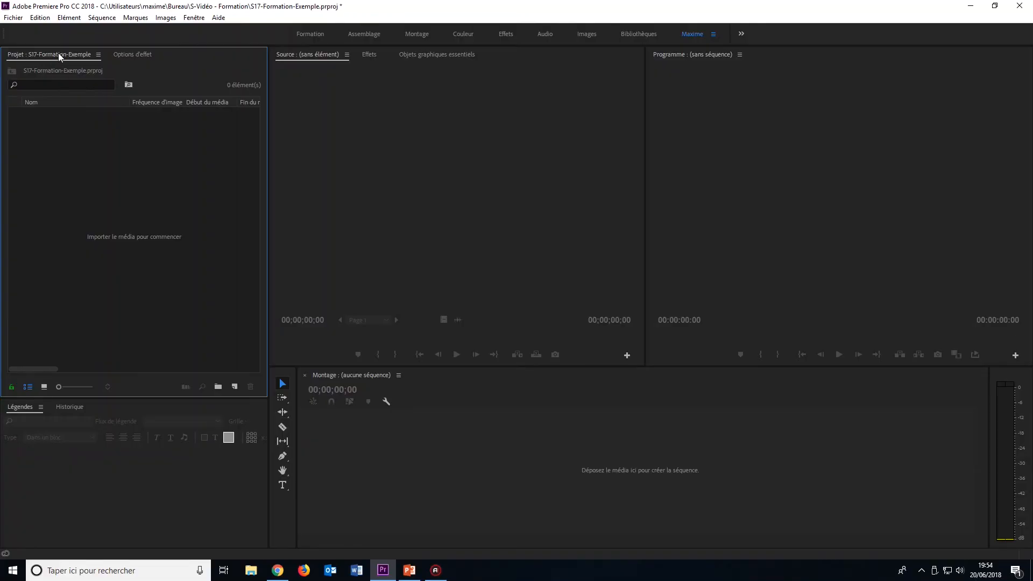
- Check the Projet entry in the list of available windows and return to the project panel
click(194, 18)
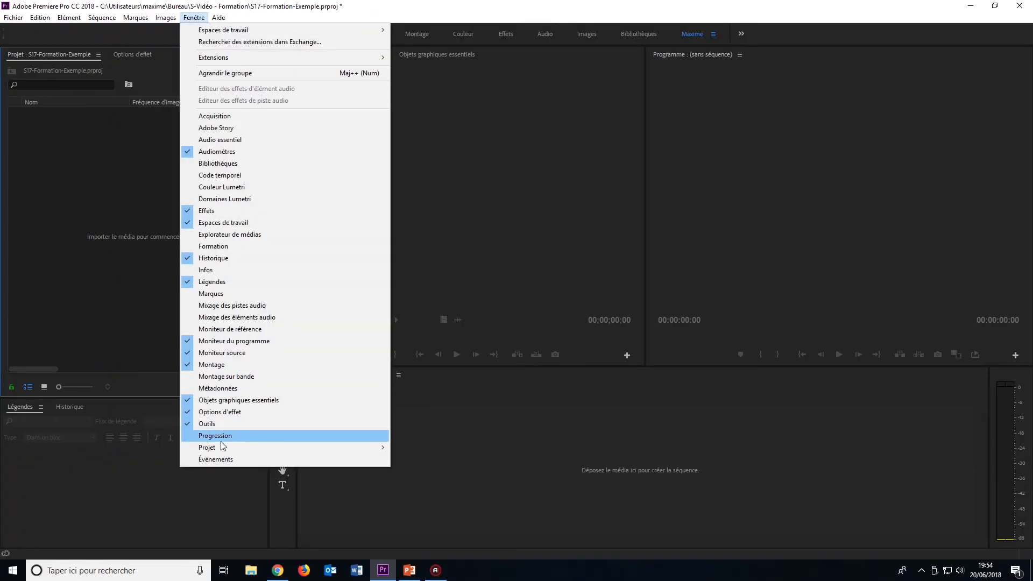
mouse_move(219, 449)
click(89, 174)
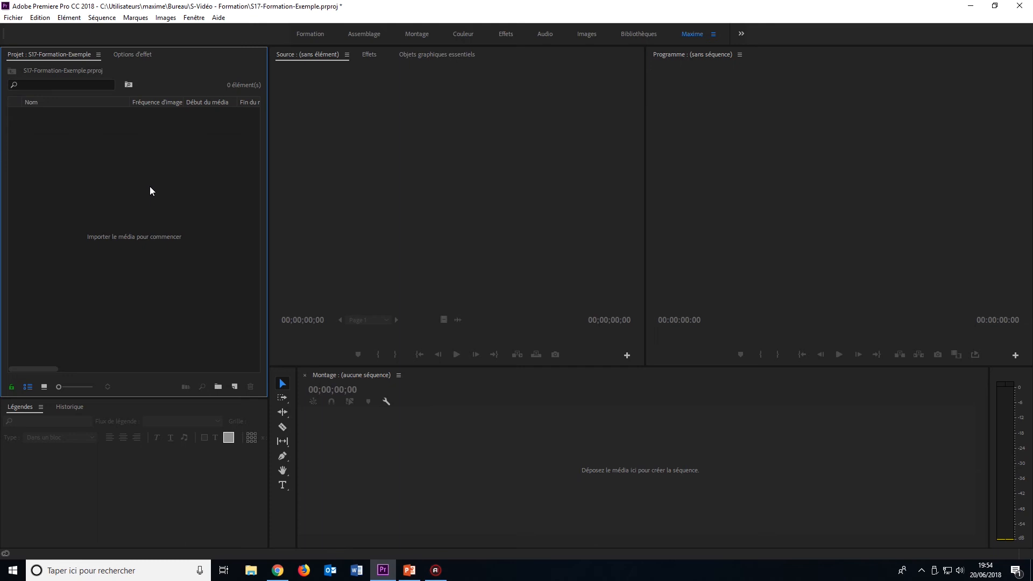
- Import the folders 00-Rushs, 10-Audio and 50-Vidéos from S-Vidéo - Copie into the project, and dismiss the import report
double_click(110, 185)
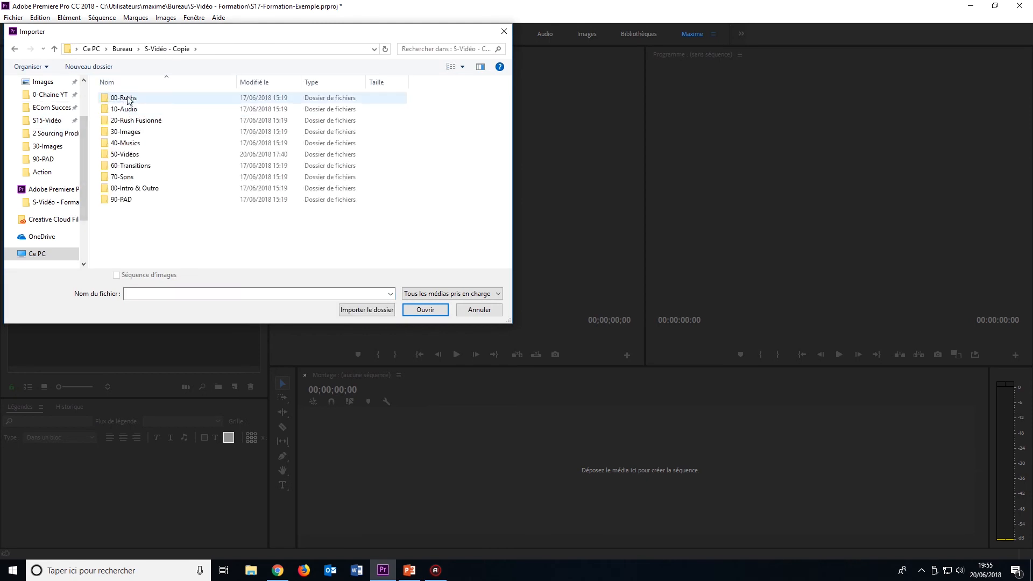
drag(130, 222, 102, 105)
click(161, 214)
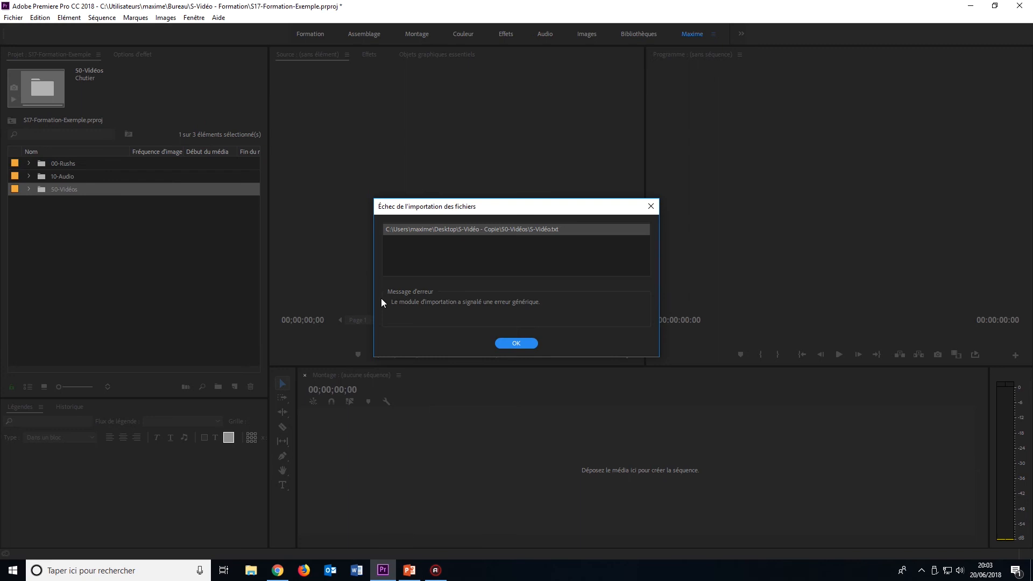
click(524, 343)
- Open Summer 2.mp4 from the 50-Vidéos bin in the Source monitor, and check that monitor's entry in the list of windows
click(28, 189)
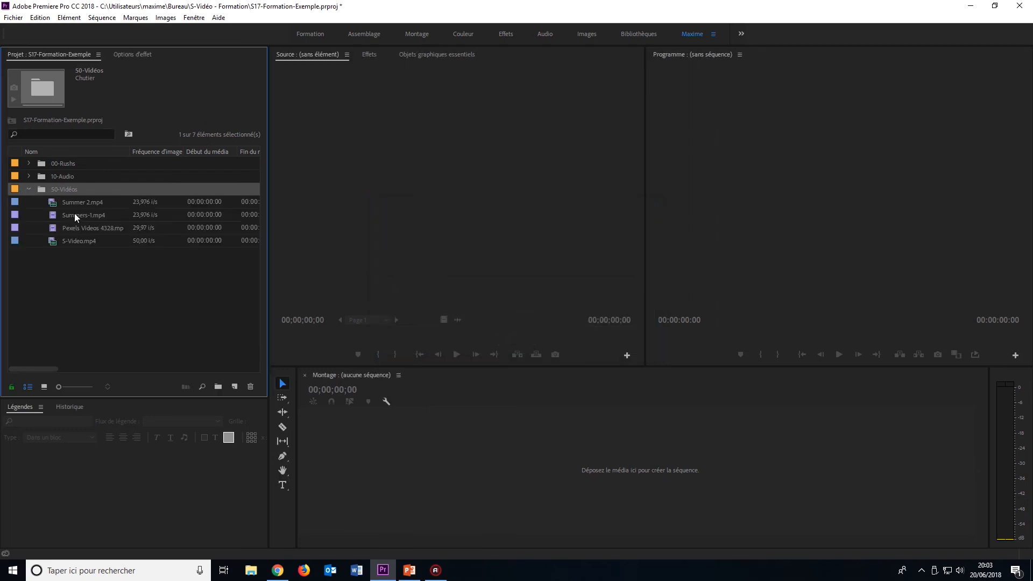
double_click(84, 201)
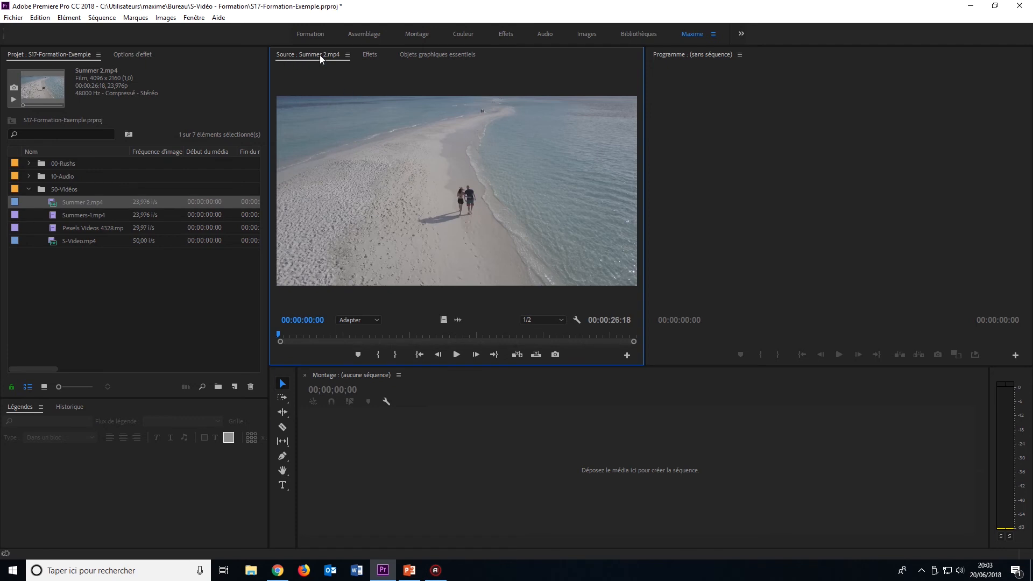
click(192, 17)
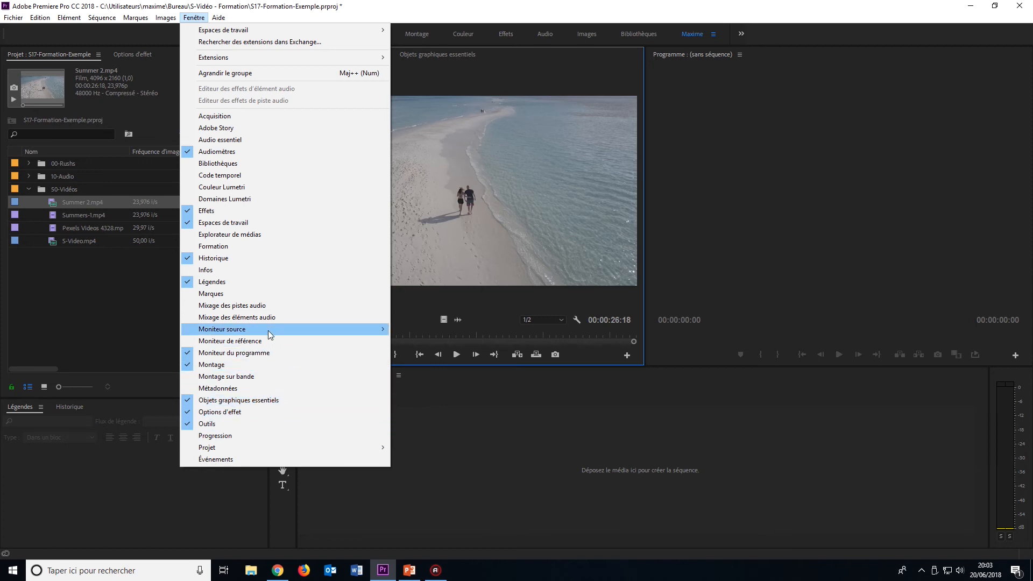
mouse_move(268, 331)
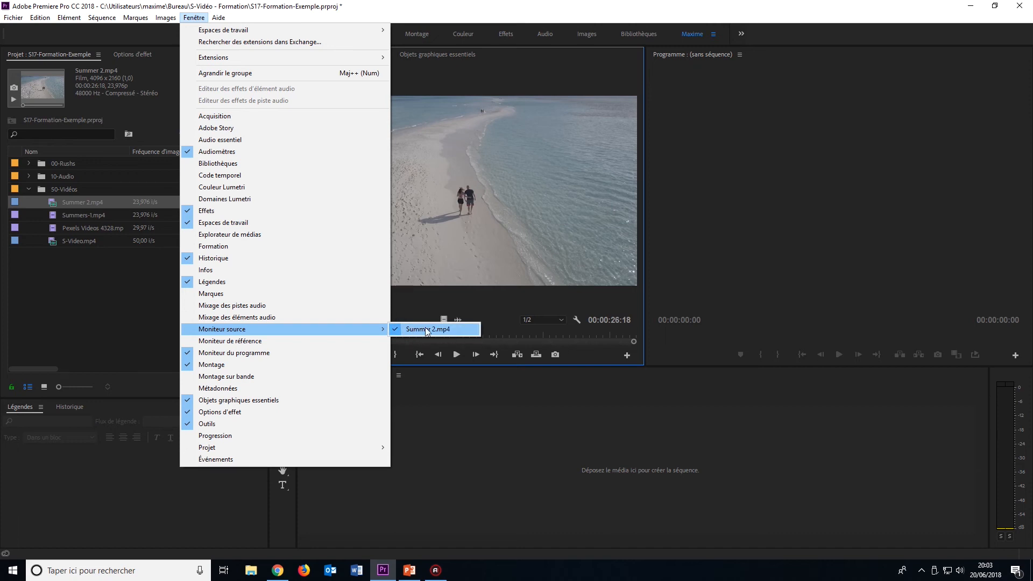
click(424, 301)
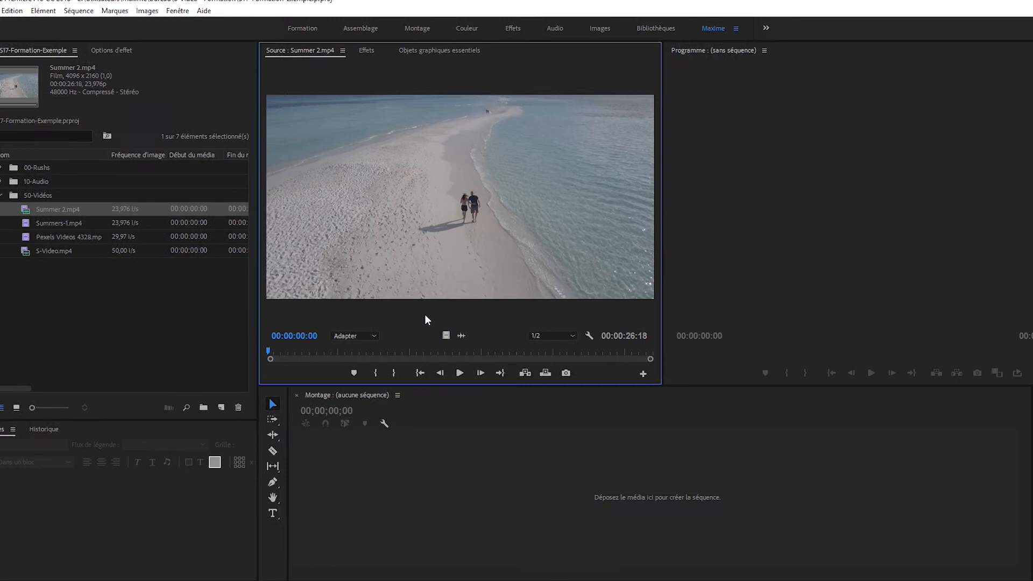
- Set the Source monitor's playback resolution to 1/16 and scrub the beginning of Summer 2.mp4
drag(206, 477, 182, 494)
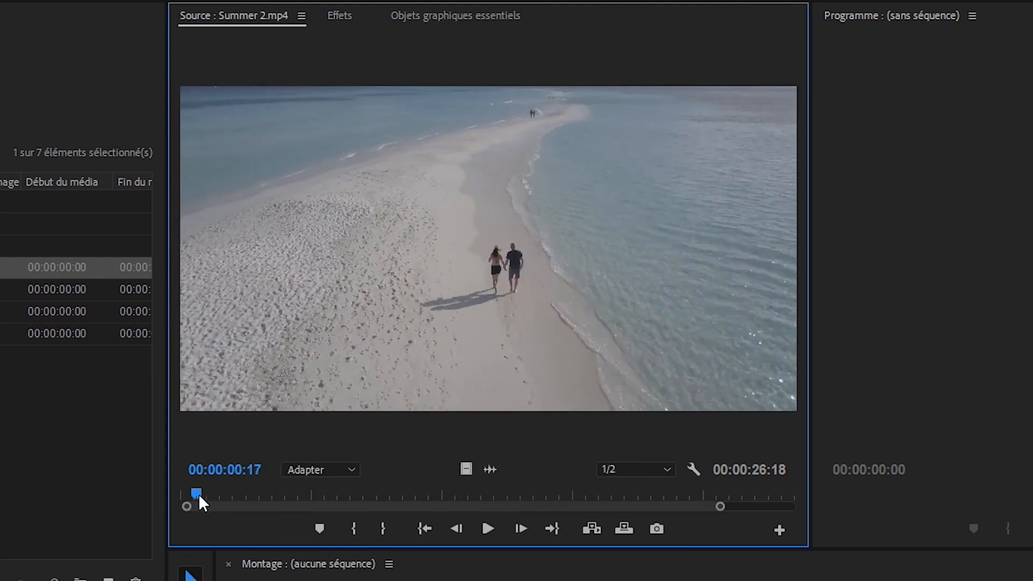
click(627, 469)
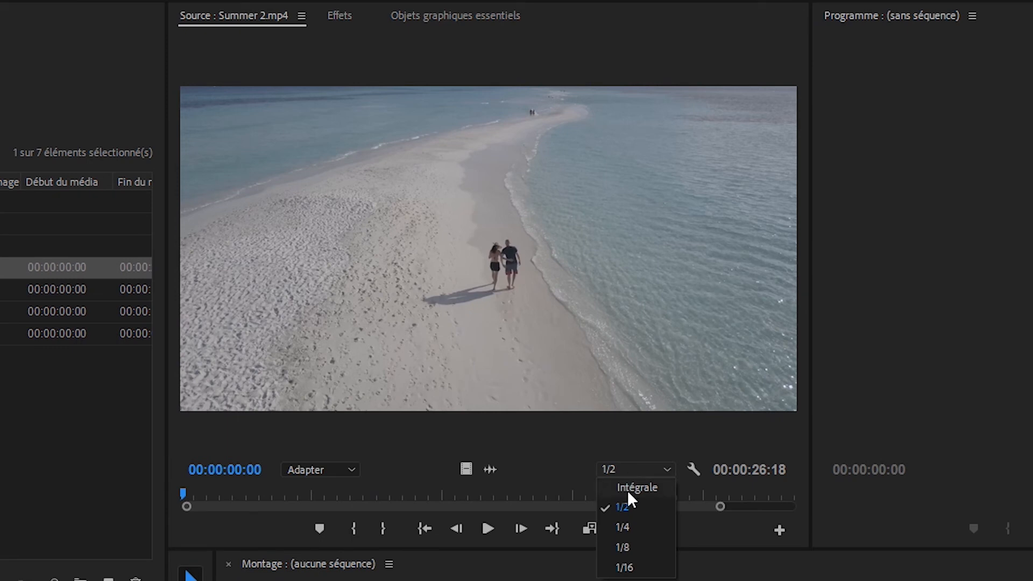
key(ctrl+s)
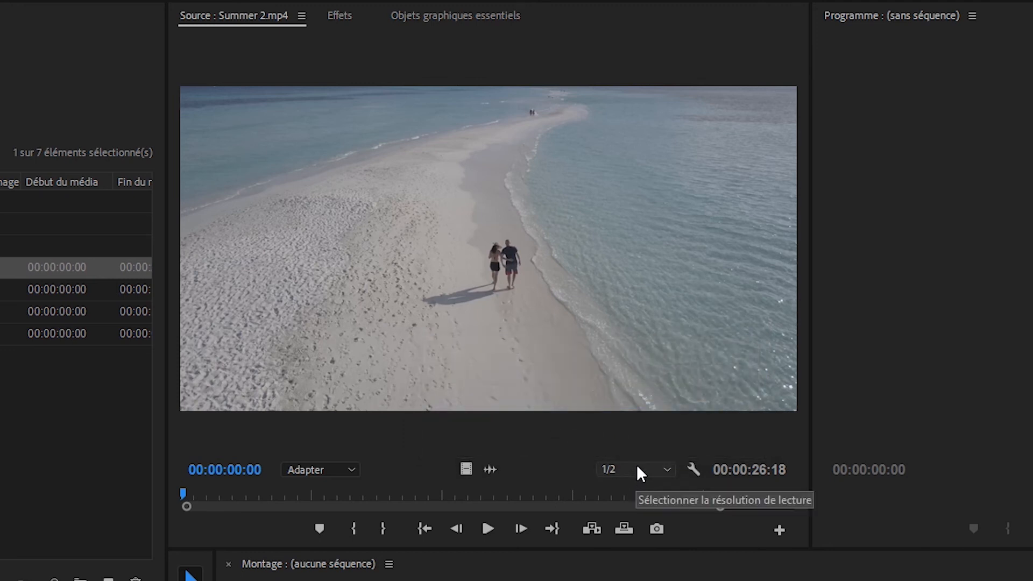
click(636, 471)
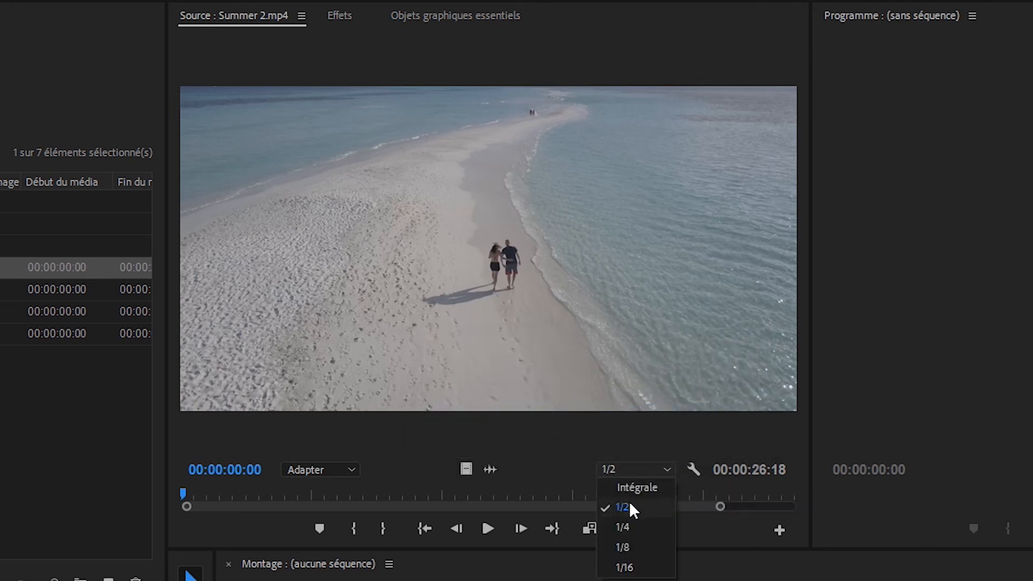
click(625, 569)
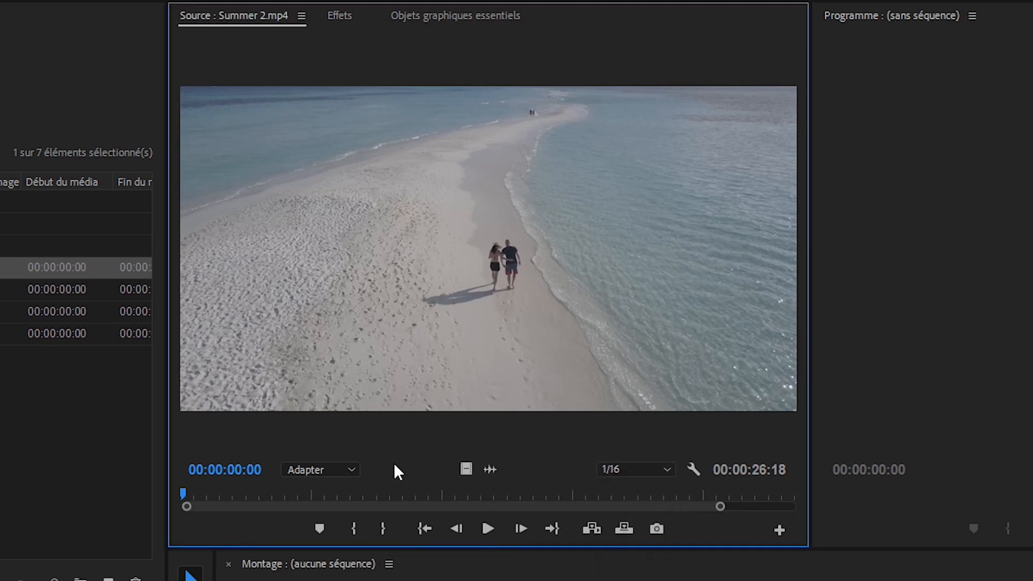
mouse_move(188, 494)
mouse_down()
mouse_move(476, 493)
mouse_move(334, 508)
mouse_move(183, 499)
mouse_up()
- Set the Source monitor's playback resolution to 1/8 and scrub the clip's opening frames
click(618, 469)
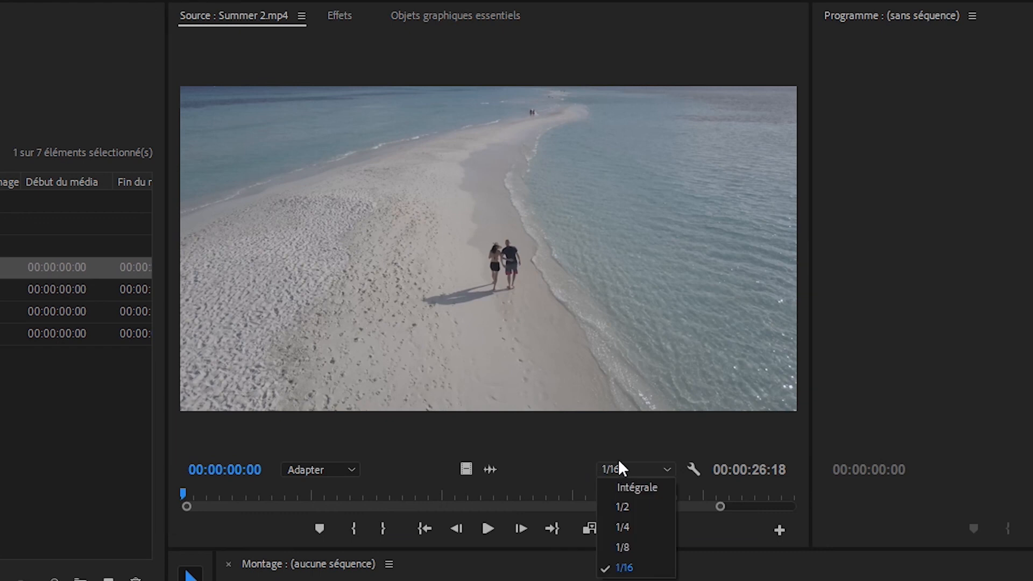
click(624, 547)
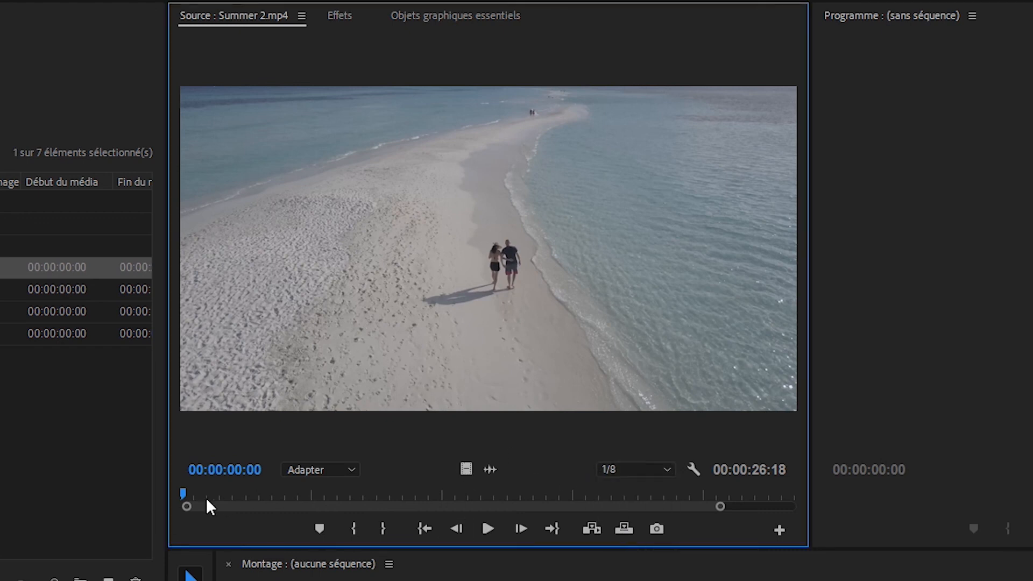
drag(180, 487, 166, 507)
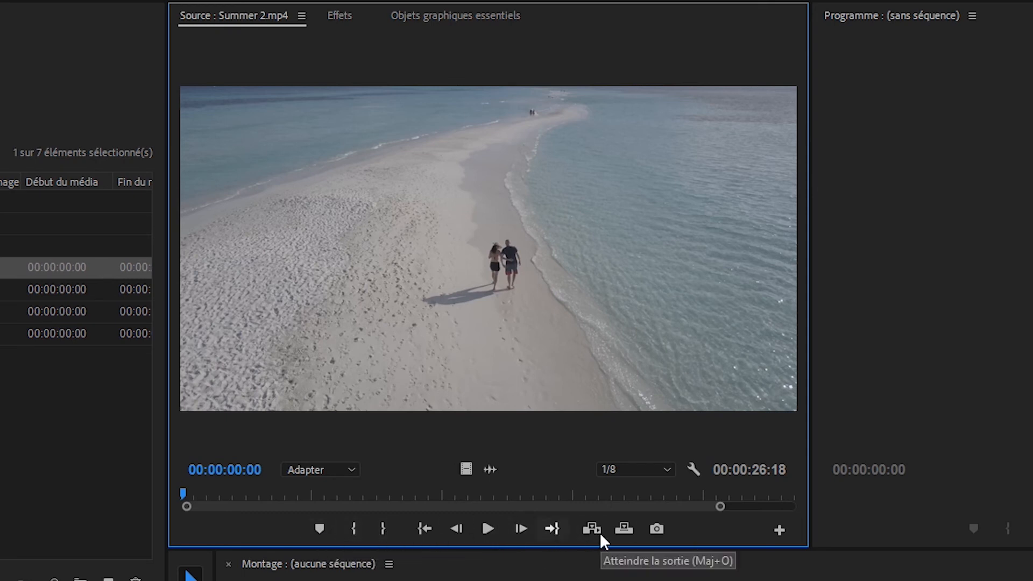
- Add the loop playback and Marges admissibles buttons to the end of the Source monitor's transport controls and accept the layout
click(778, 530)
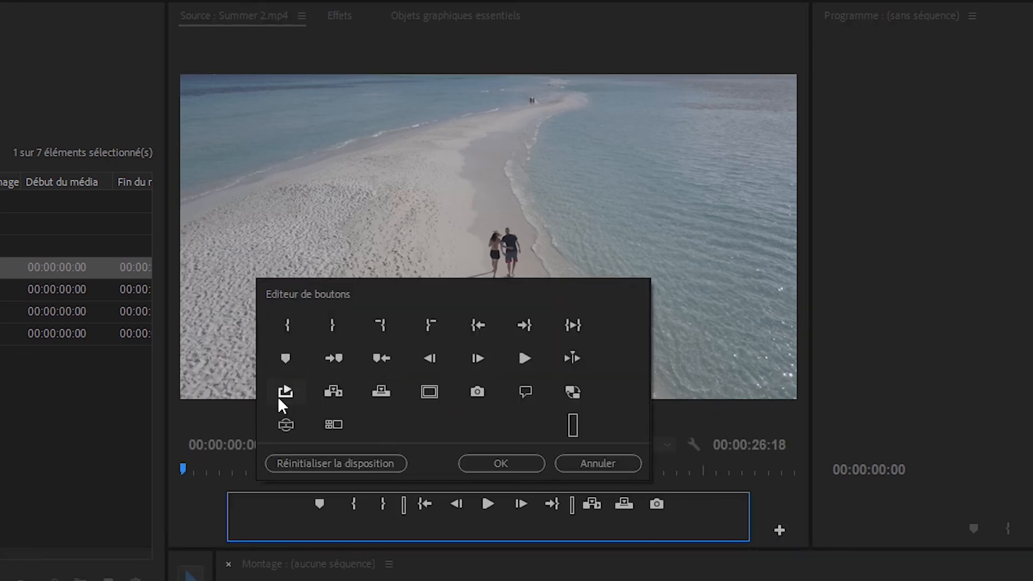
drag(285, 393, 688, 509)
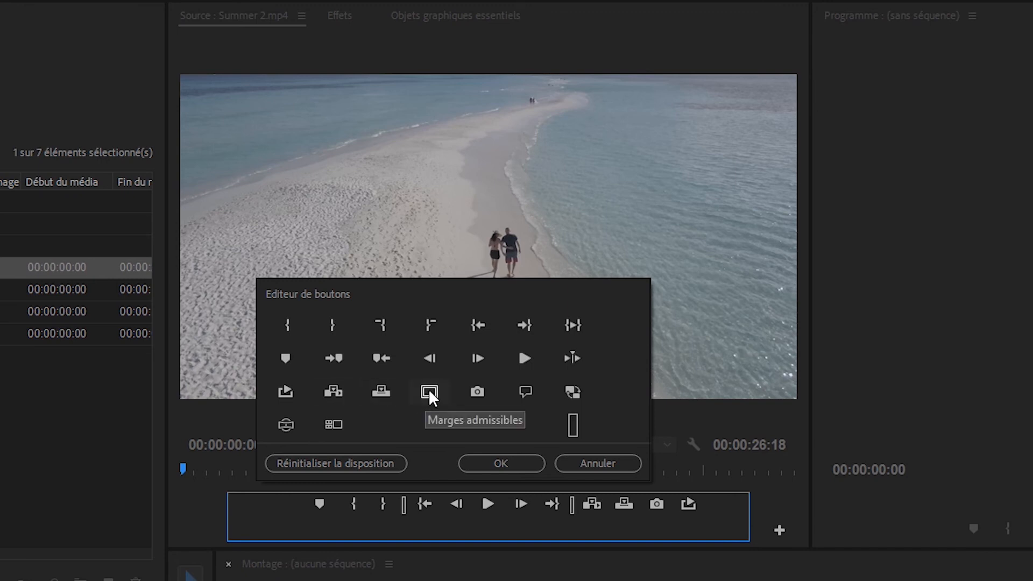
drag(428, 389, 708, 502)
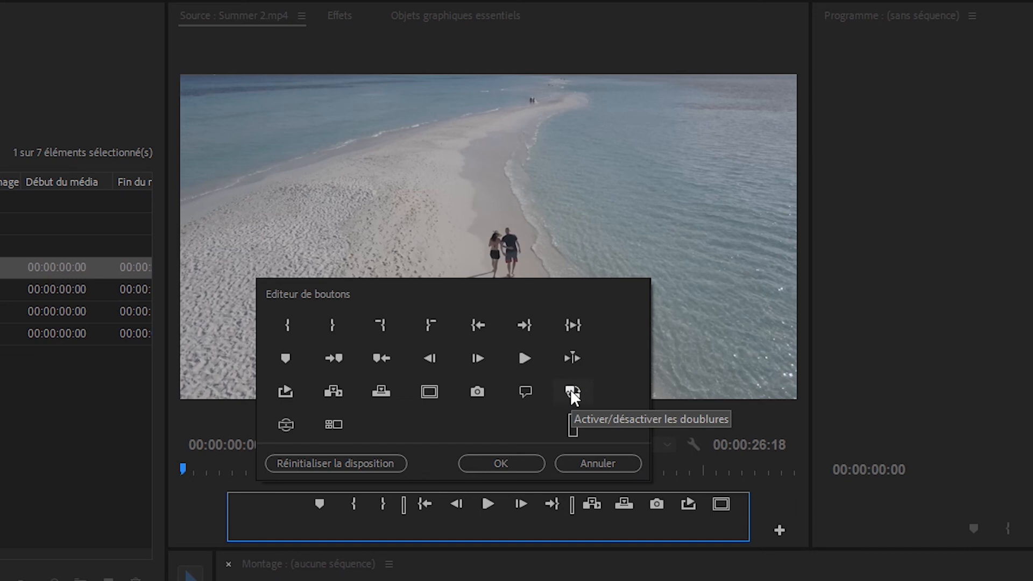
click(492, 463)
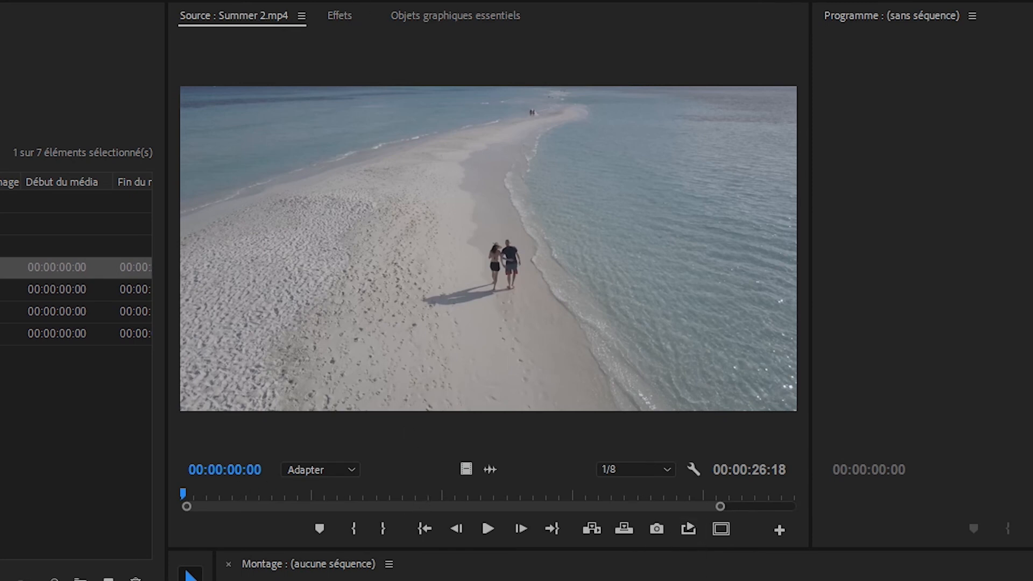
- Shuttle Summer 2.mp4 forward at normal and faster speeds, play it backward, and stop at 00:00:08:00
key(l)
key(l)
key(k)
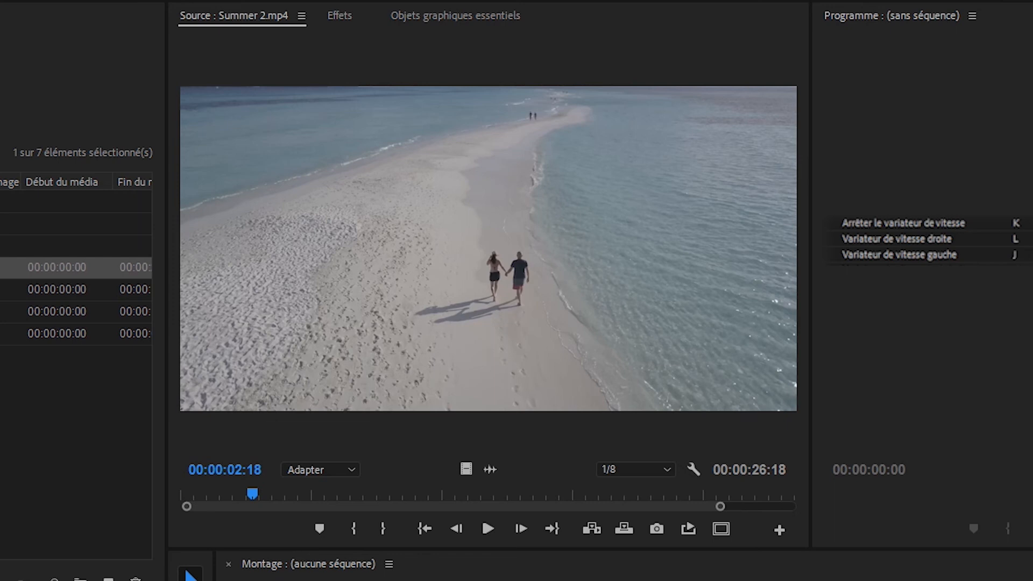
key(l)
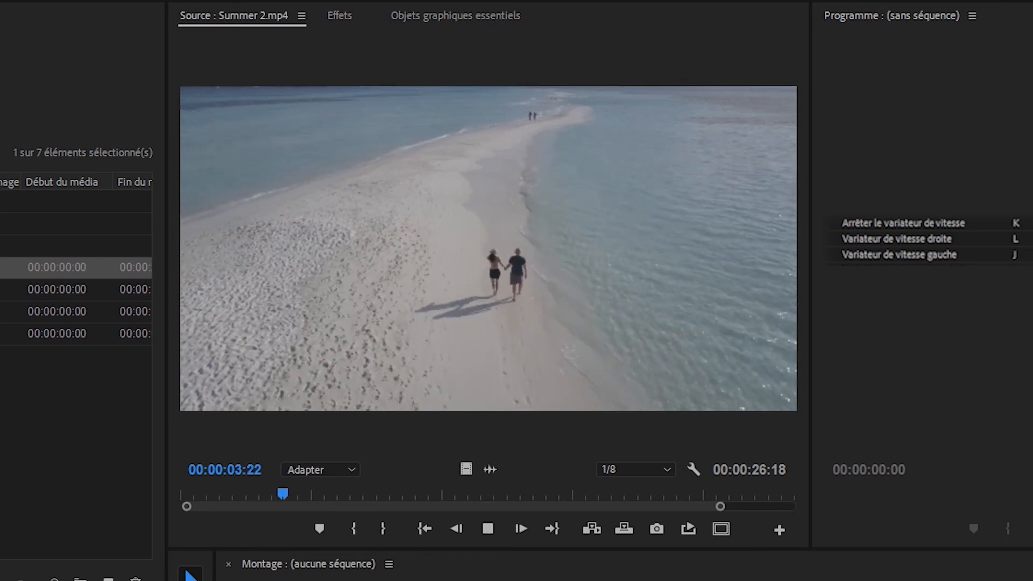
key(l)
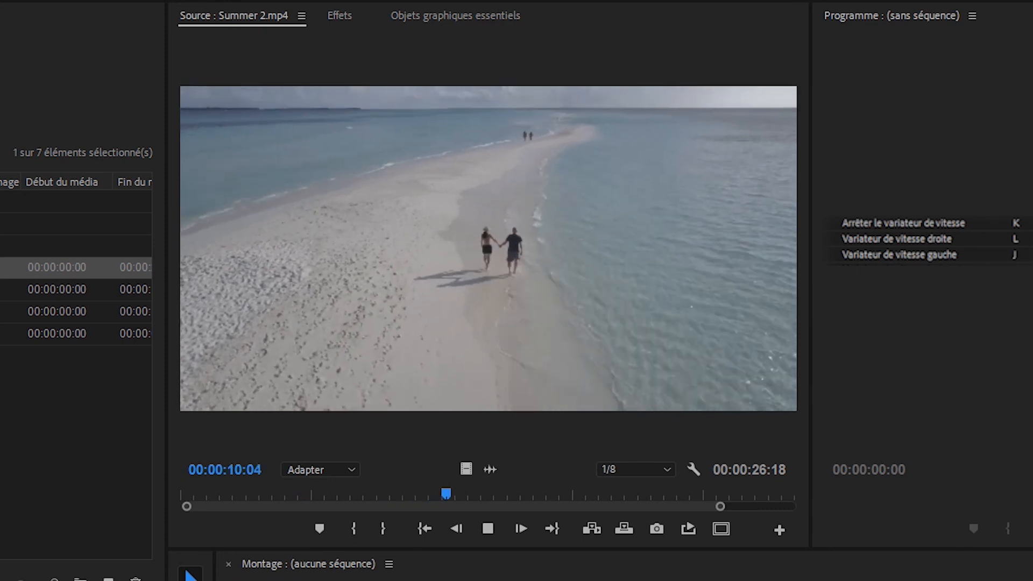
key(l)
key(k)
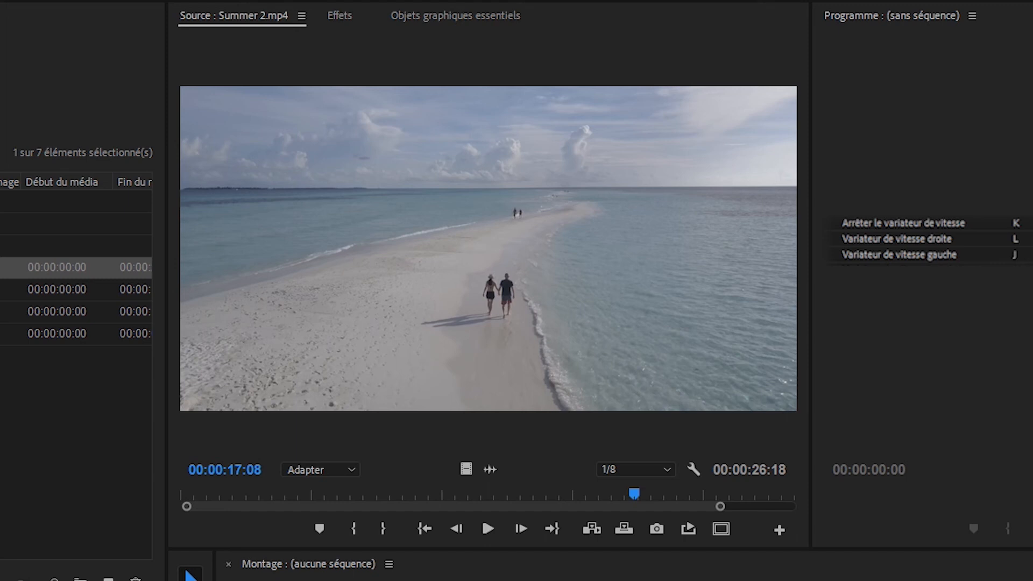
key(l)
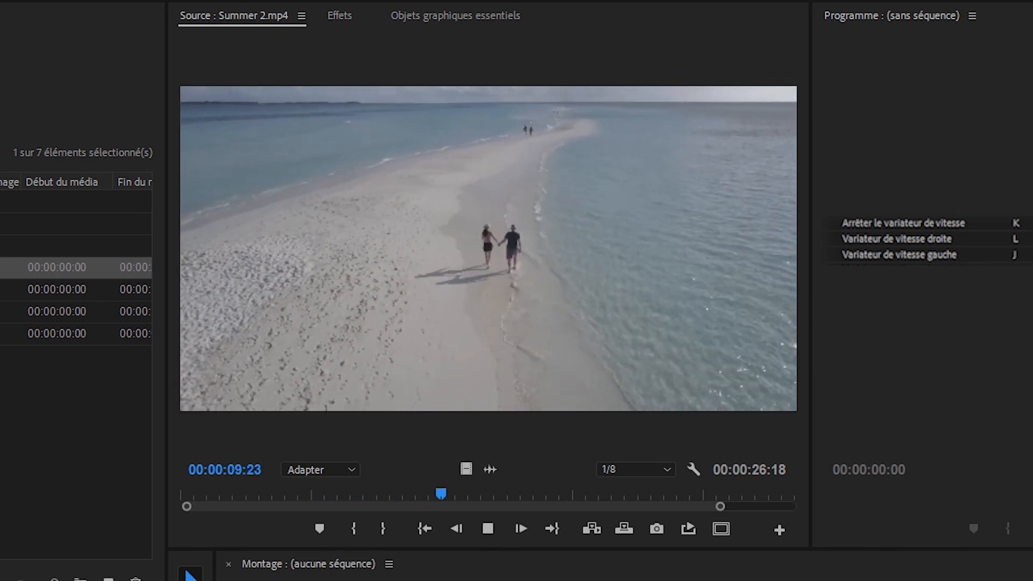
key(k)
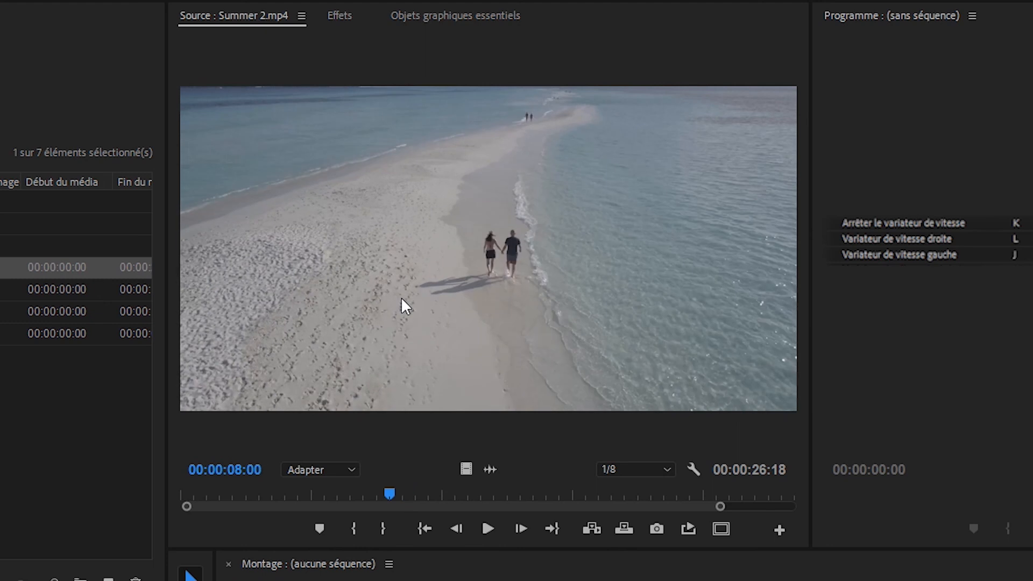
- Save the project and mark the In point of Summer 2.mp4 at 00:00:05:17
drag(391, 492, 330, 497)
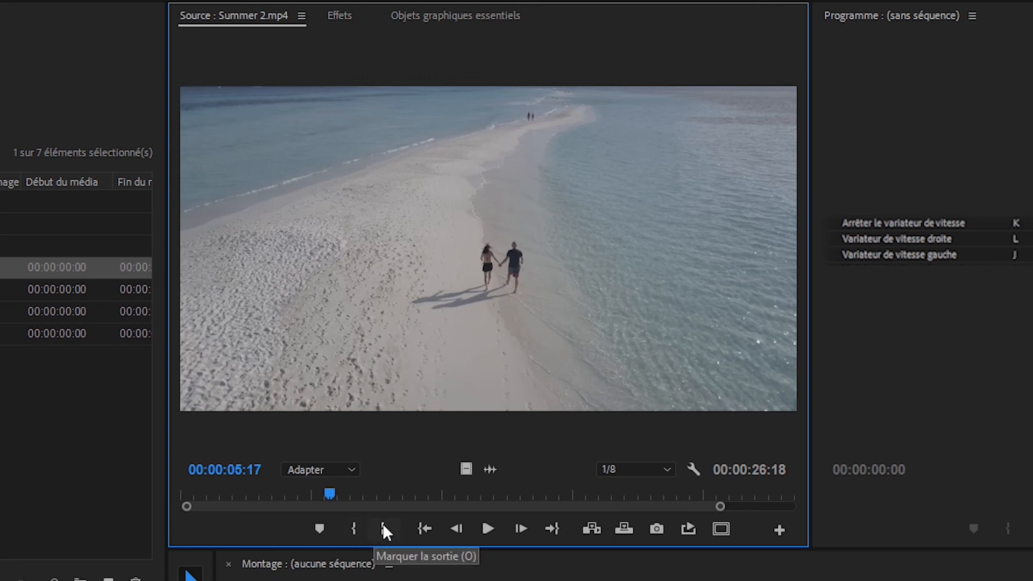
key(ctrl+s)
key(i)
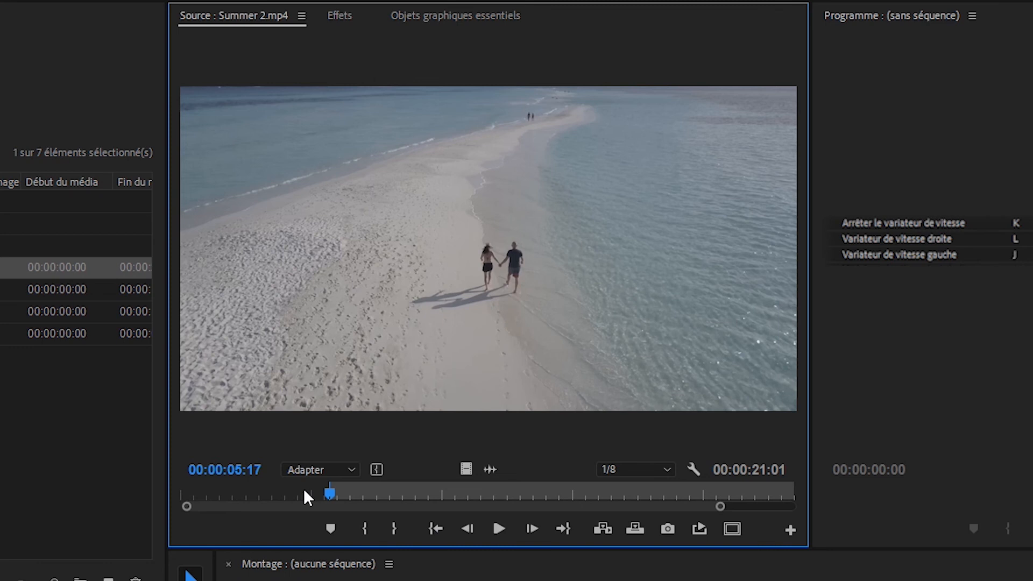
- Shuttle through the full clip to 00:00:13:21 and mark the Out point there
drag(721, 507, 816, 512)
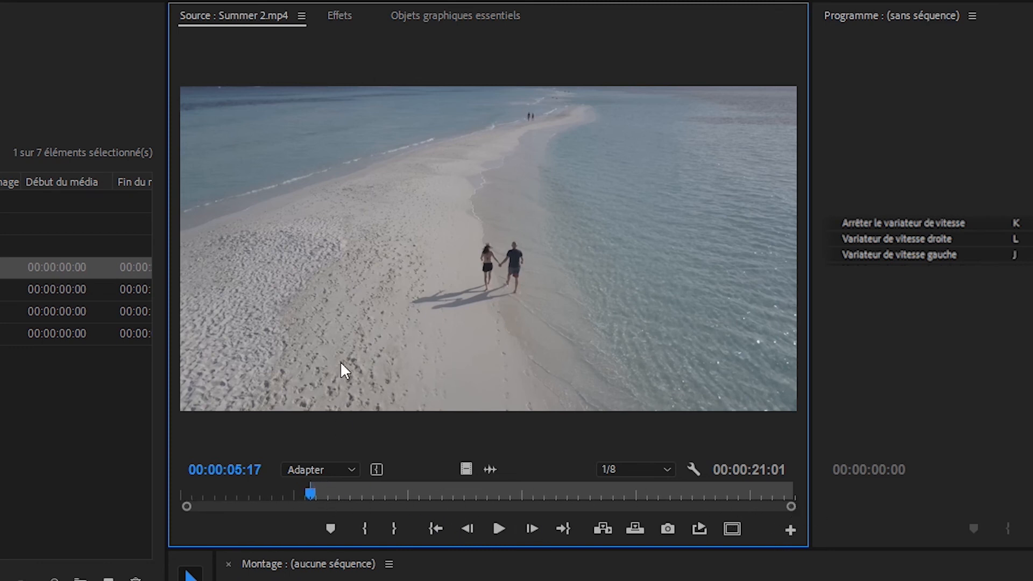
key(l)
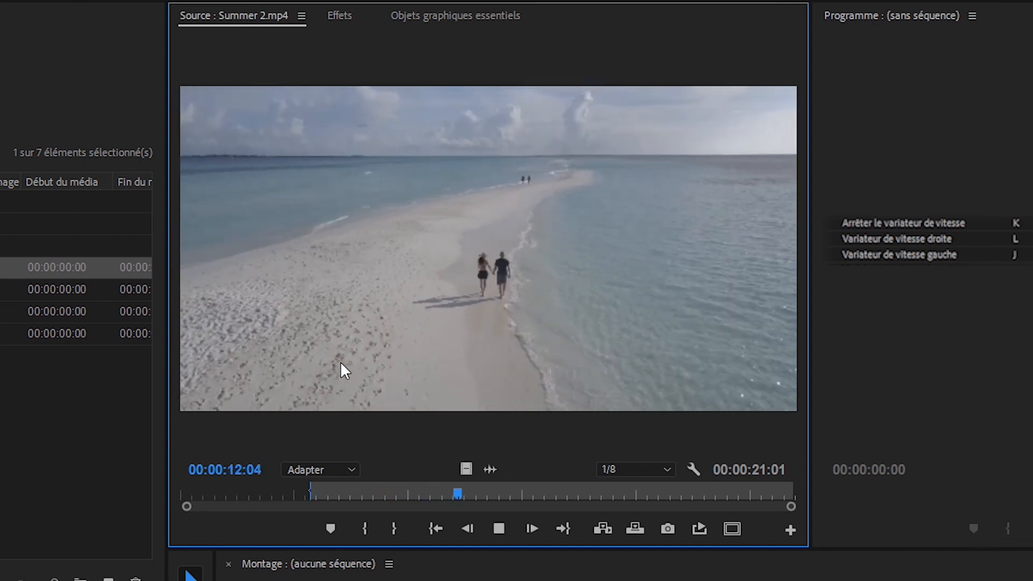
key(k)
key(j)
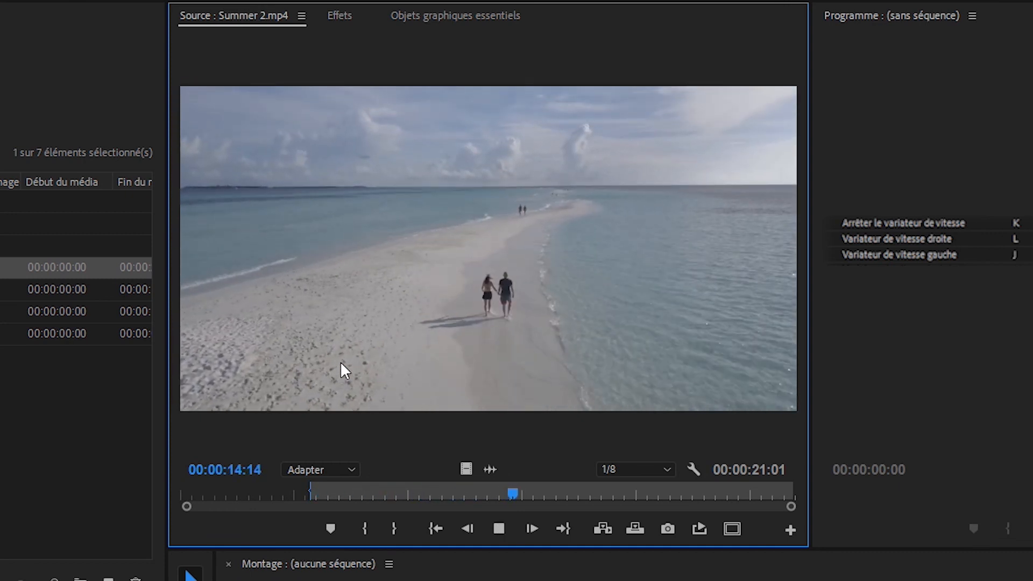
key(k)
key(l)
key(k)
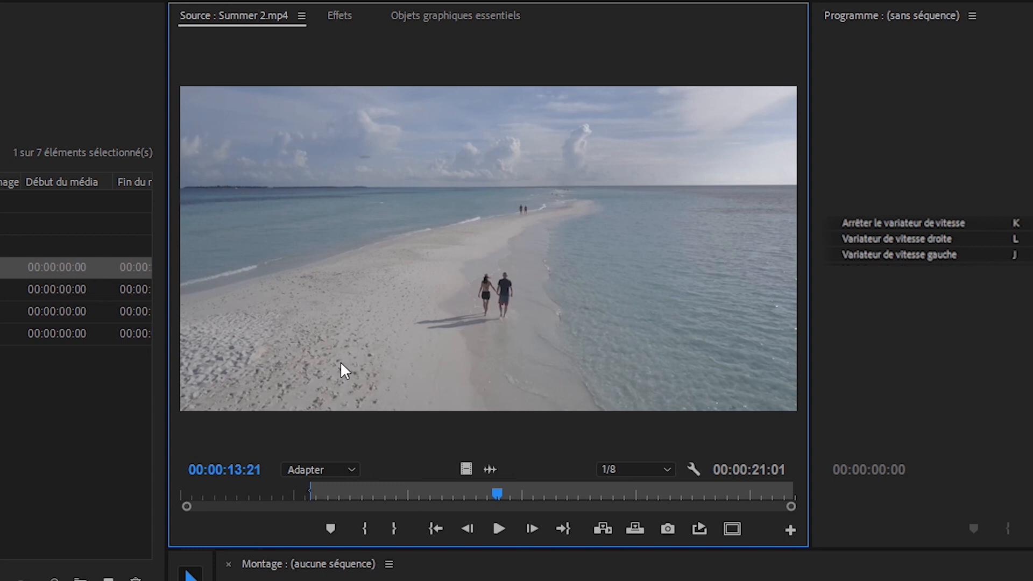
key(o)
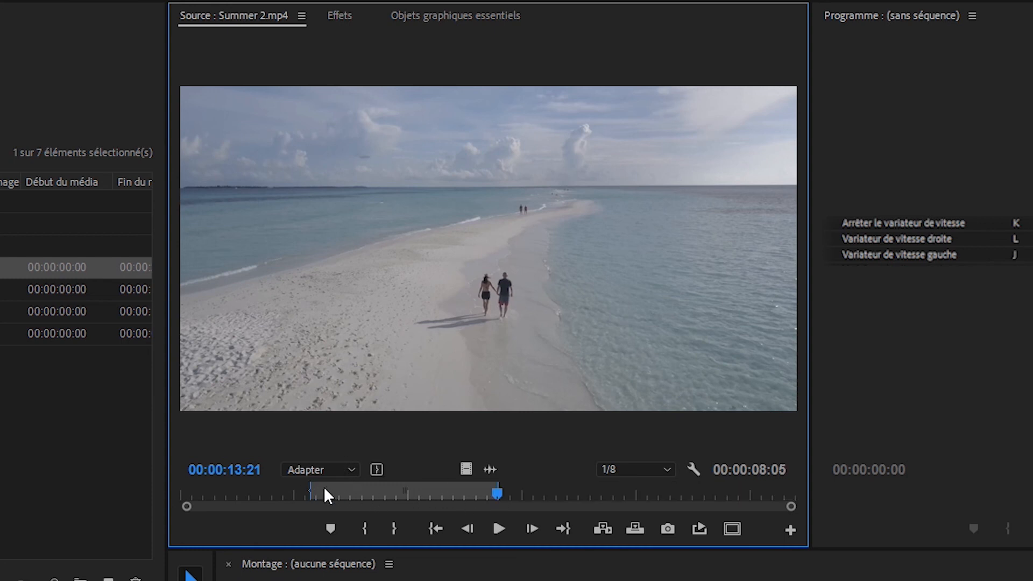
- Widen the marked range at both ends to a duration of 00:00:09:02, and place only its video in the timeline as a new sequence
mouse_move(311, 488)
mouse_down()
mouse_move(295, 488)
mouse_move(304, 490)
mouse_up()
drag(495, 487, 512, 490)
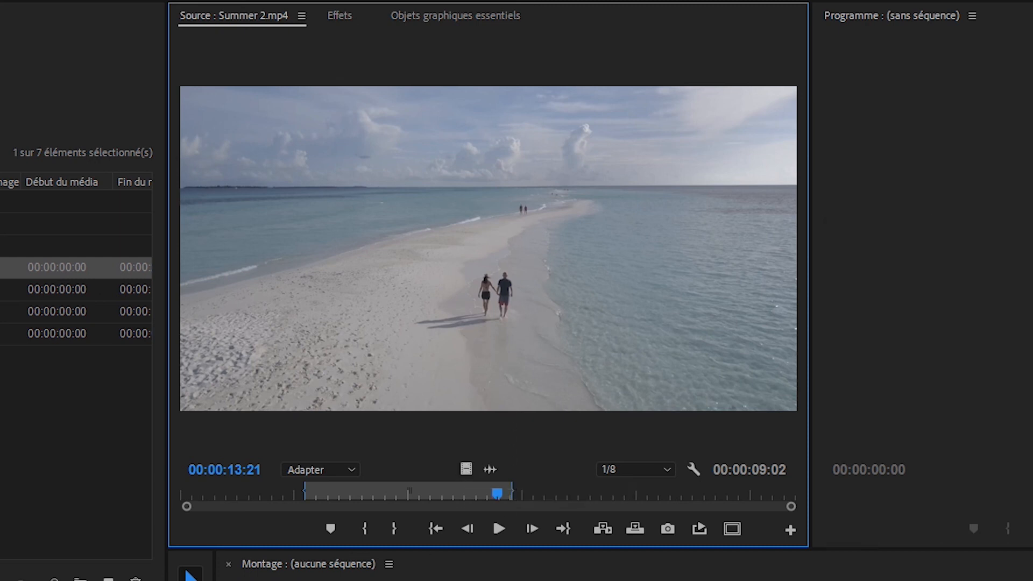
drag(466, 468, 466, 579)
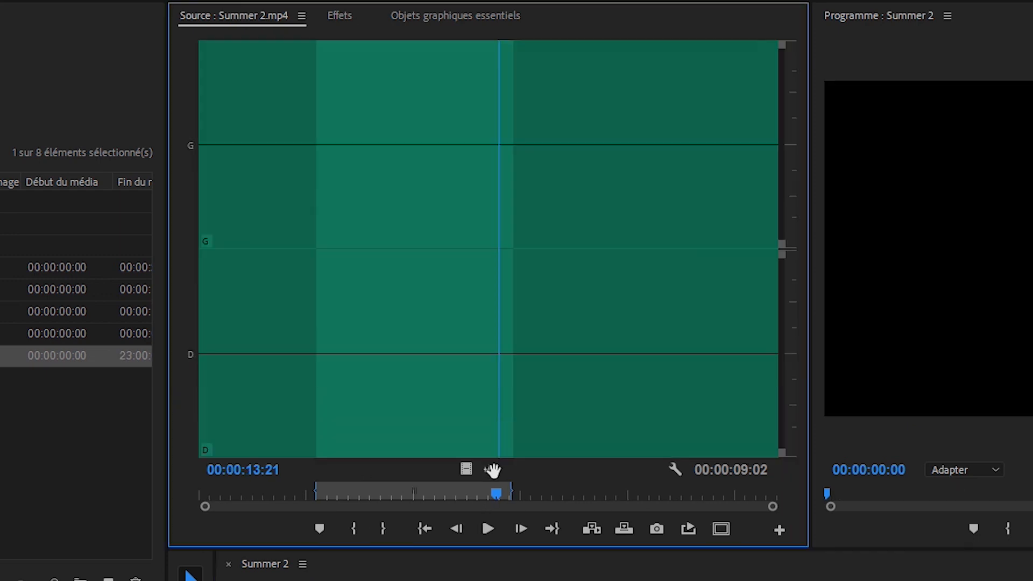
- Compare the clip's audio waveform and video displays in the Source monitor, finishing on the video image
click(489, 469)
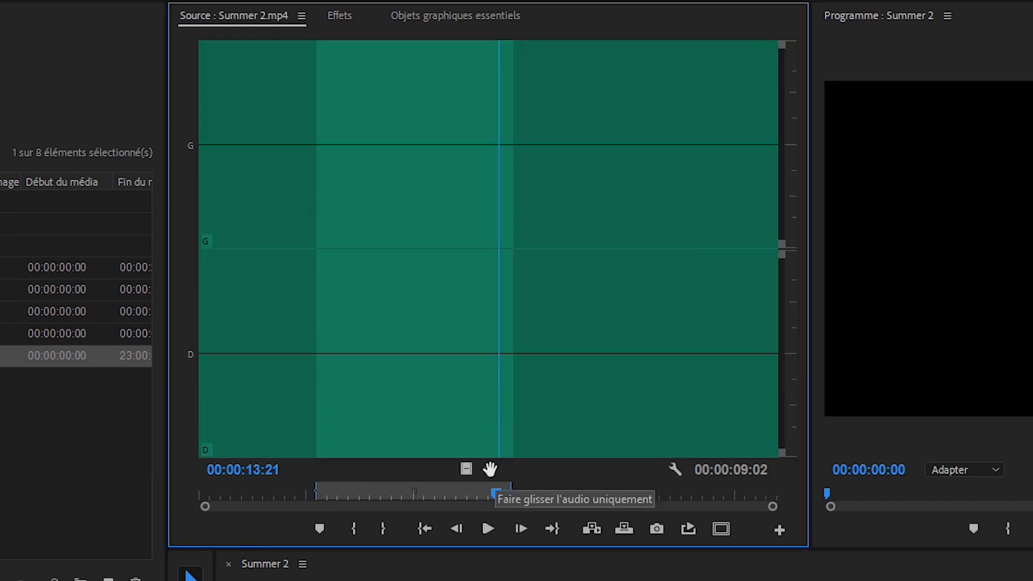
click(466, 470)
click(488, 470)
click(466, 469)
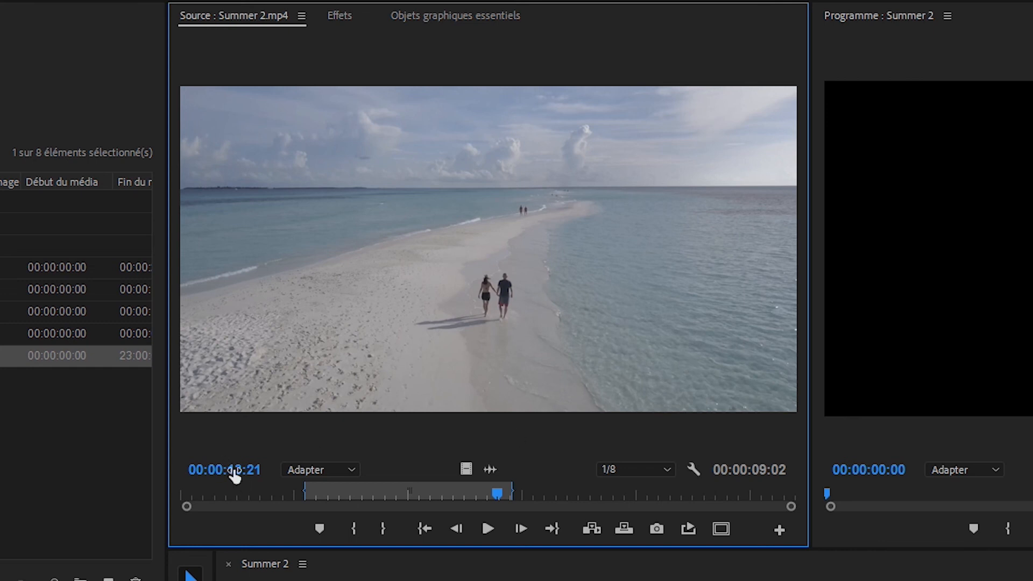
- Move the Source monitor's playhead back to 00:00:12:01, and review the available transport buttons in the button editor
drag(224, 470, 201, 470)
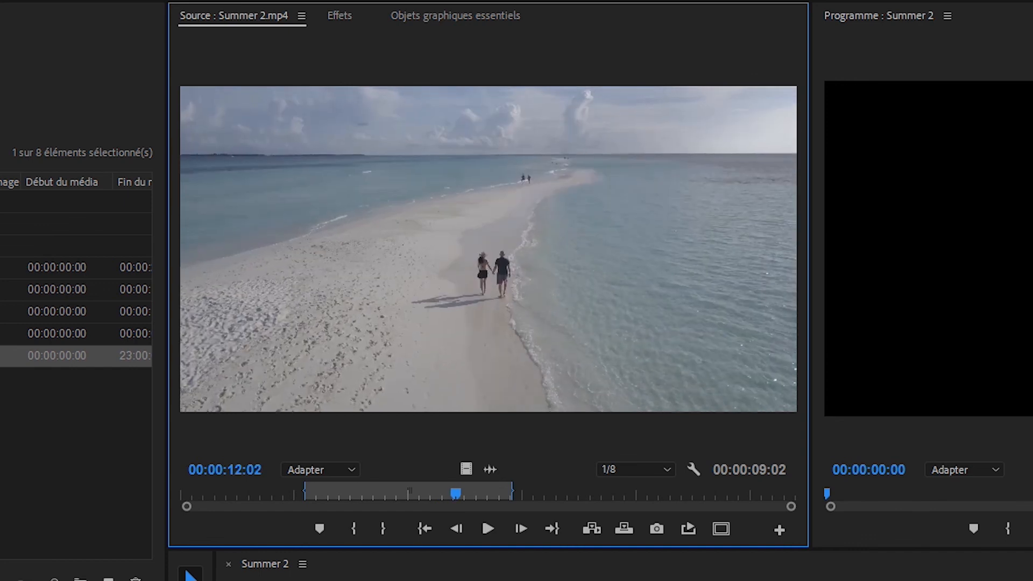
key(Left)
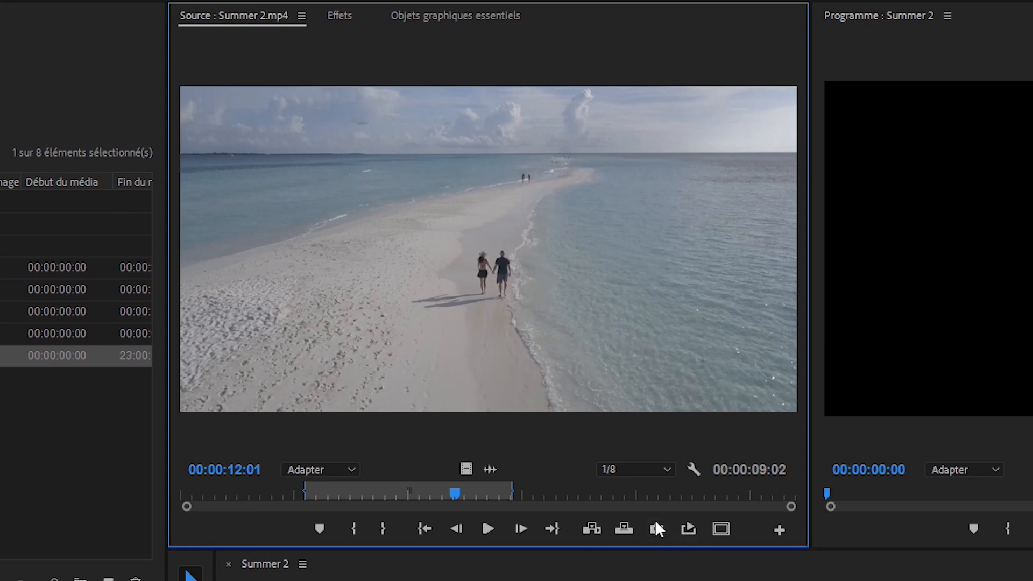
click(778, 531)
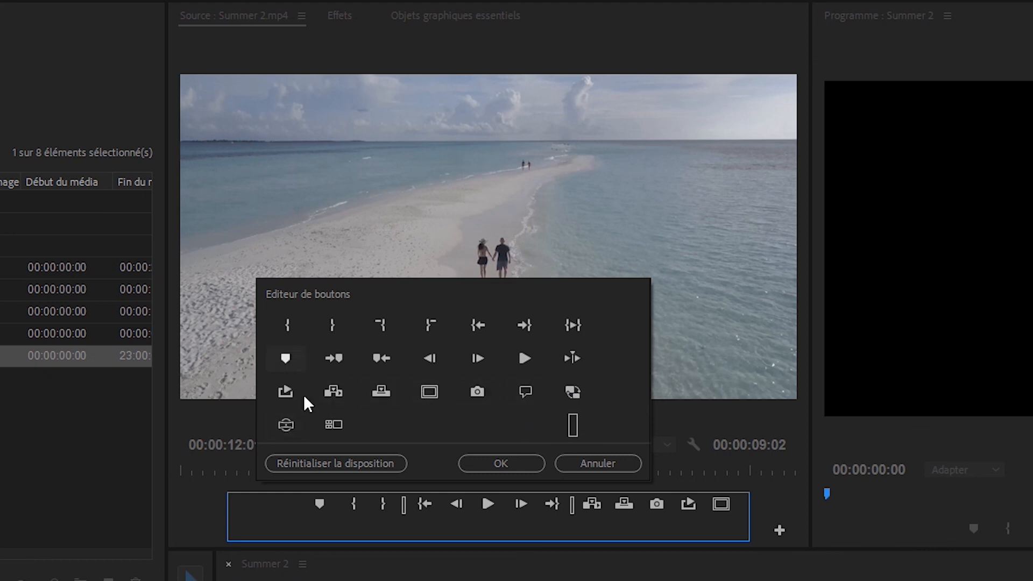
click(488, 471)
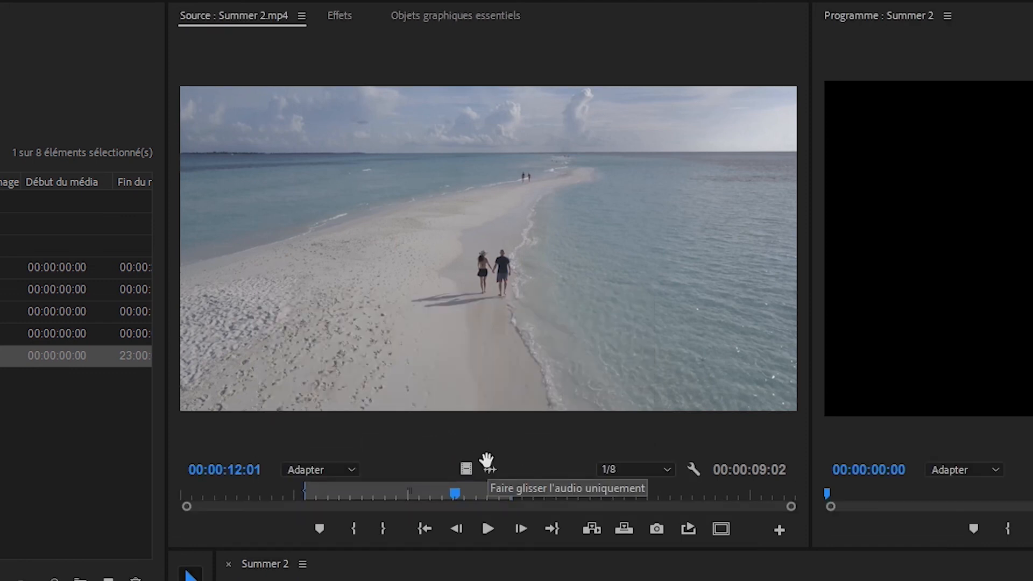